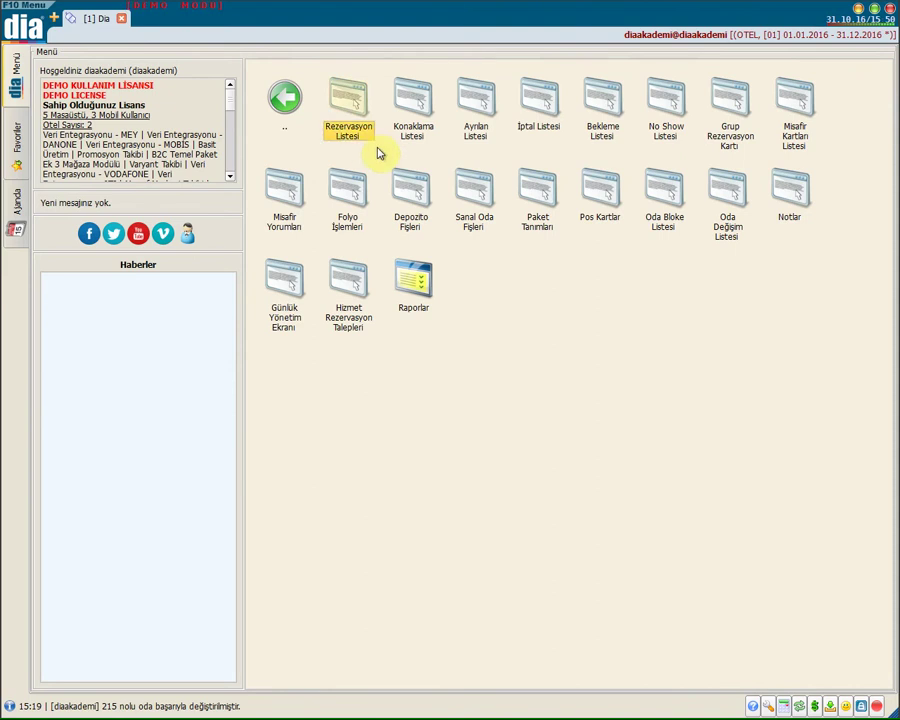
Open the Rezervasyon Listesi from the Otel module menu
click(351, 108)
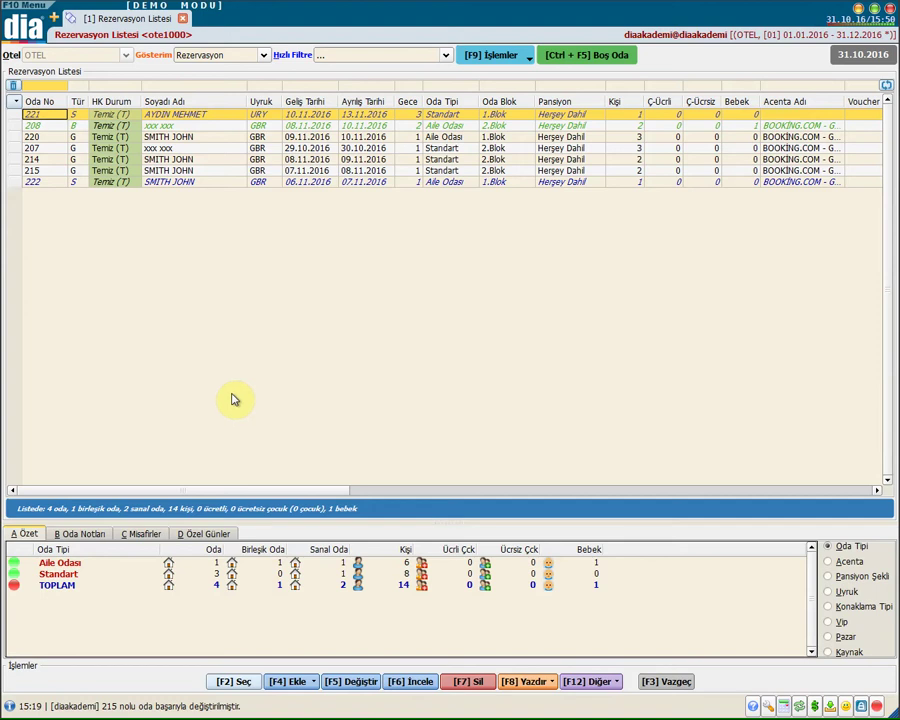
Add a new blank reservation card via Ekle, choosing 2 Rezervasyon
key(F4)
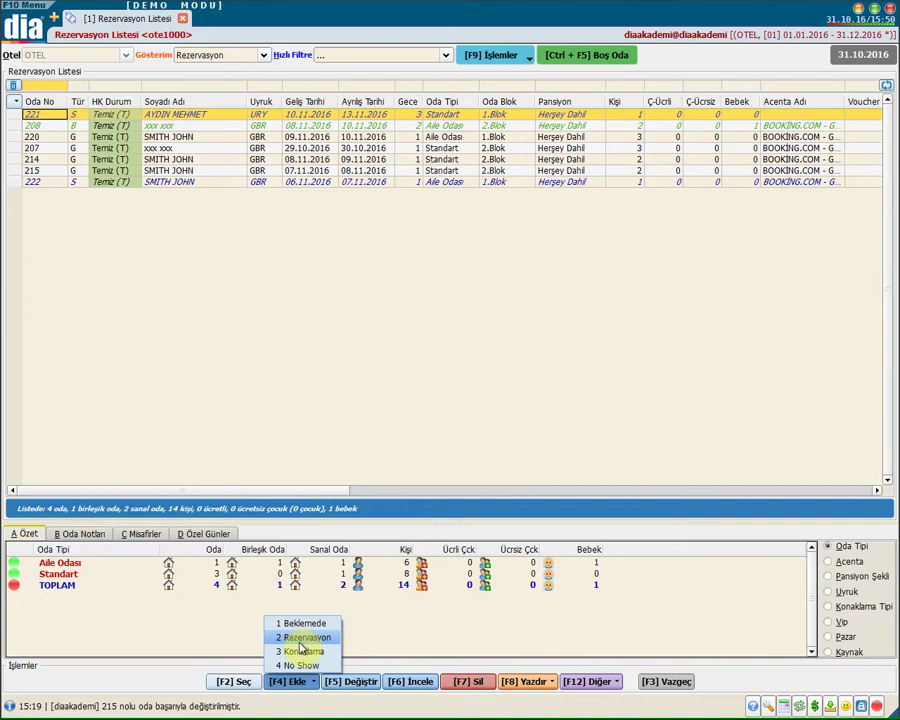
click(299, 640)
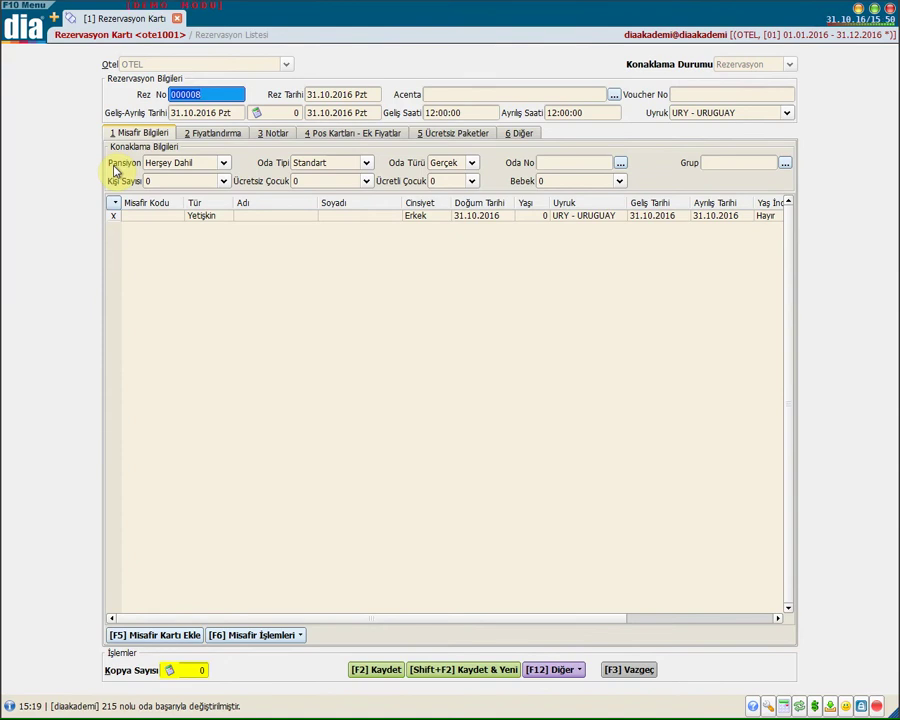
click(210, 91)
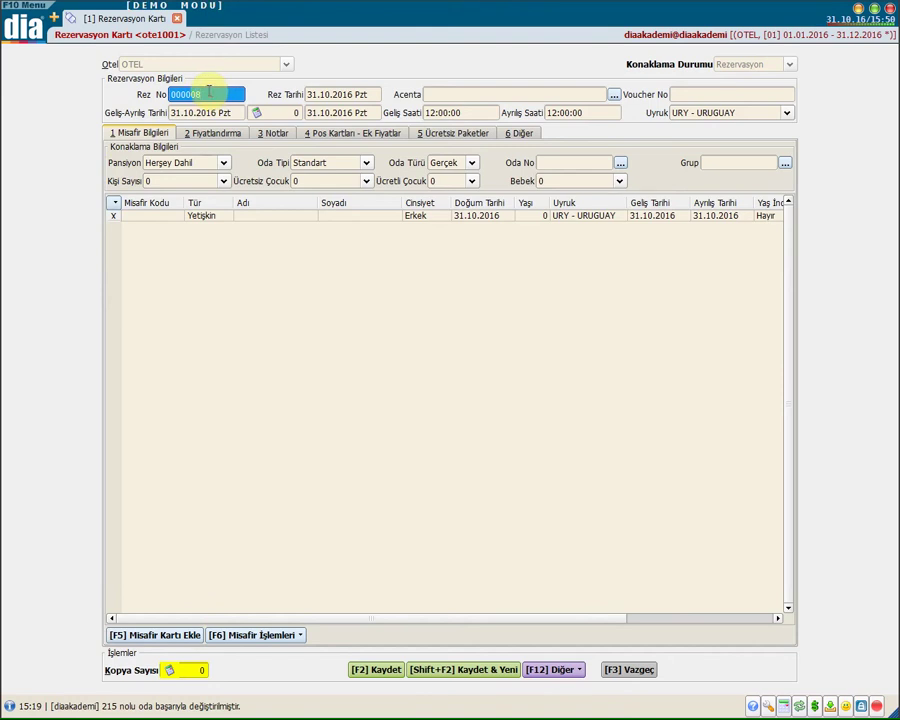
Enter arrival 05.11.2016 and departure 15.11.2016, giving 10 nights with 12:00 times
click(336, 94)
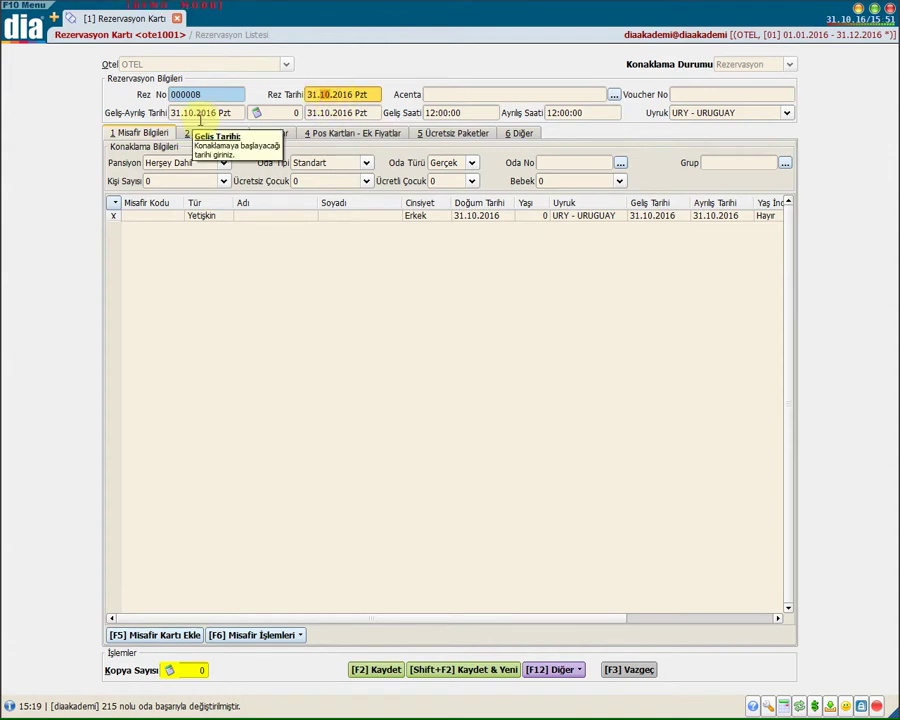
click(195, 113)
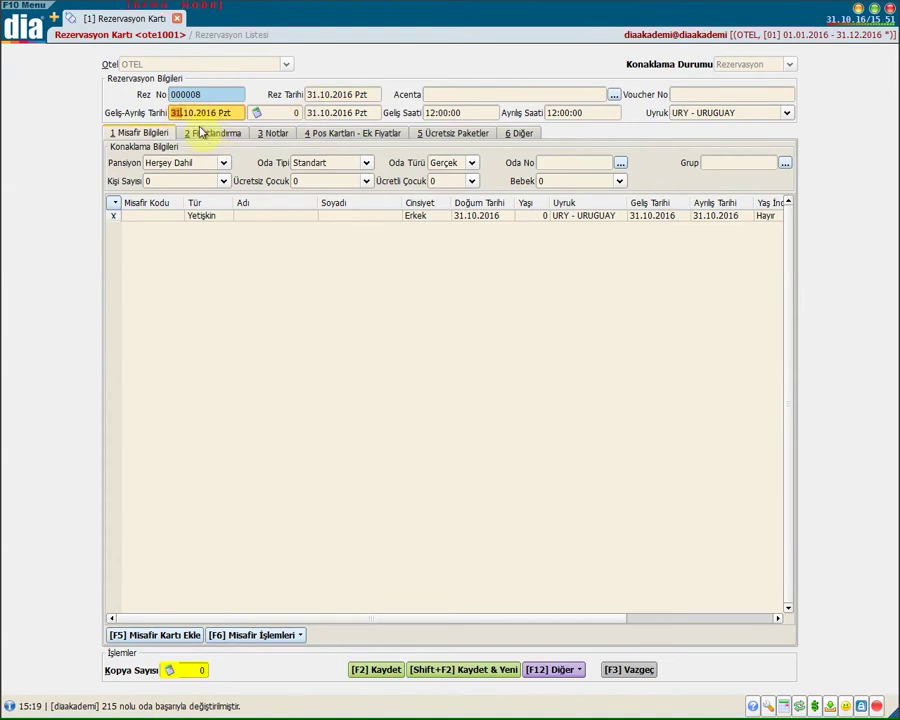
text(0511)
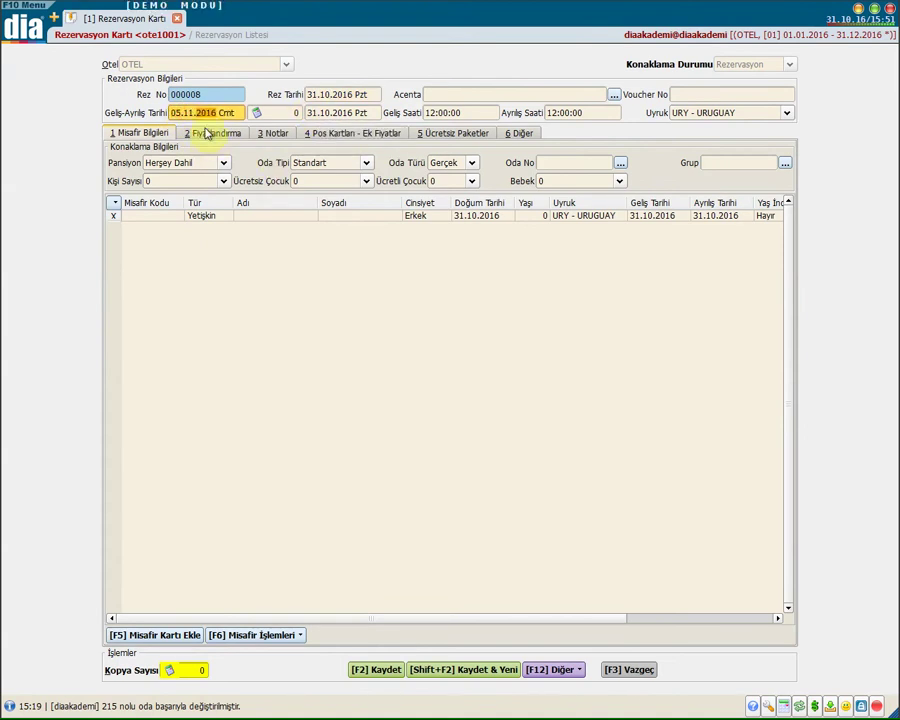
click(305, 112)
text(1511)
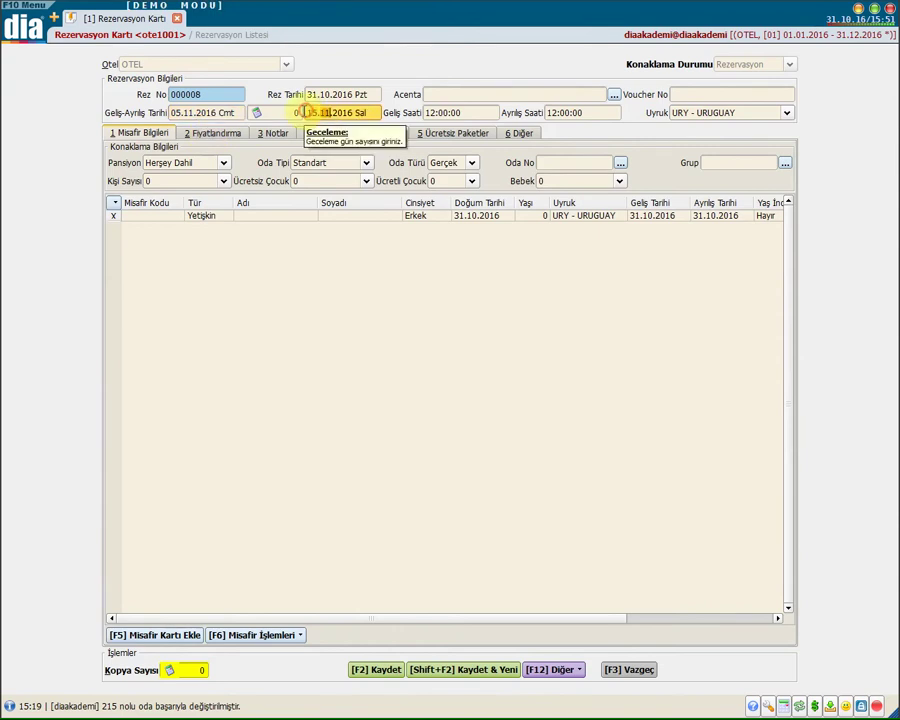
key(Tab)
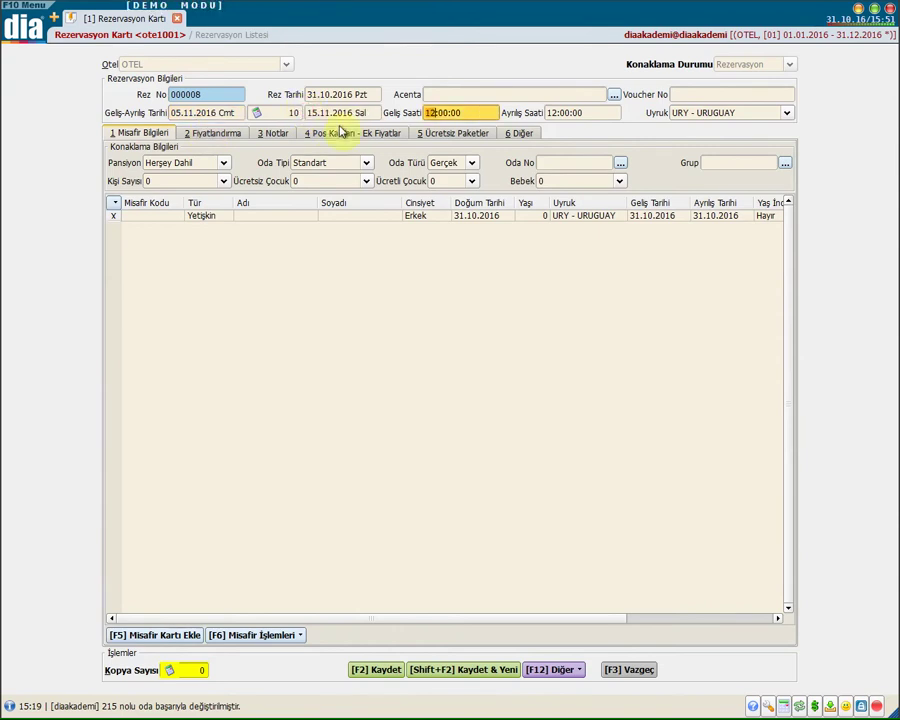
click(287, 112)
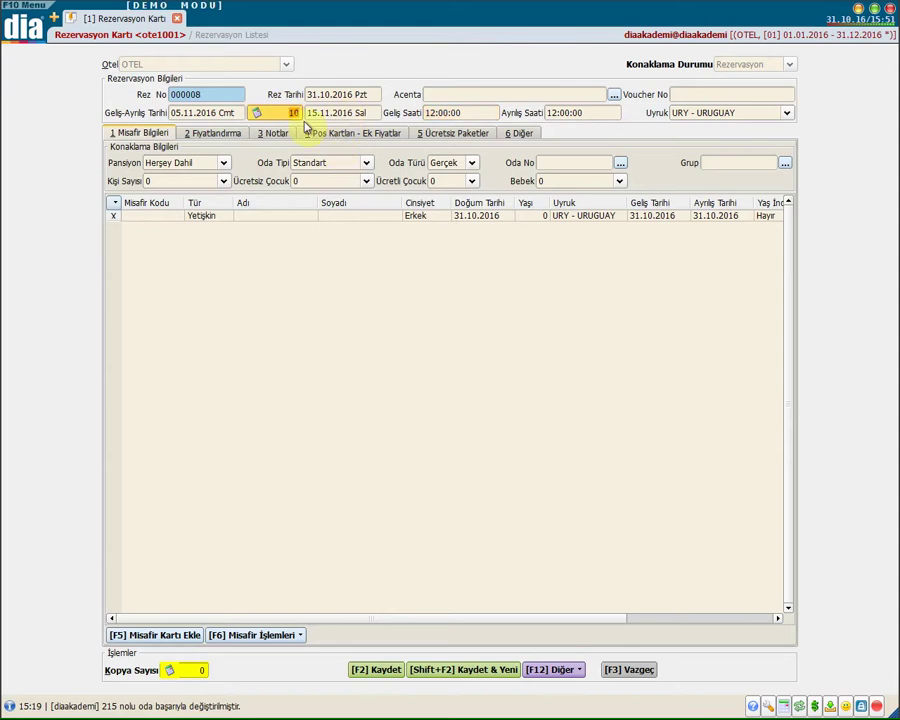
click(450, 112)
click(590, 113)
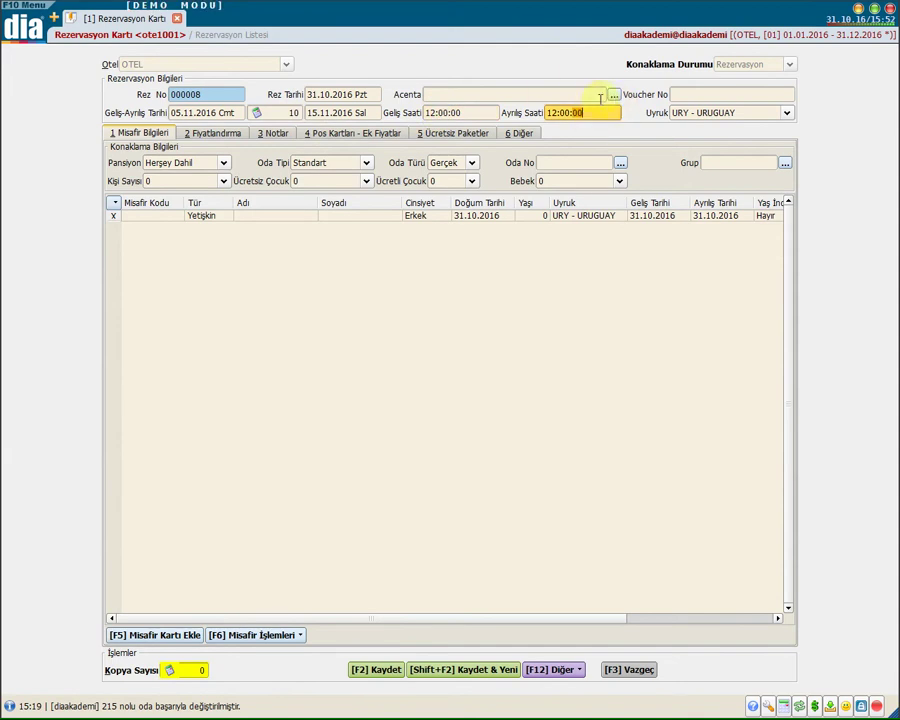
Pick 008 BOOKING.COM as the agency and keep GBR - UNITED KINGDOM nationality
click(602, 95)
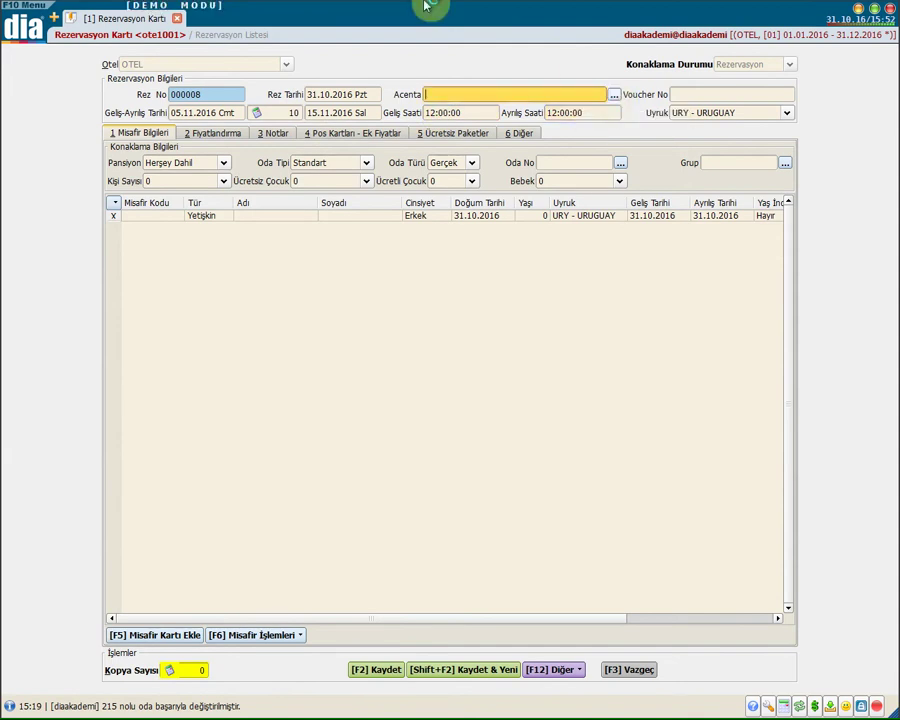
key(F4)
double_click(130, 190)
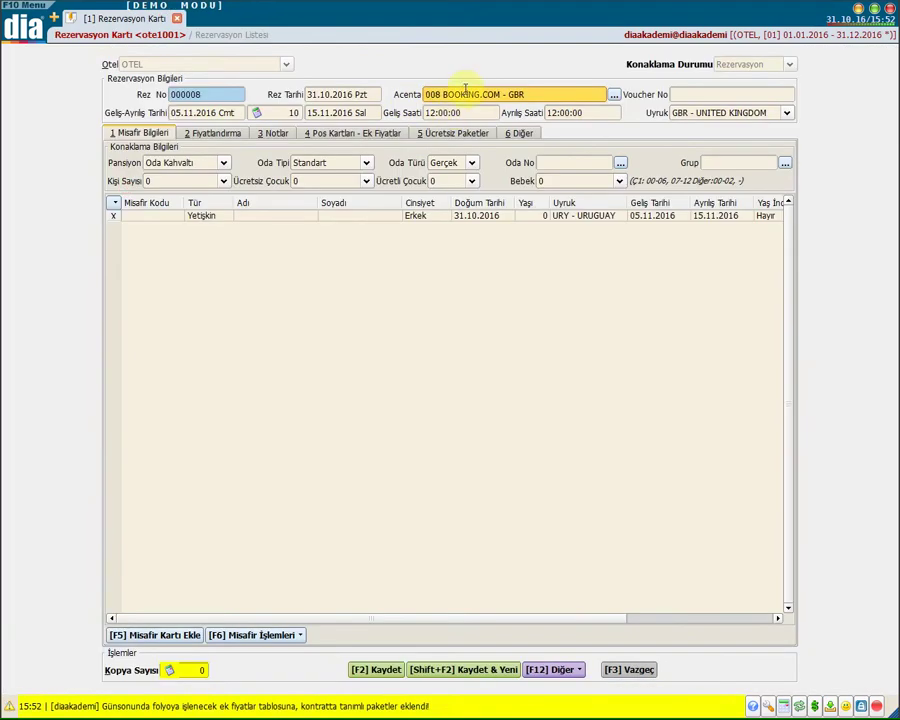
click(468, 113)
click(570, 113)
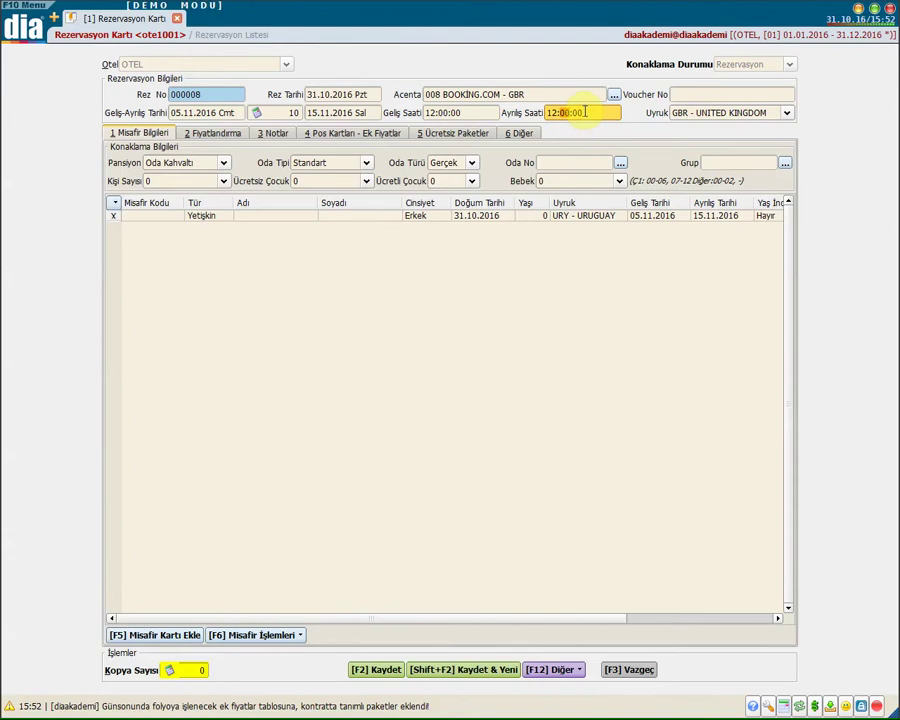
click(707, 114)
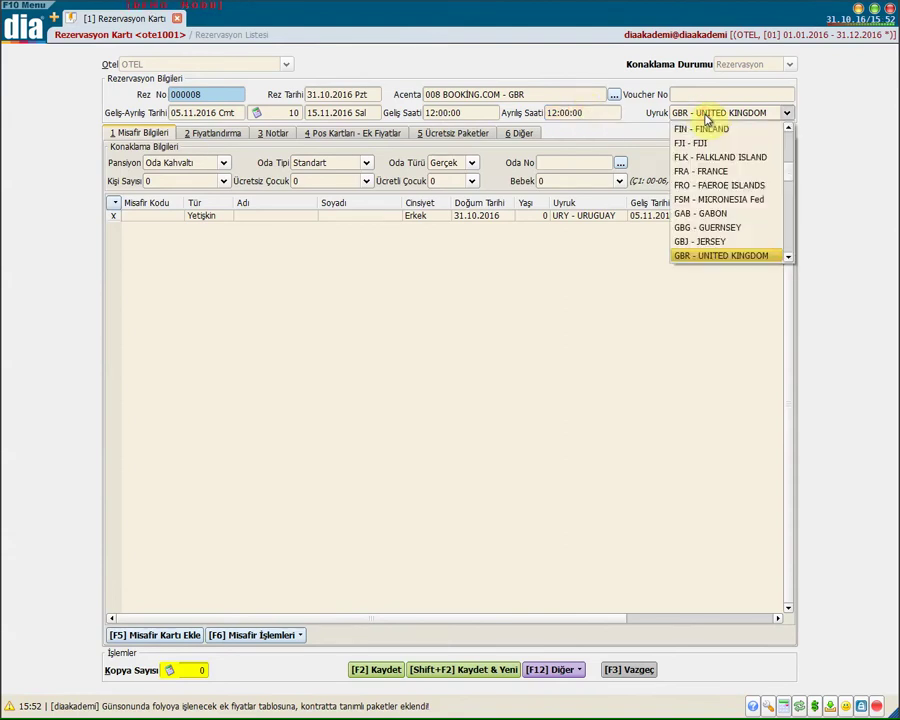
click(707, 114)
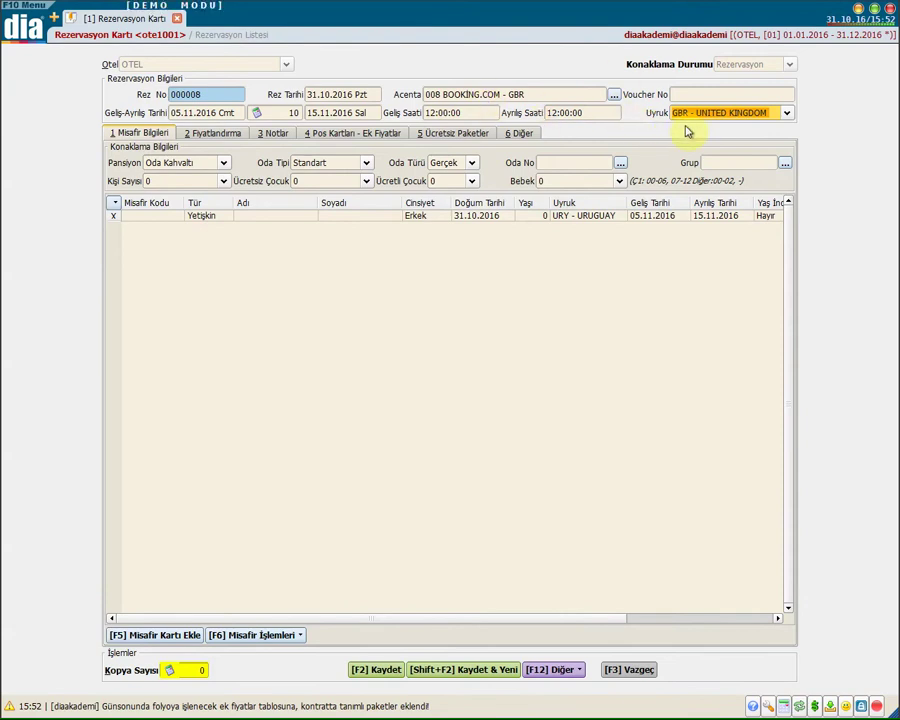
click(726, 95)
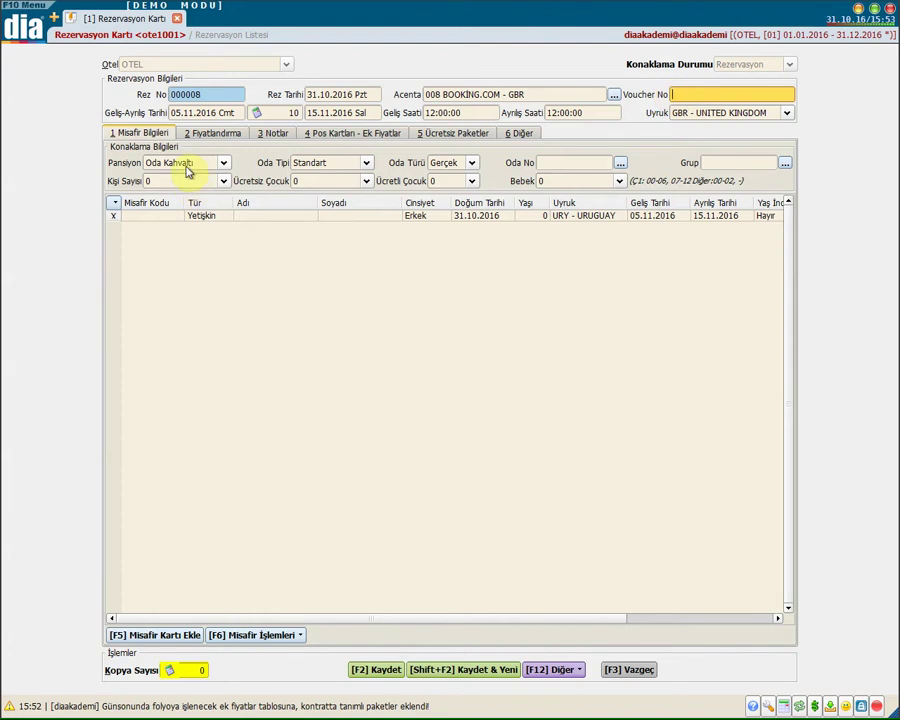
Choose Herşey Dahil board, Standart room type and Gerçek room kind
click(186, 168)
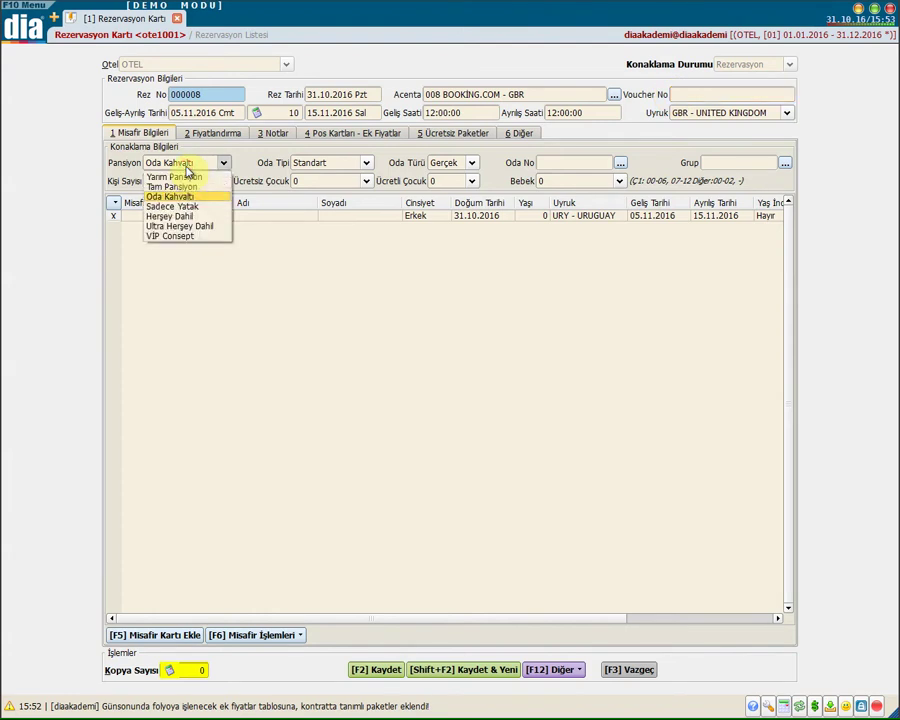
click(189, 219)
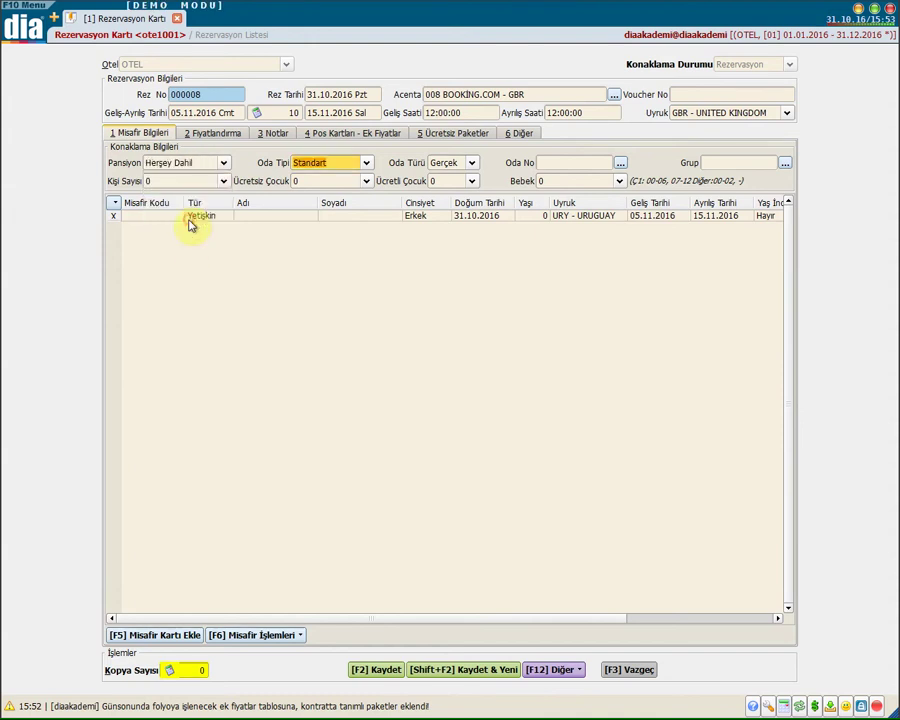
click(323, 165)
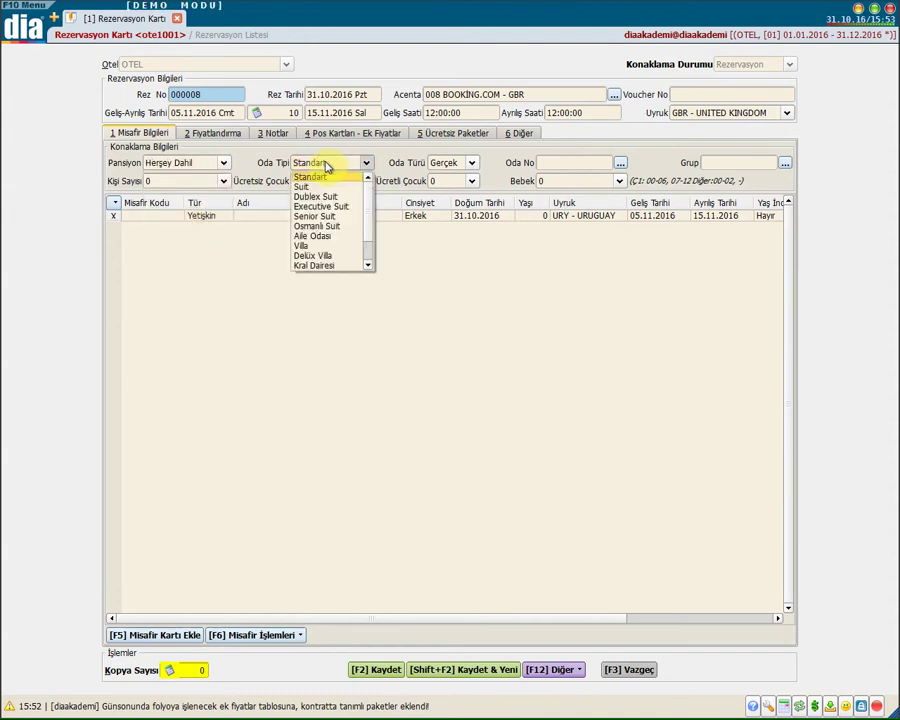
click(340, 186)
click(318, 166)
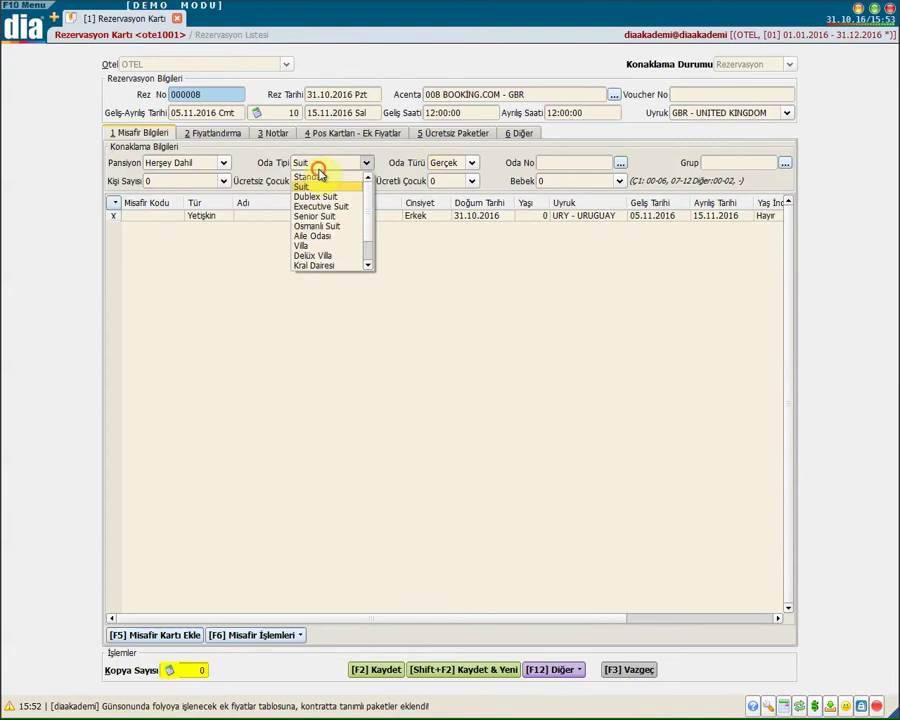
click(309, 176)
click(454, 168)
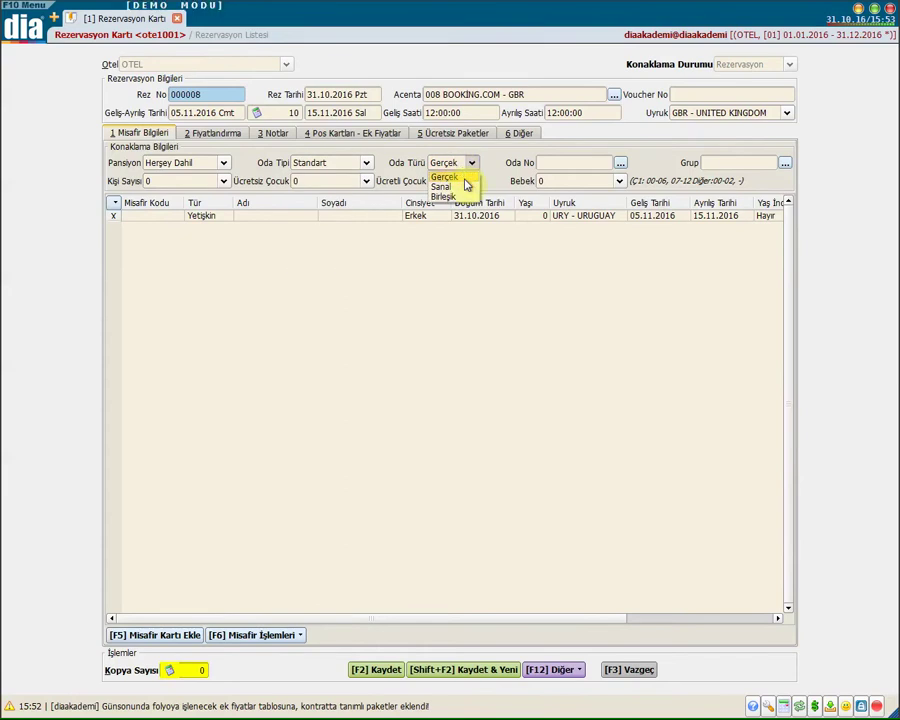
click(467, 177)
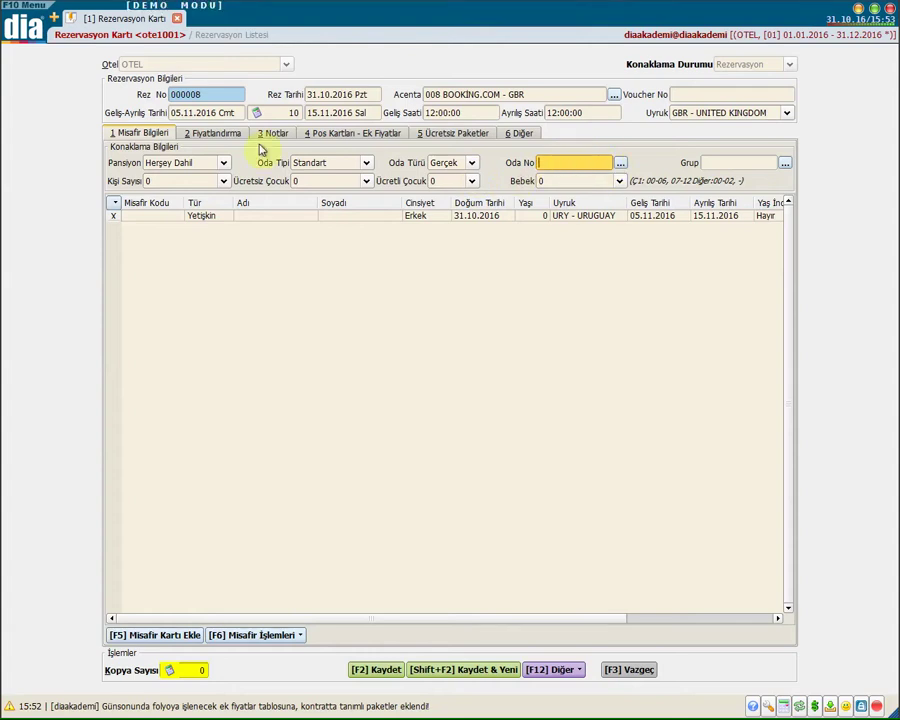
Set the guest count to 1 and the baby count to 0
click(183, 183)
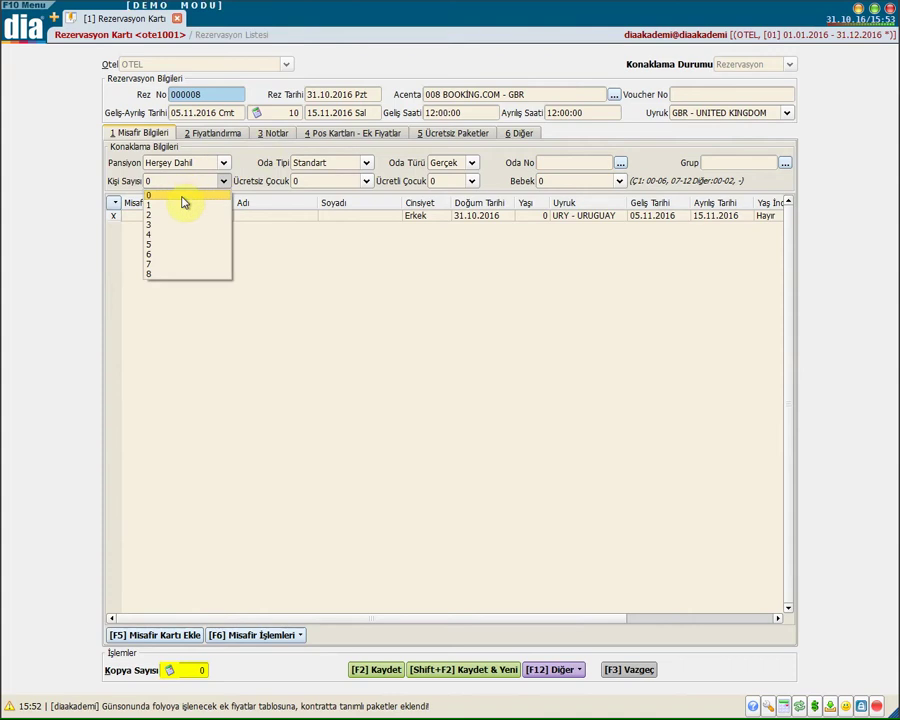
click(185, 206)
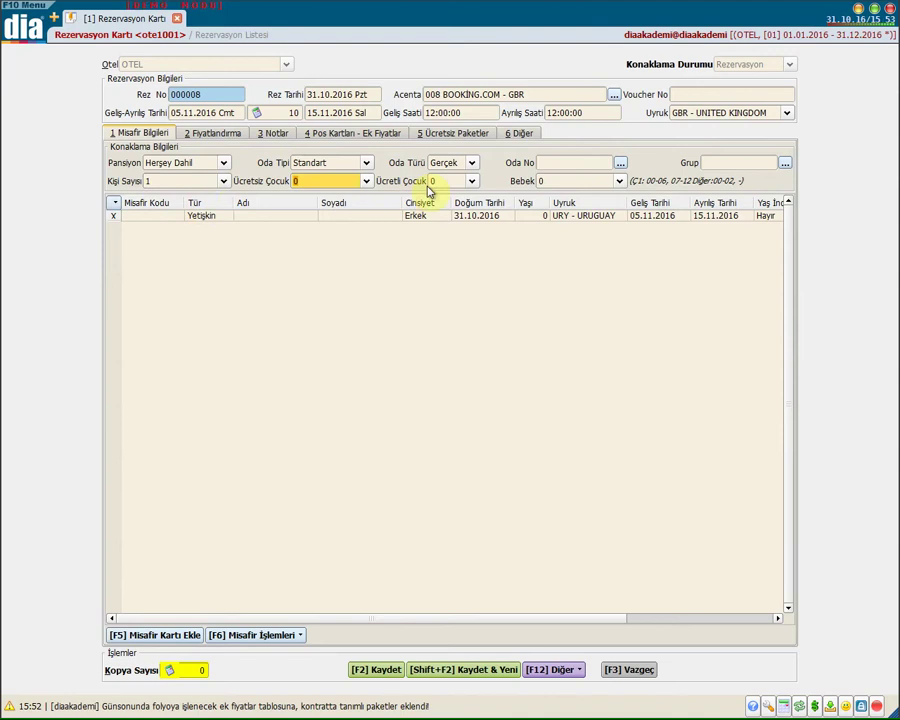
click(557, 184)
click(563, 183)
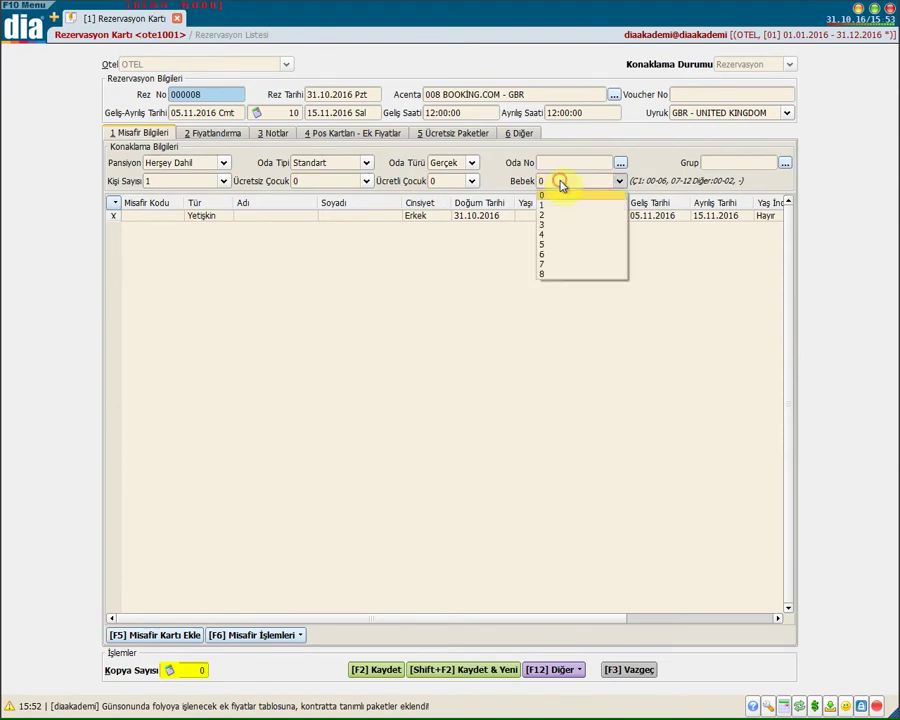
click(659, 187)
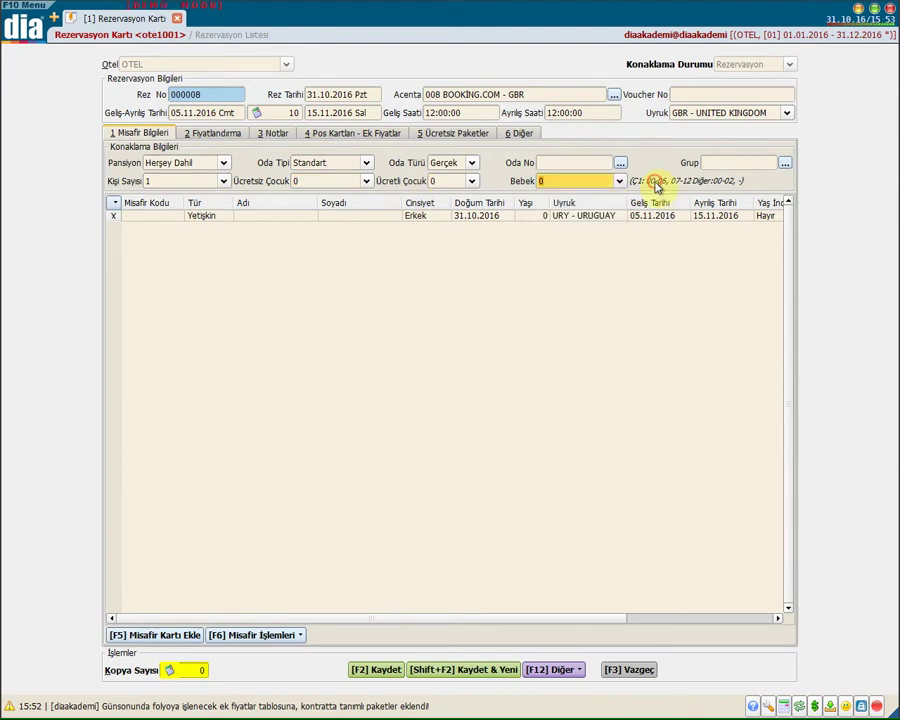
click(724, 161)
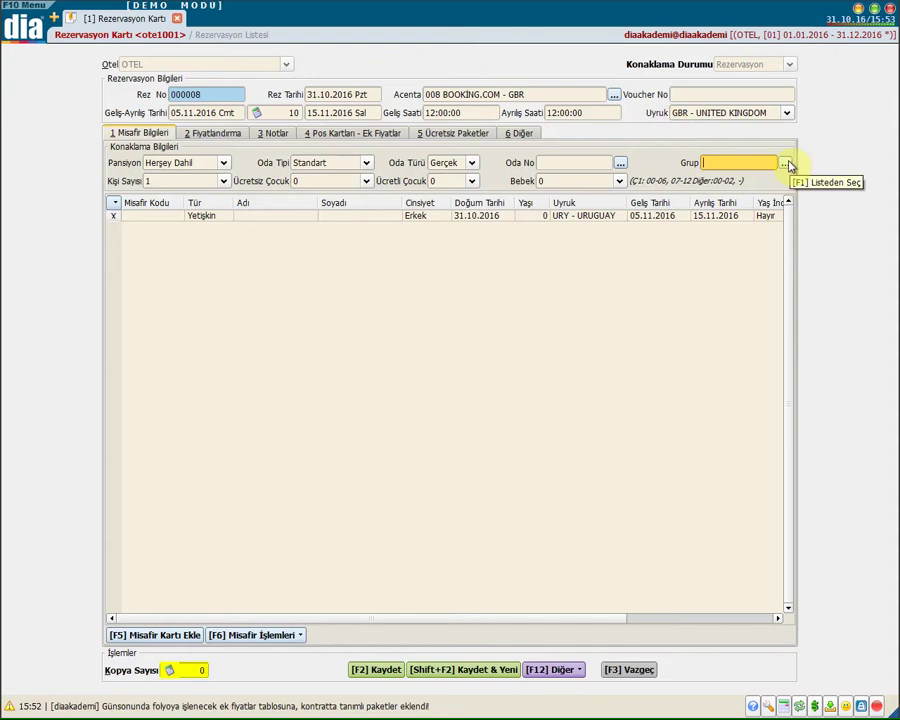
Fill the first guest row from the guest list as an adult and add a row
click(150, 216)
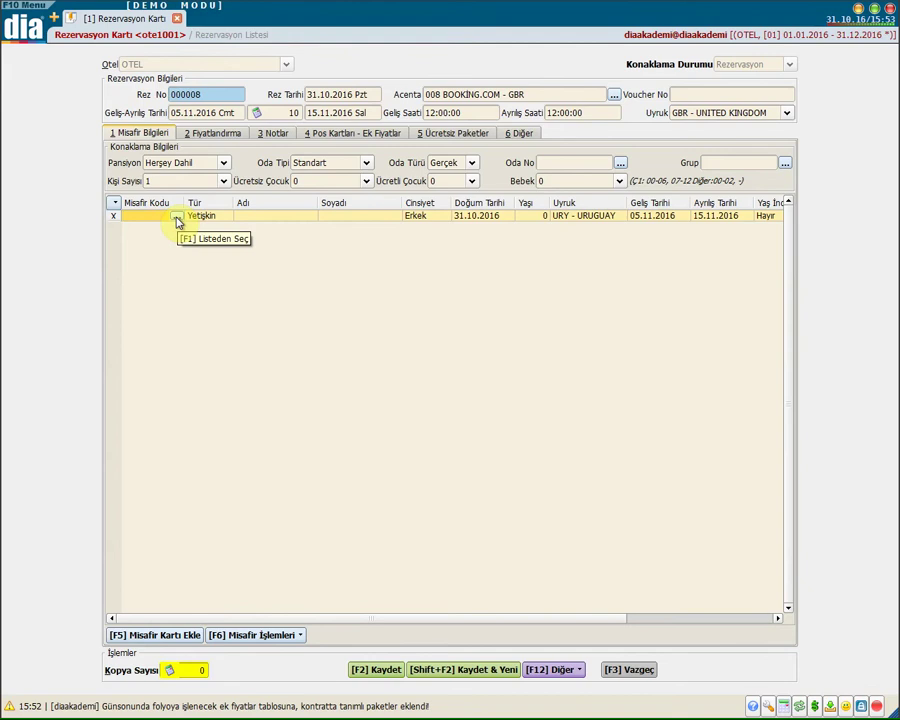
click(177, 219)
double_click(137, 124)
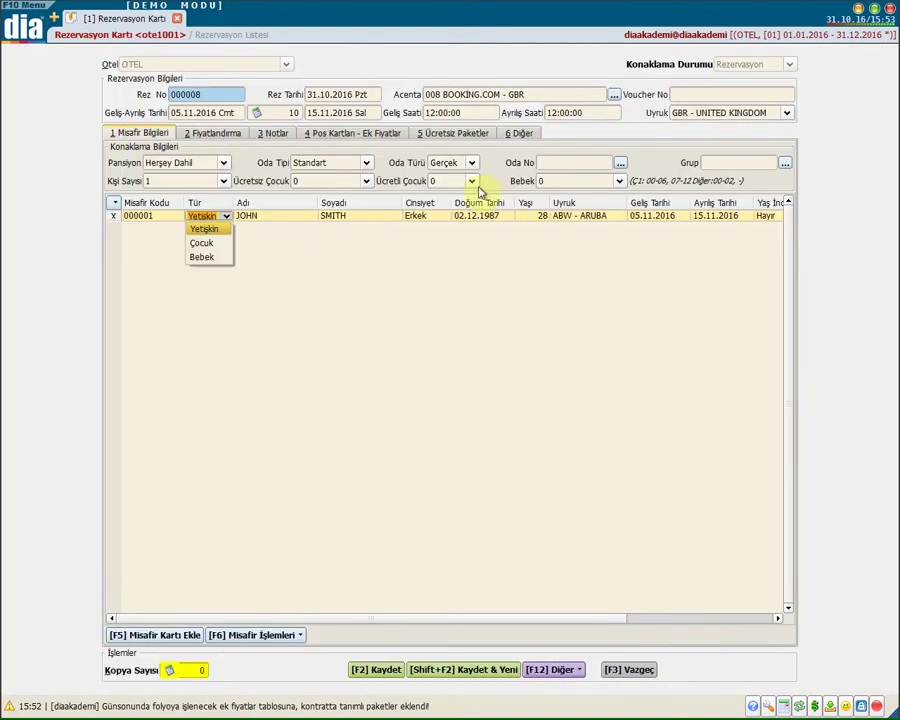
key(Return)
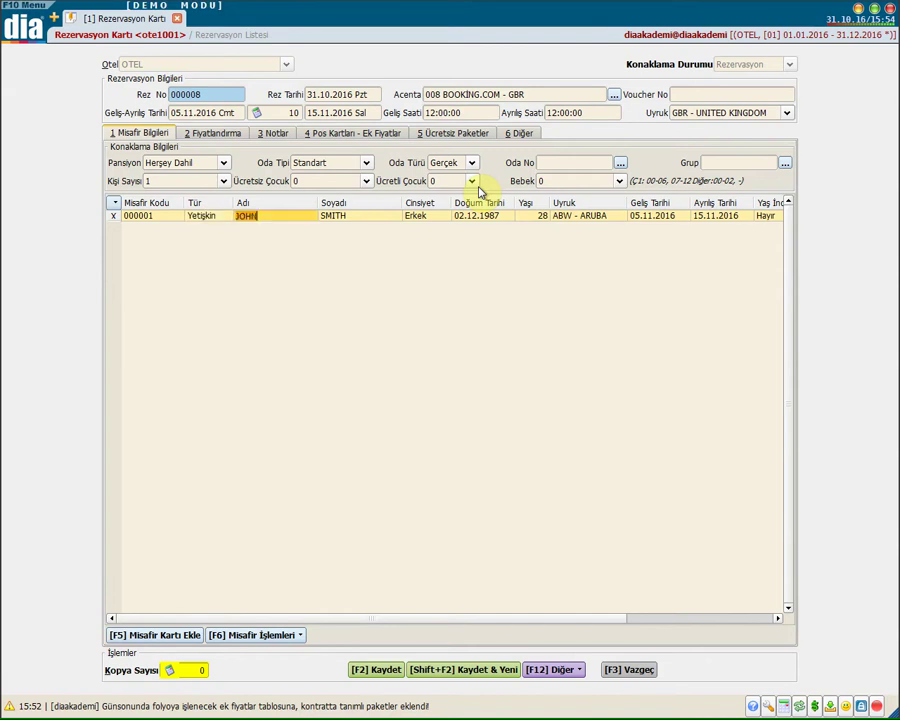
key(Down)
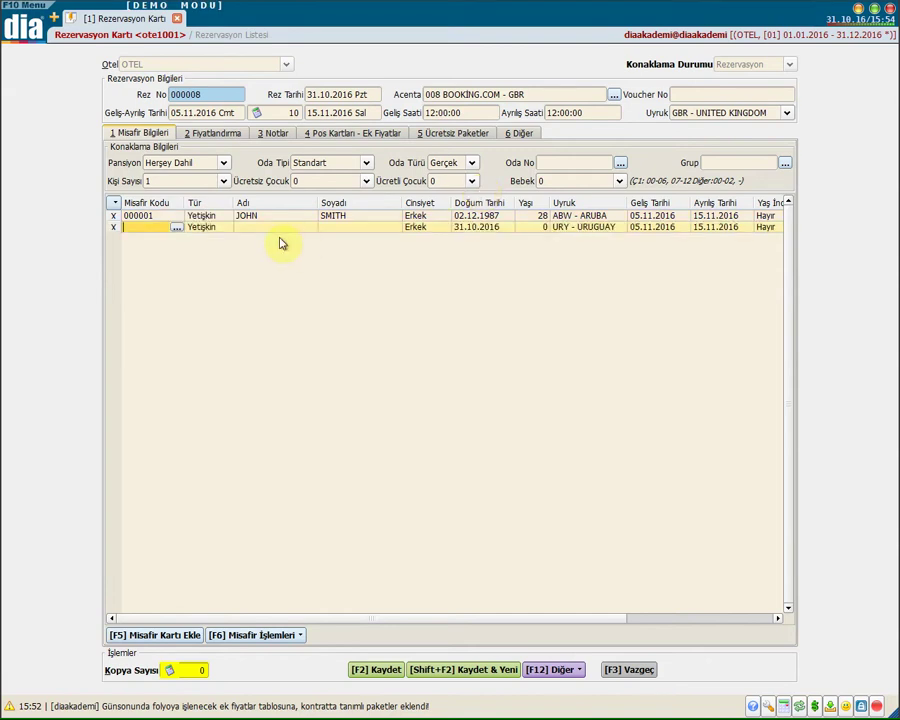
Enter the second guest's first name and surname, gender Kadın, and accept the birth date
click(275, 230)
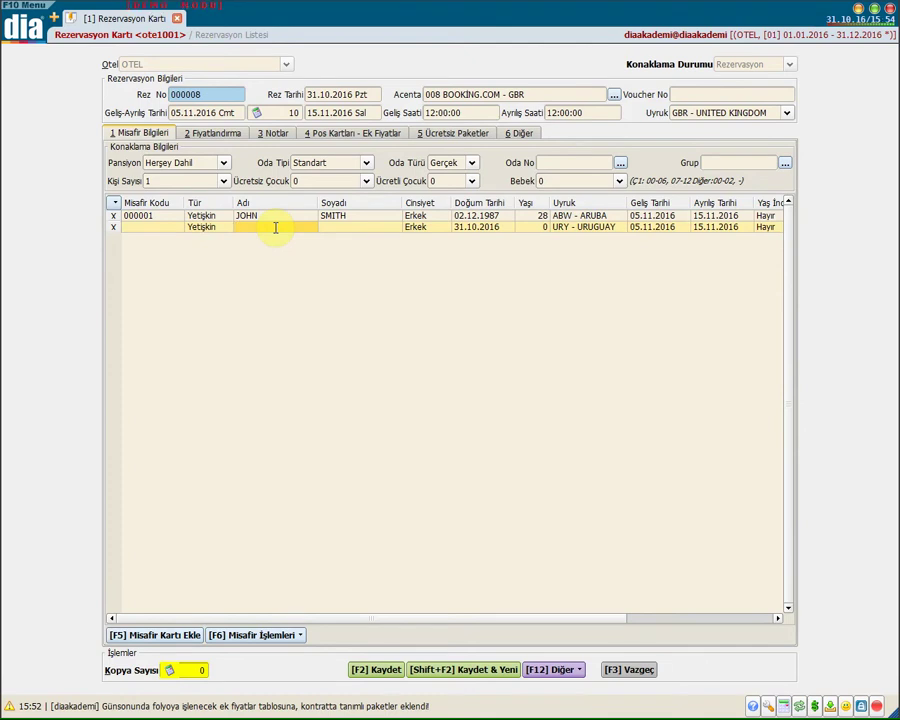
key(Tab)
click(420, 230)
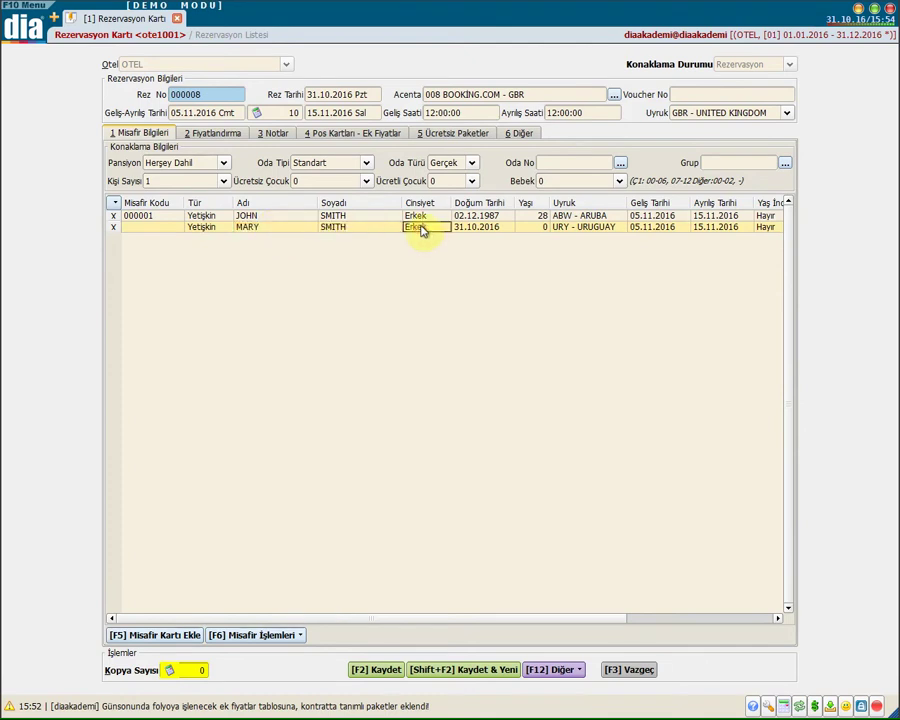
click(422, 230)
click(424, 254)
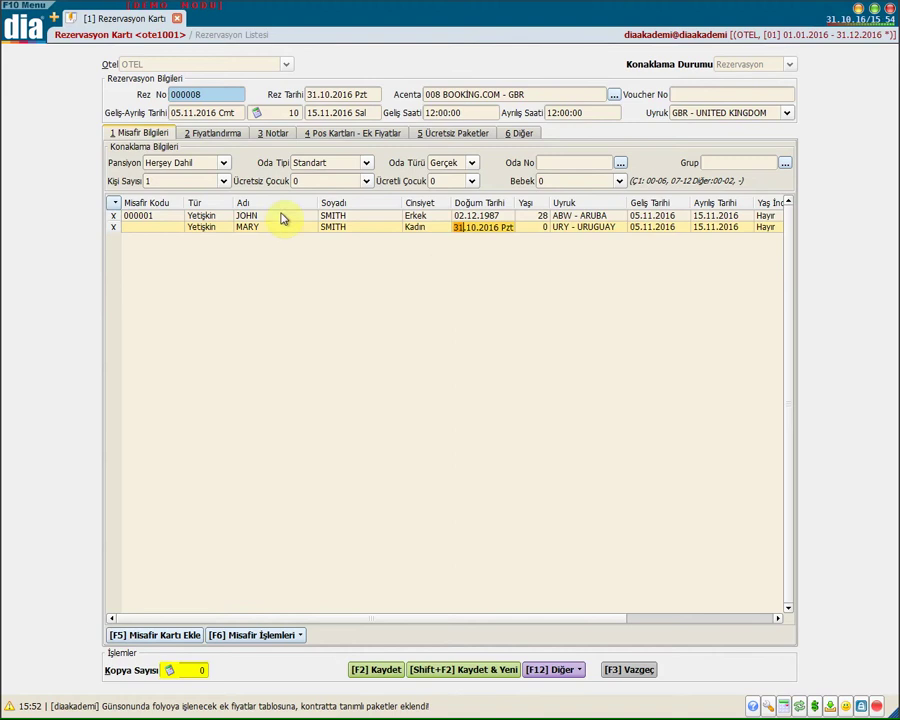
click(546, 227)
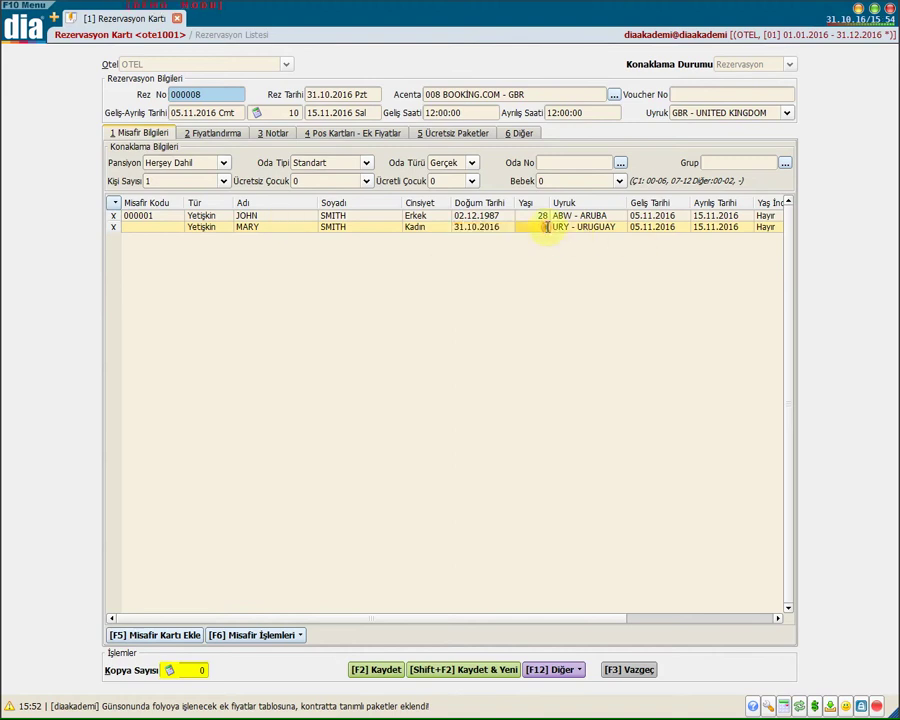
click(632, 228)
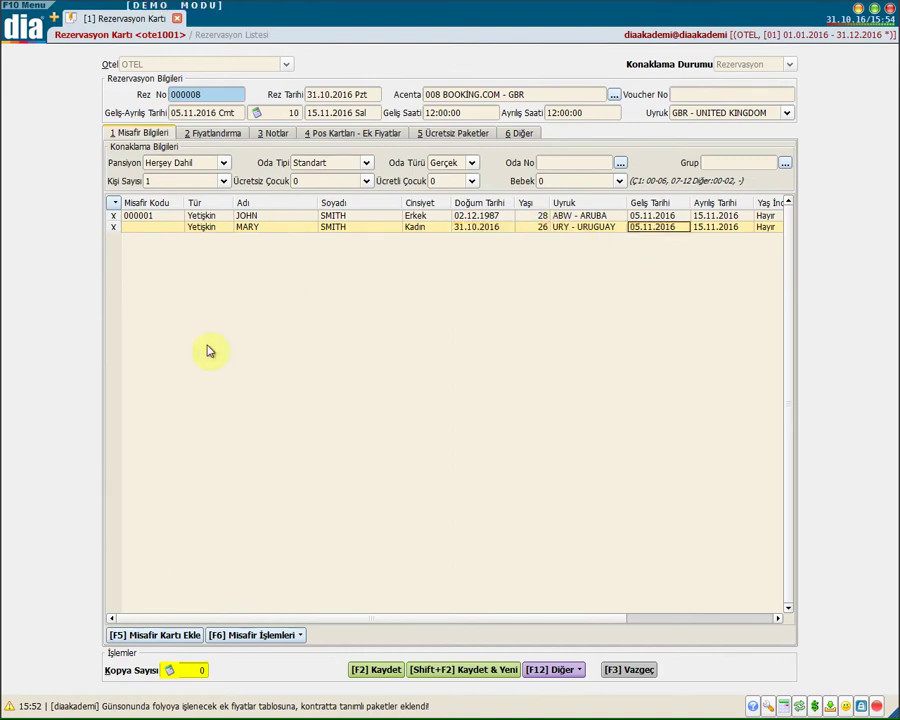
click(202, 229)
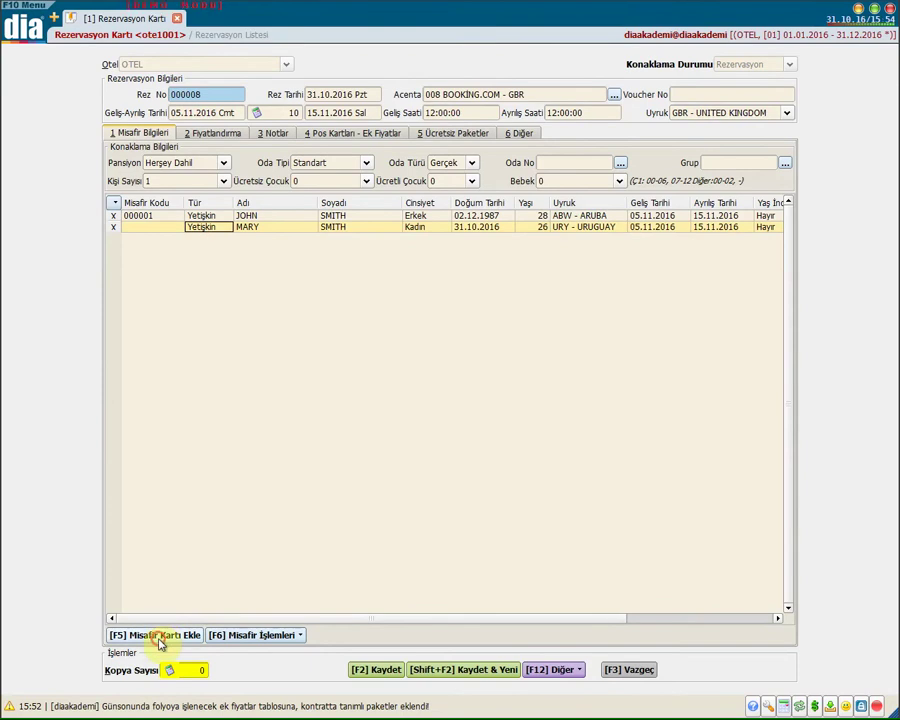
click(160, 636)
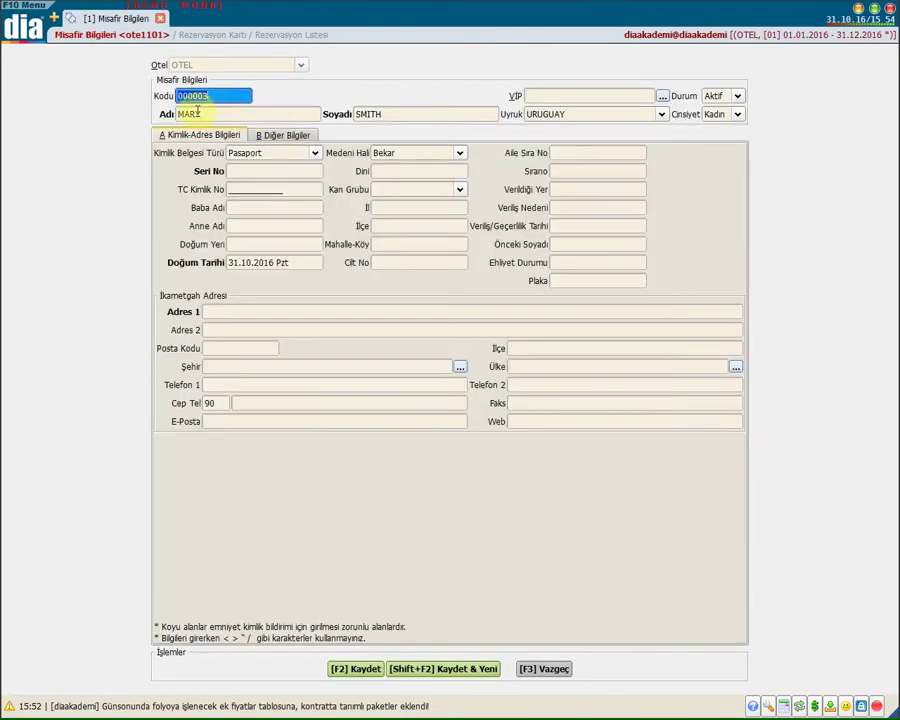
Review the new guest's name and nationality on the card and save it
click(209, 113)
click(419, 115)
click(587, 115)
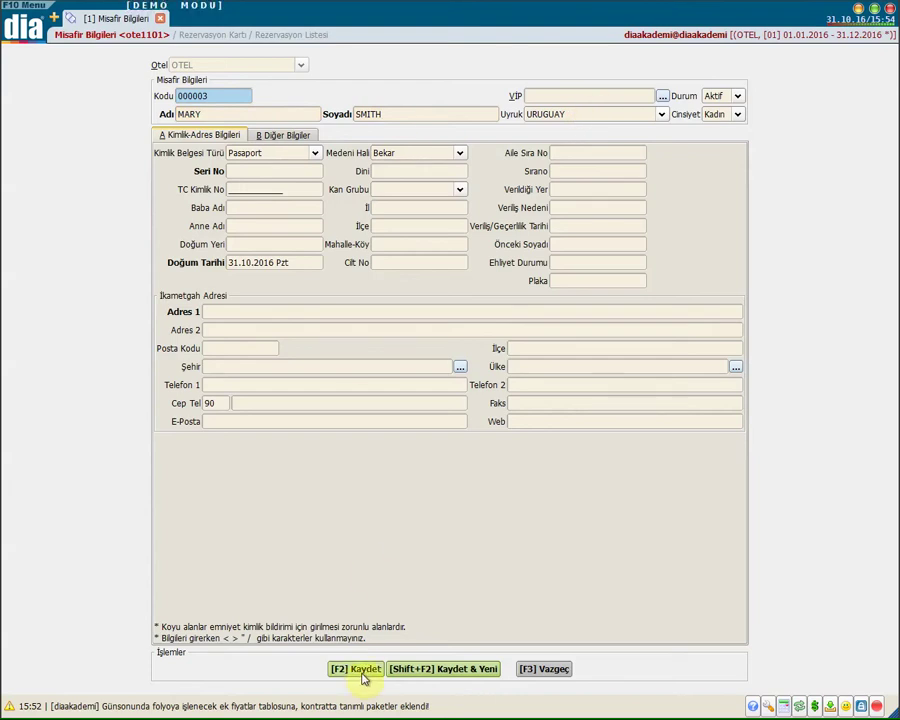
click(366, 670)
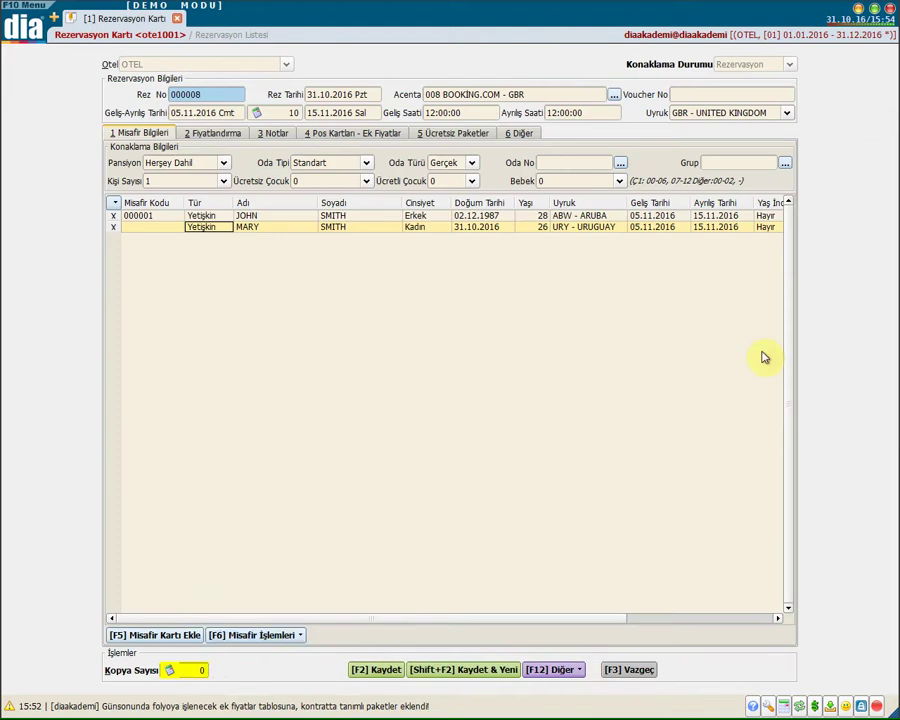
click(279, 637)
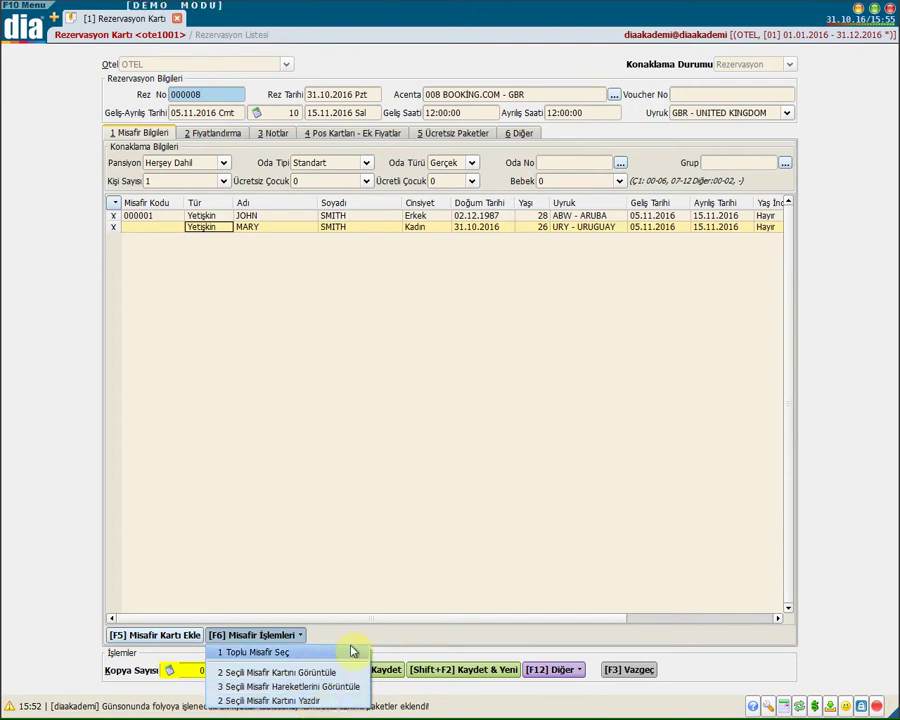
Close the Misafir İşlemleri menu and switch to the 2 Fiyatlandırma tab
click(426, 408)
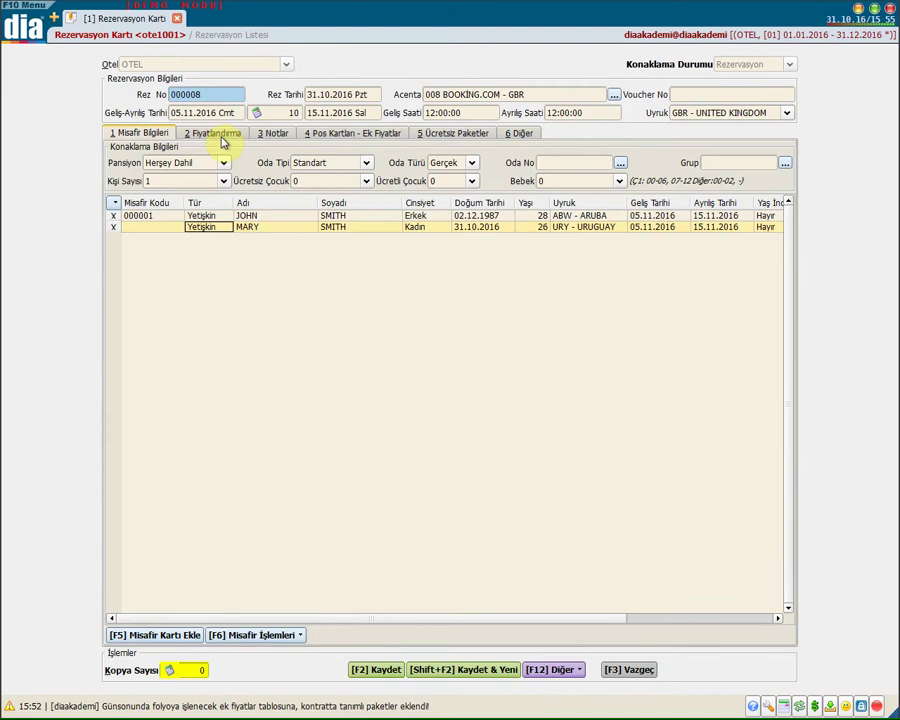
click(213, 133)
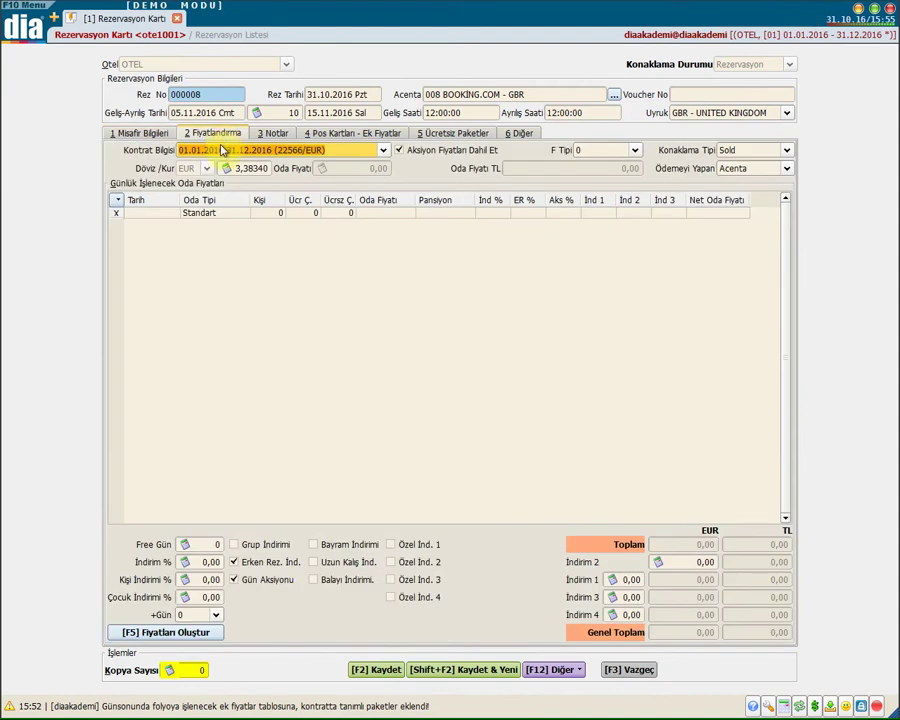
Switch the contract to Manuel Fiyat and enter a 350,00 room price
click(358, 150)
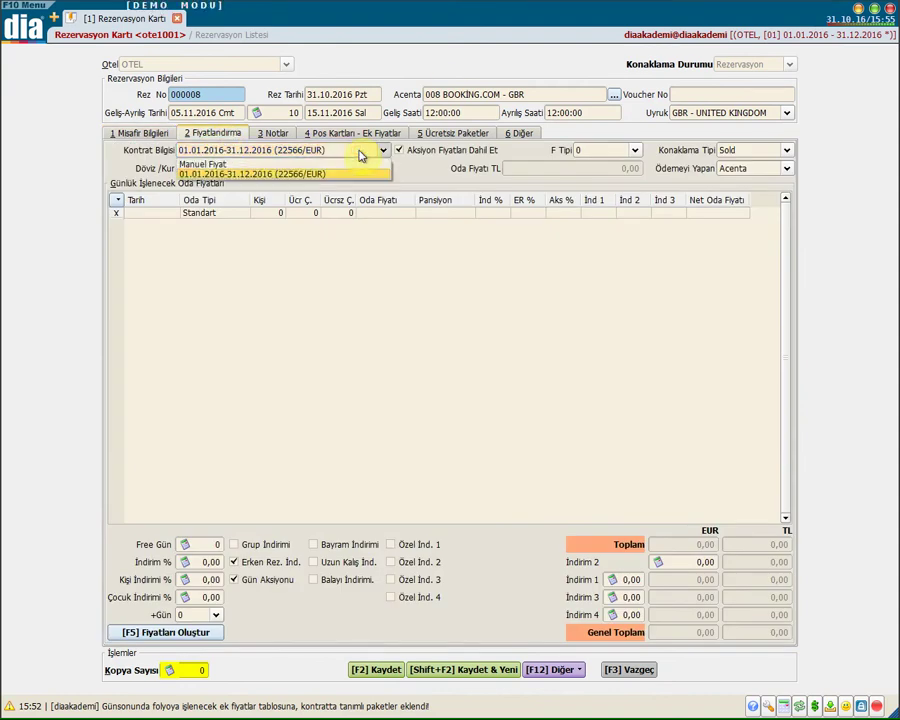
click(362, 174)
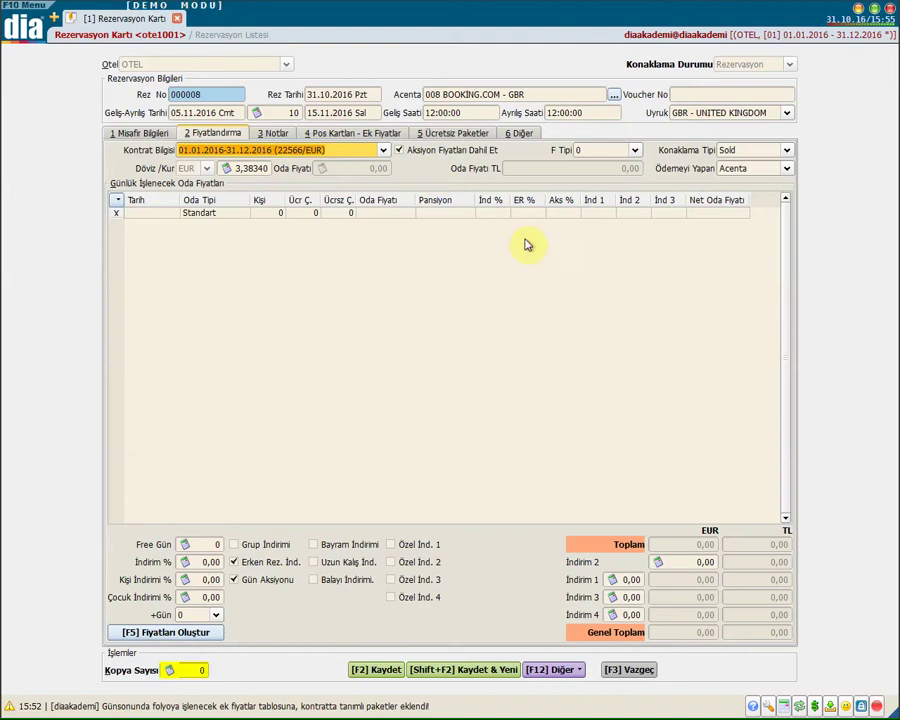
click(350, 150)
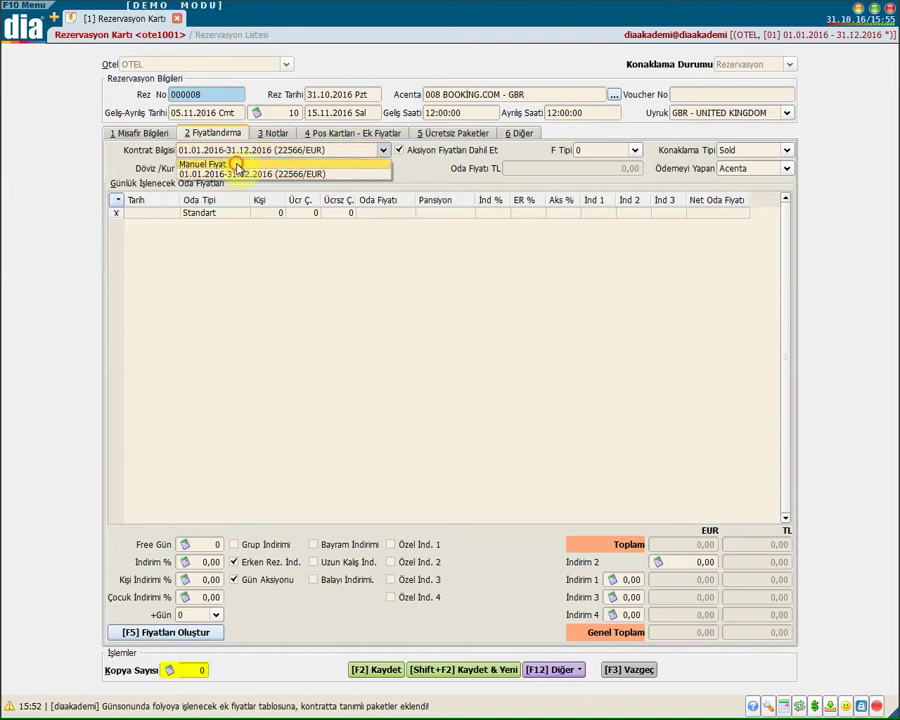
click(235, 164)
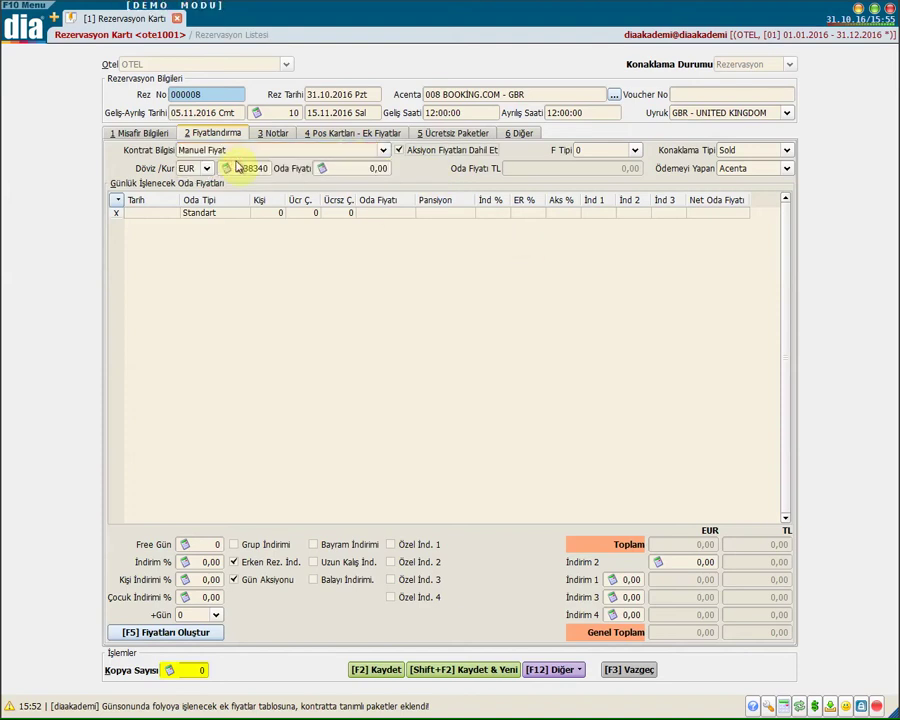
click(345, 168)
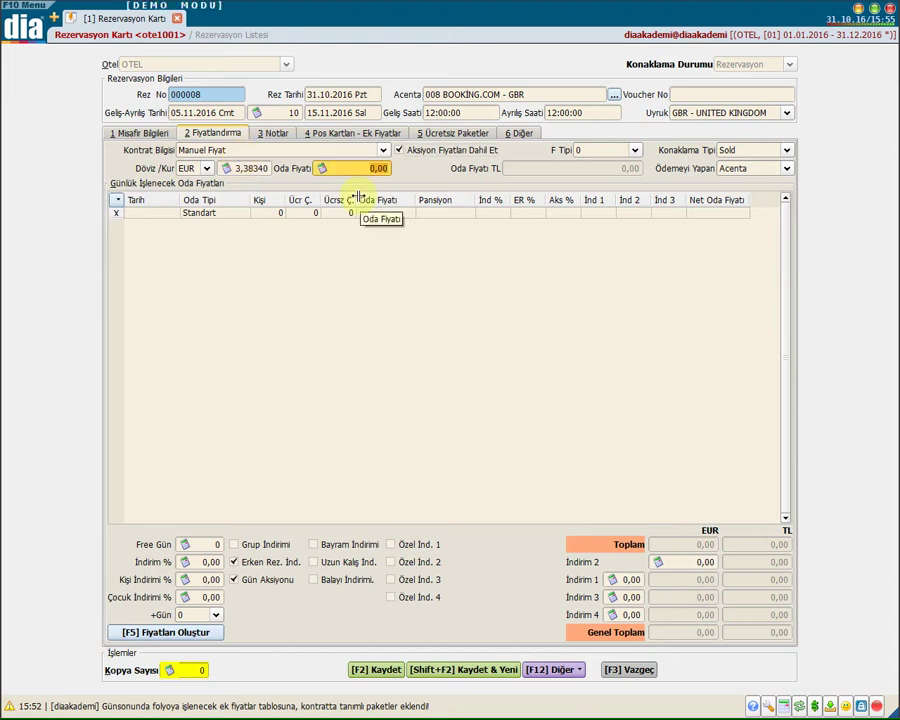
text(350)
key(Return)
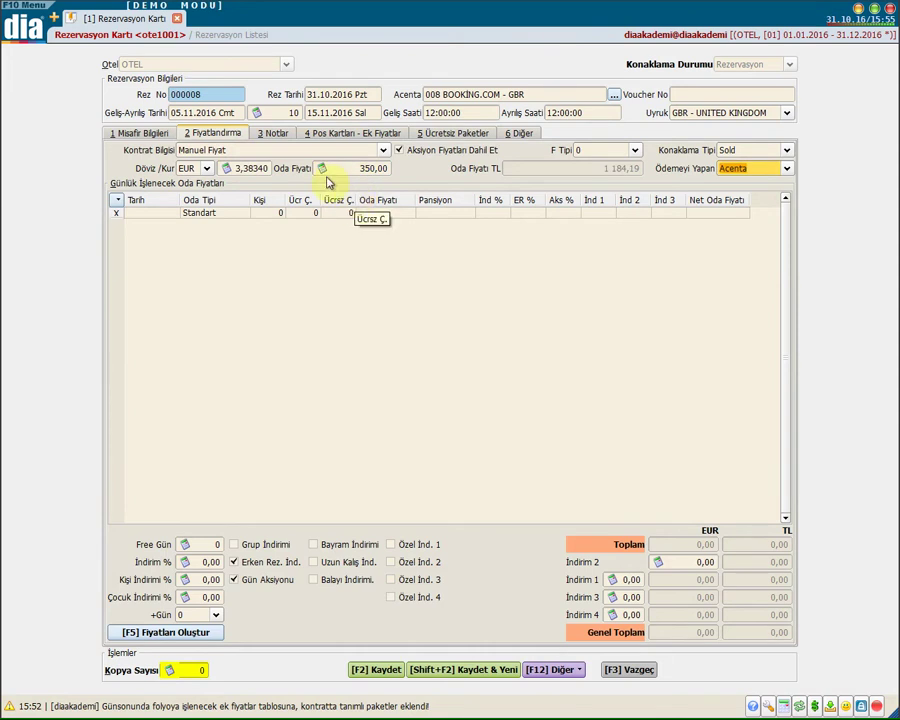
Keep F Tipi 0, Konaklama Tipi Sold and Acenta as the payer
click(597, 152)
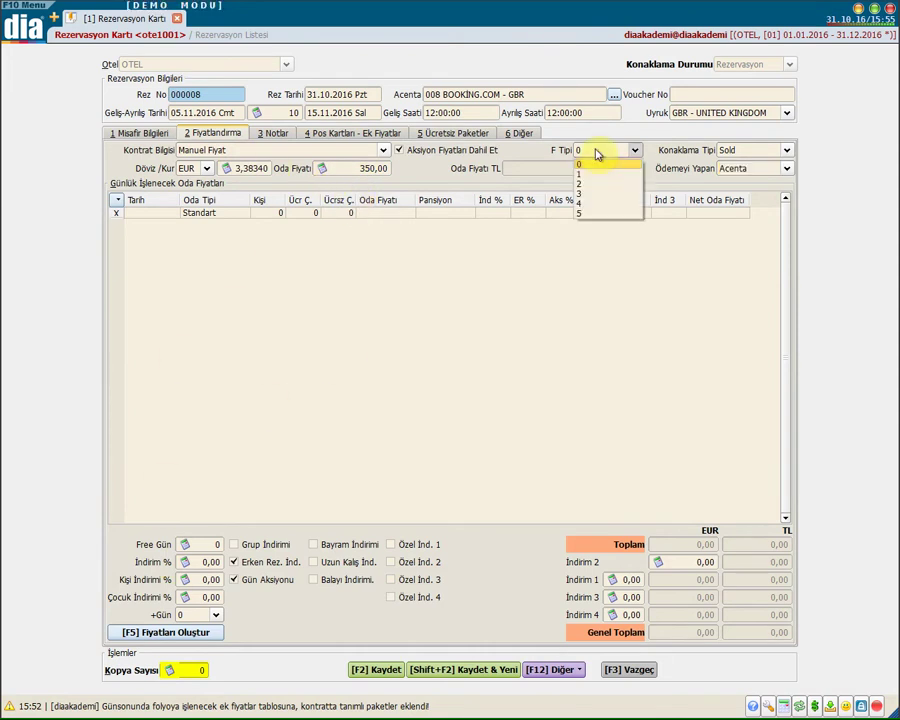
click(655, 155)
click(750, 150)
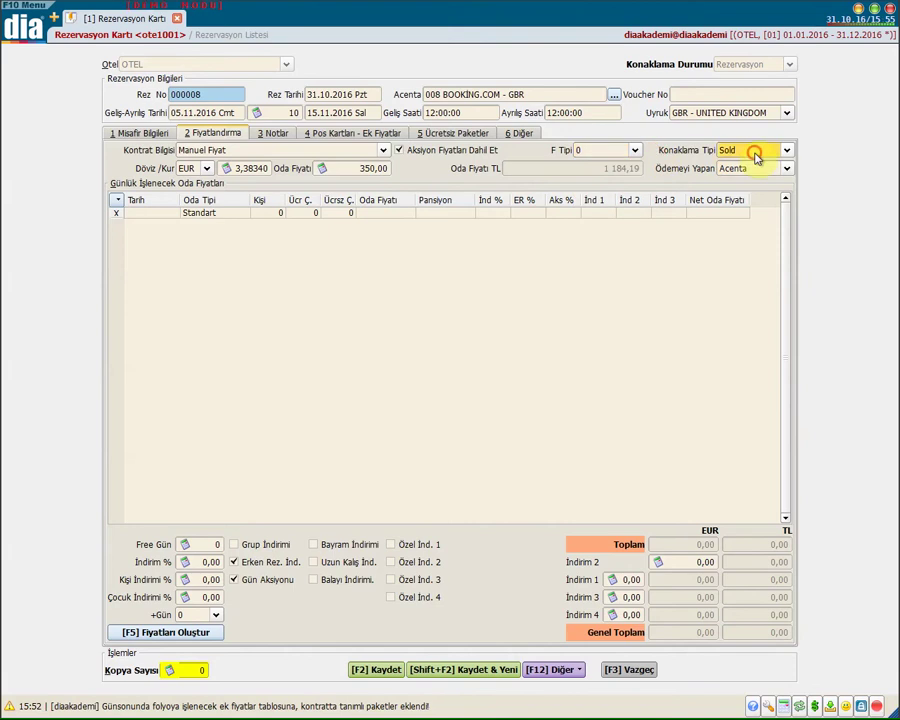
click(683, 150)
click(740, 168)
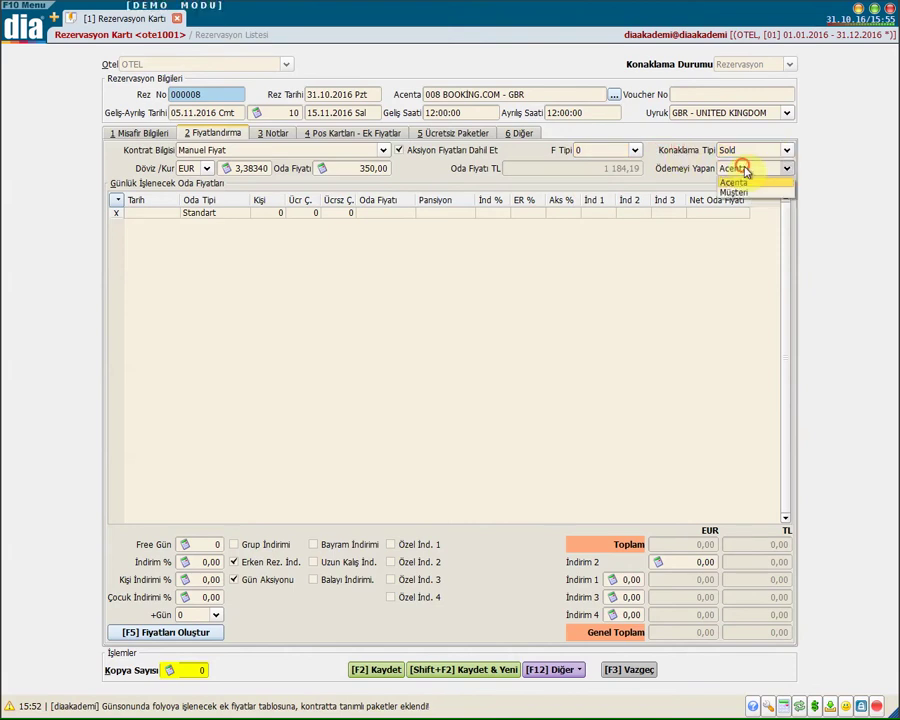
click(667, 170)
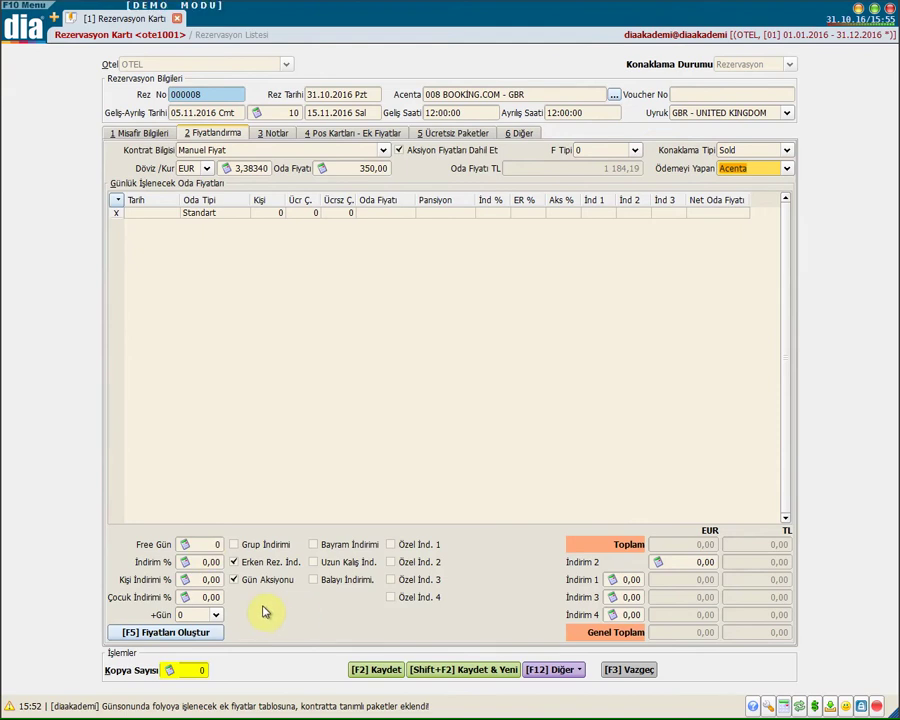
Enter 10 in İndirim % and check the child discount, +Gün and discount amounts
click(211, 543)
click(201, 562)
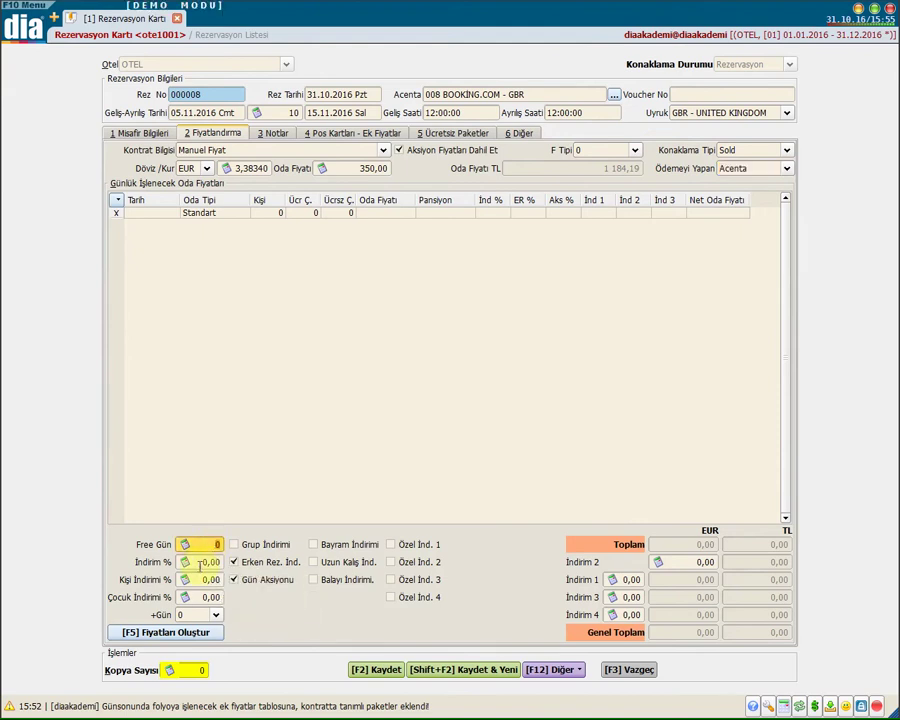
text(10)
click(198, 581)
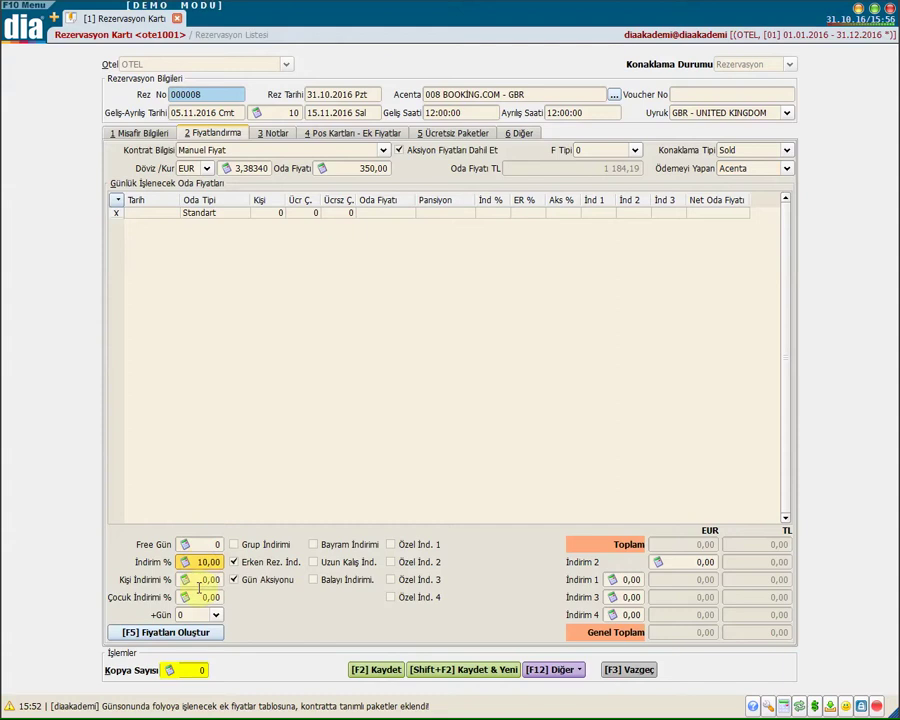
click(203, 597)
click(213, 615)
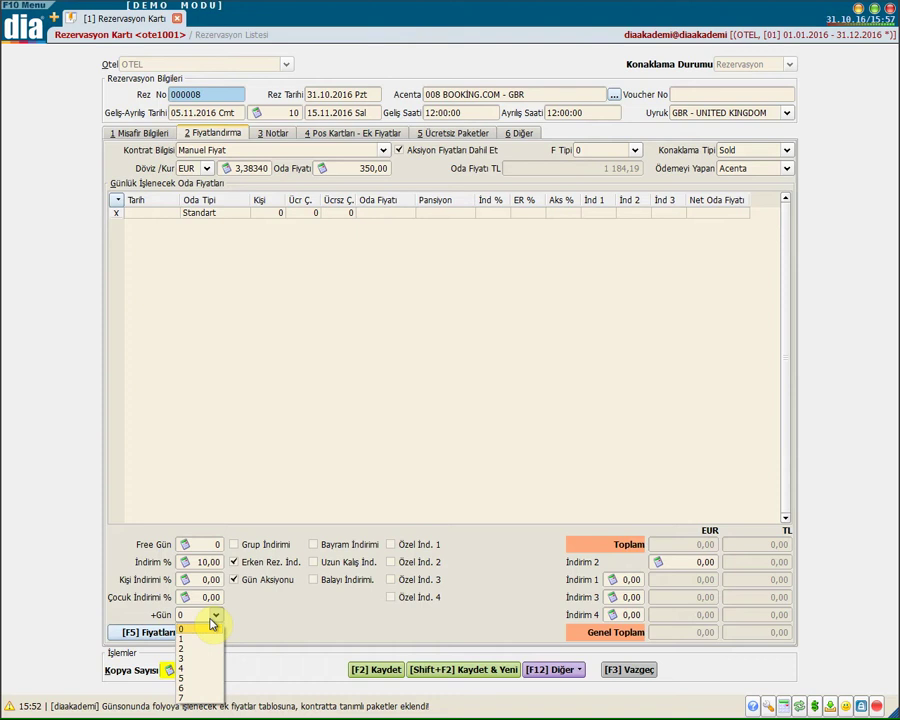
click(289, 597)
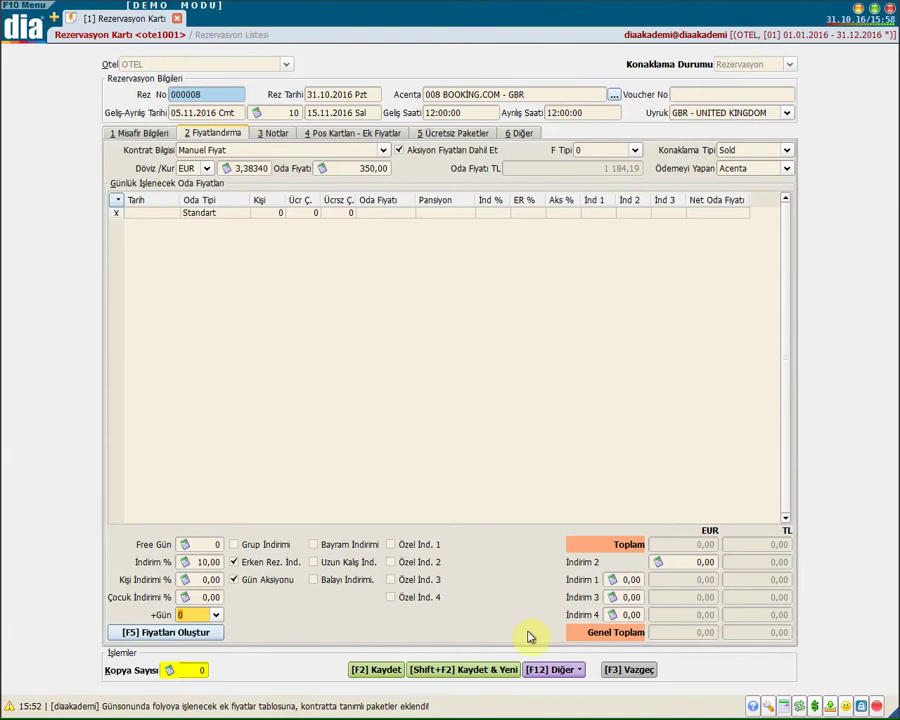
click(686, 562)
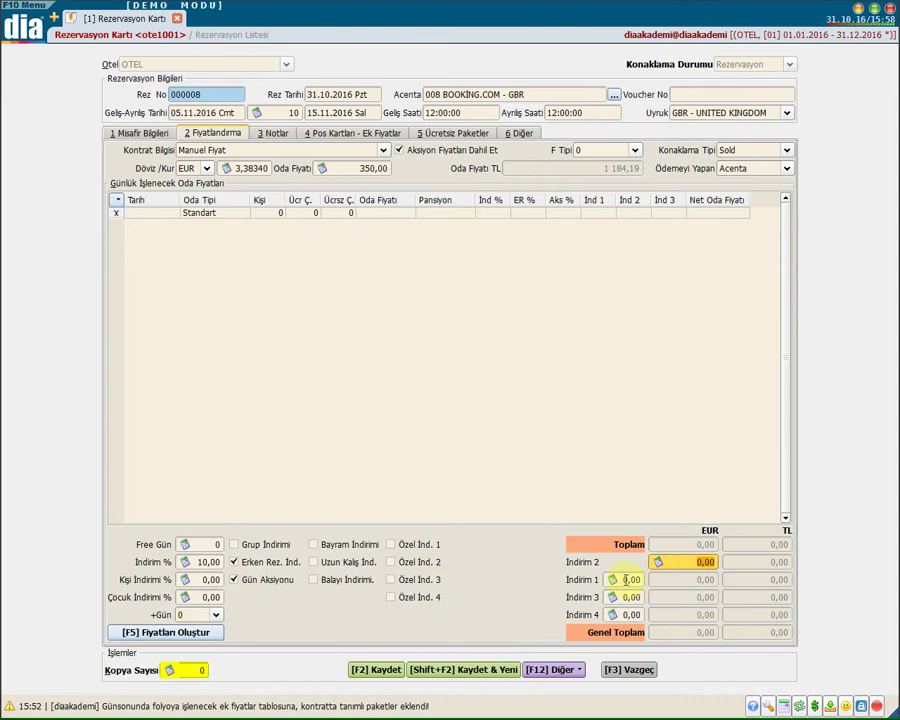
click(636, 615)
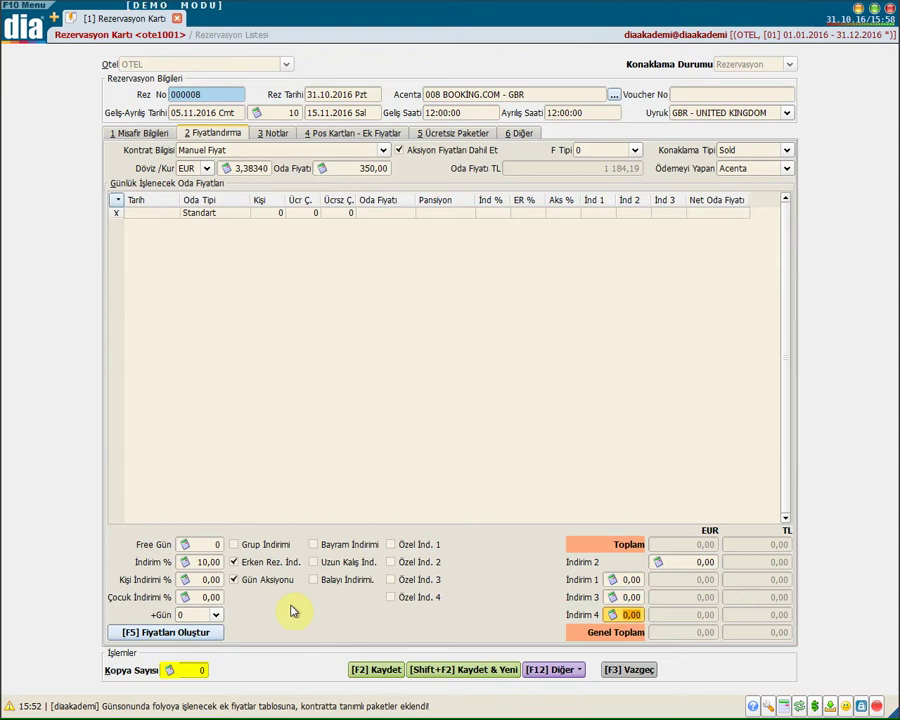
Generate the daily room prices, check the 05.11.2016 and 14.11.2016 rates, then go to Notlar
click(210, 635)
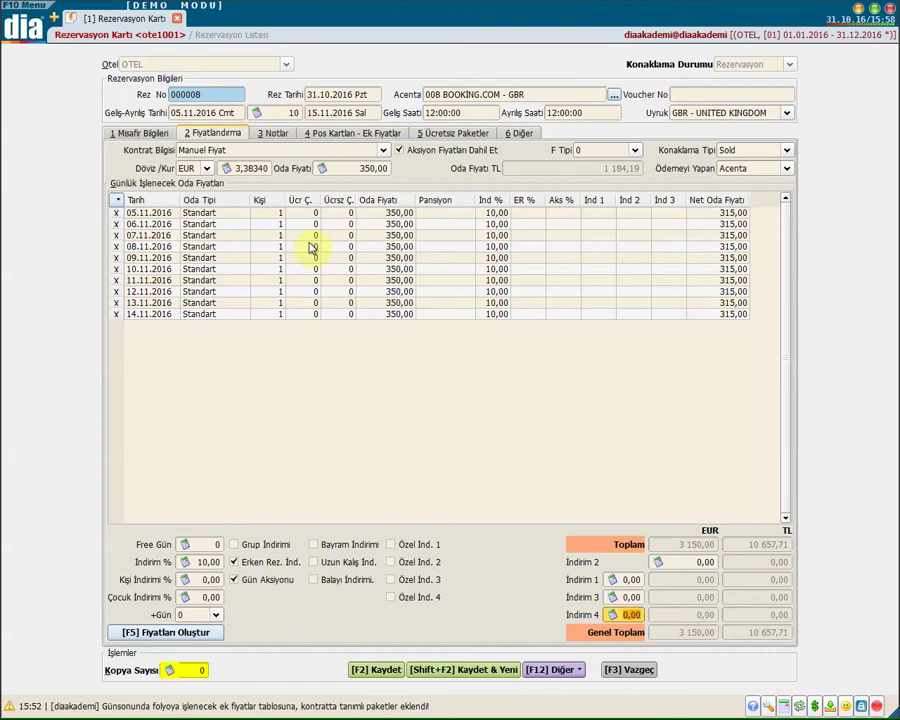
click(380, 214)
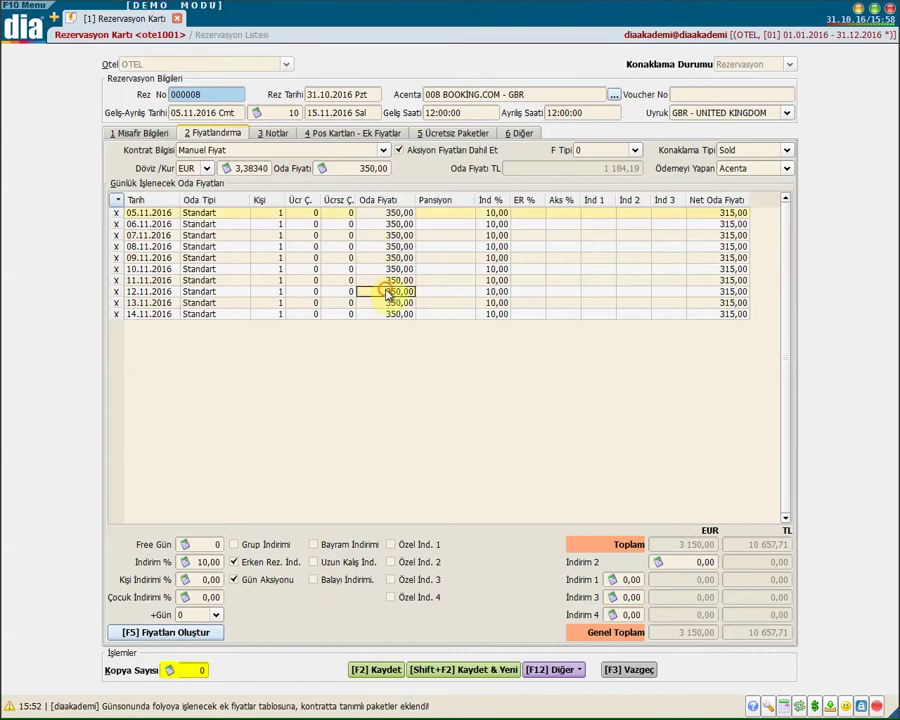
click(389, 316)
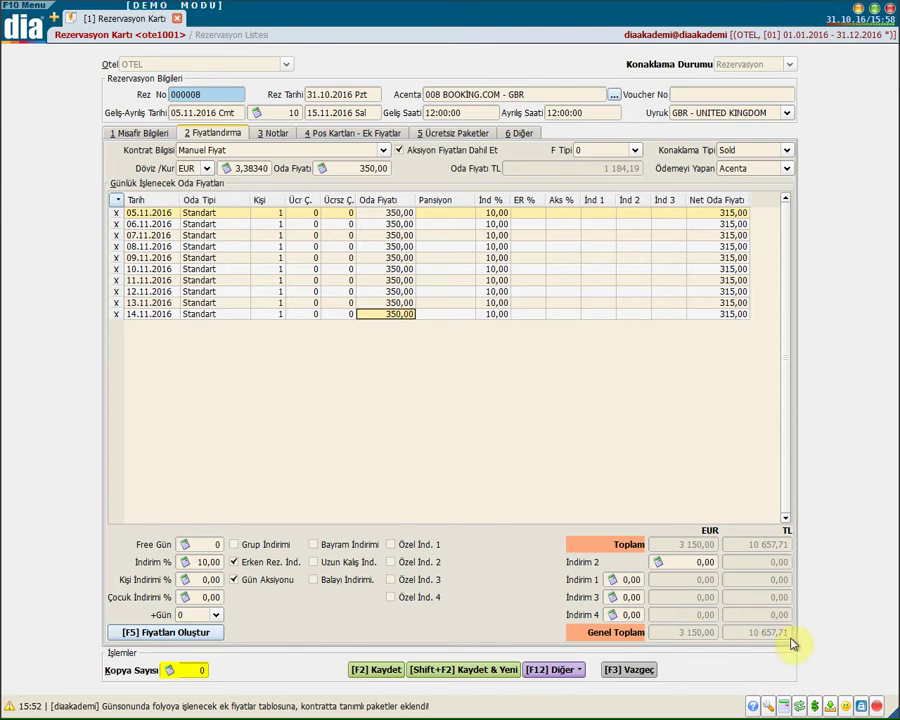
click(270, 134)
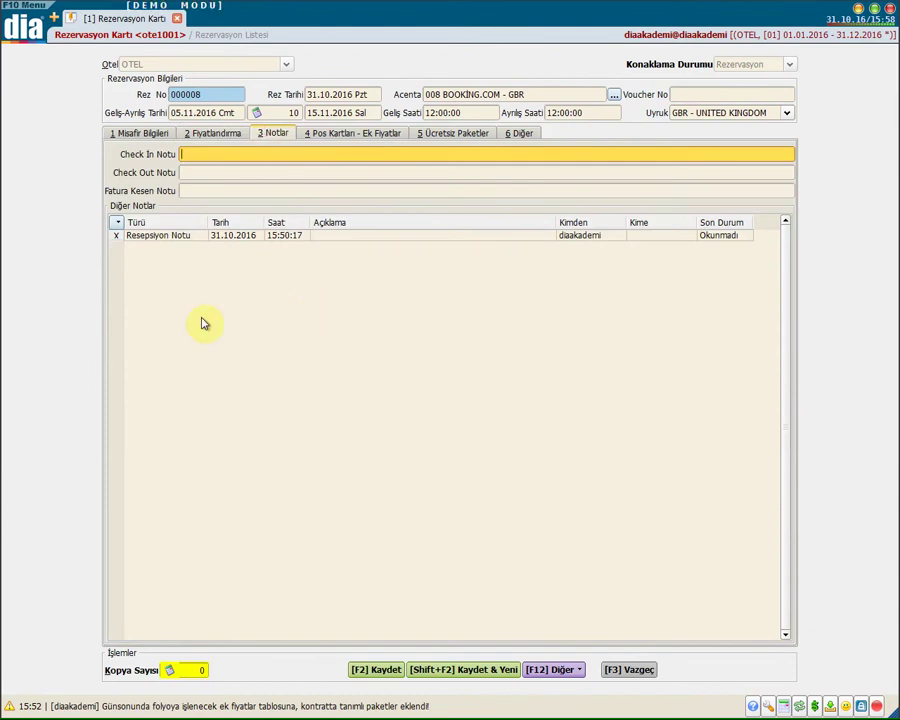
Step through the check-out and invoice note fields, keeping the note type Resepsiyon Notu
click(209, 176)
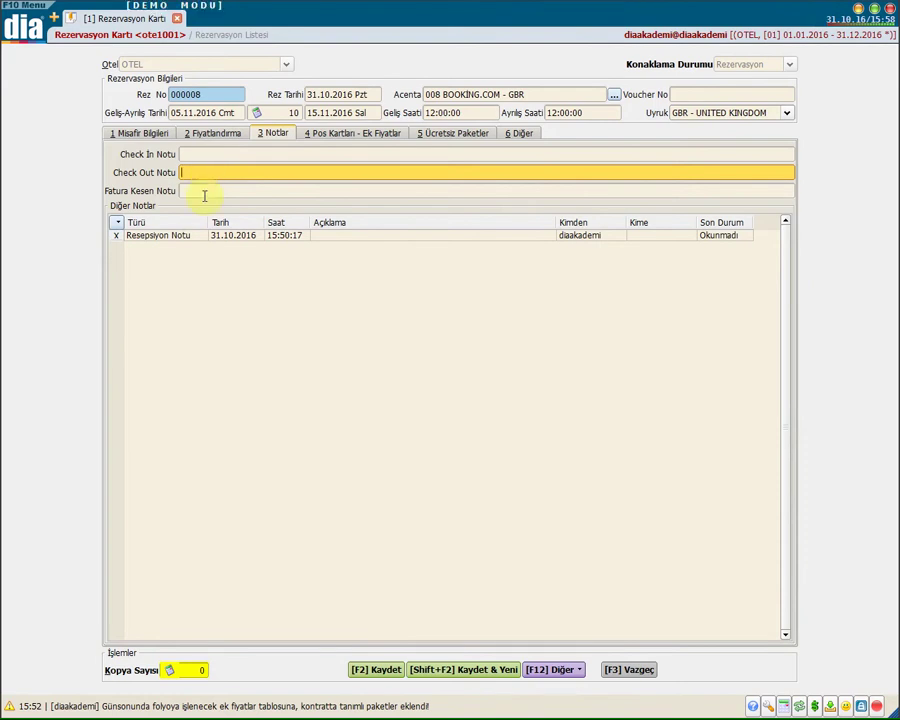
click(202, 192)
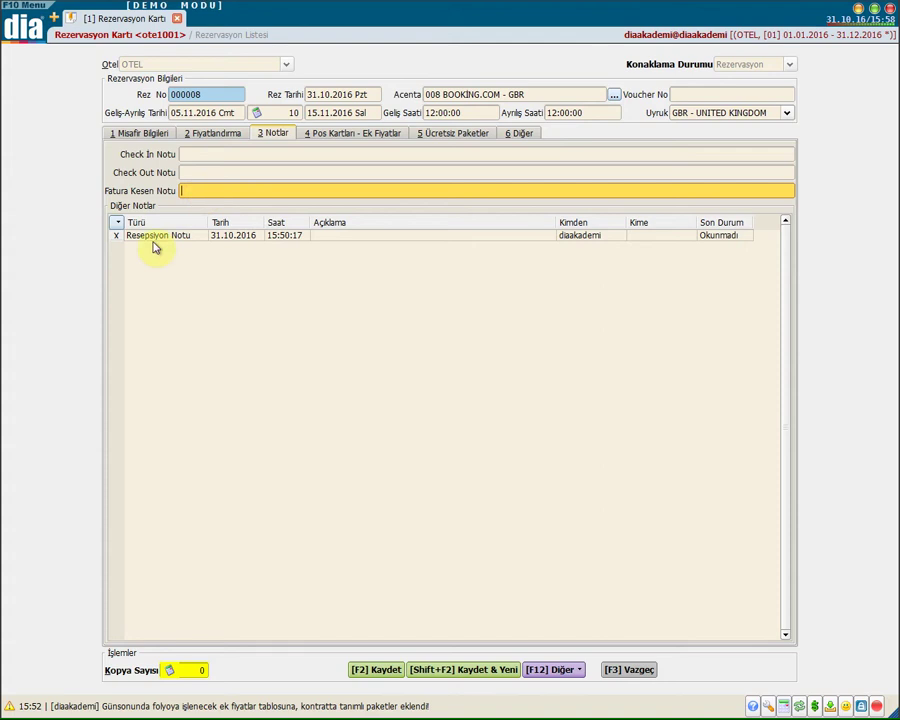
click(184, 238)
click(184, 239)
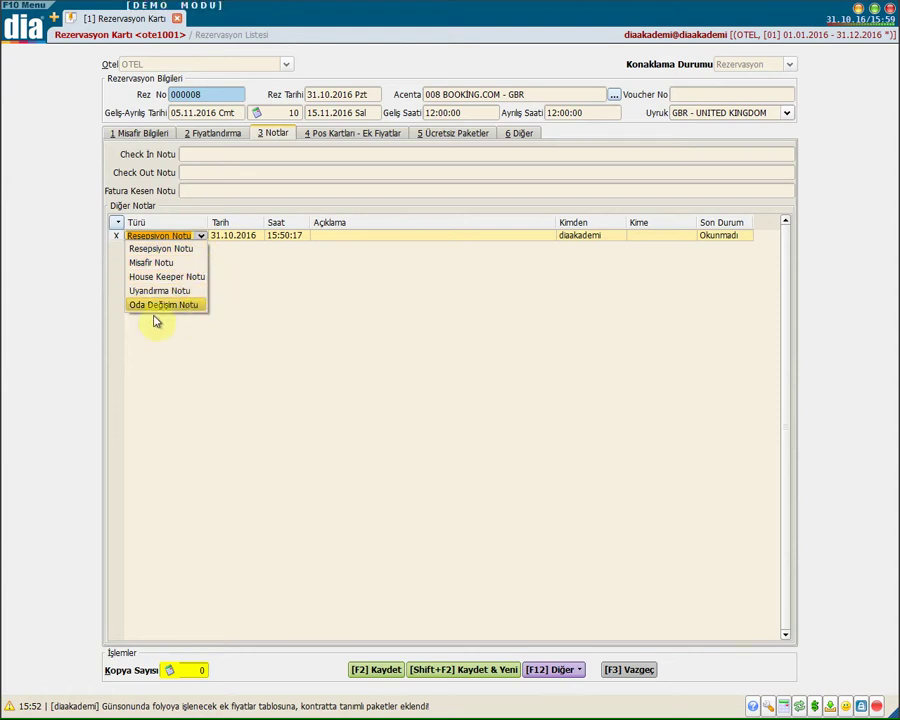
click(236, 237)
Review the reception note's time, sender, recipient and description, then go to Pos Kartları - Ek Fiyatlar
click(278, 238)
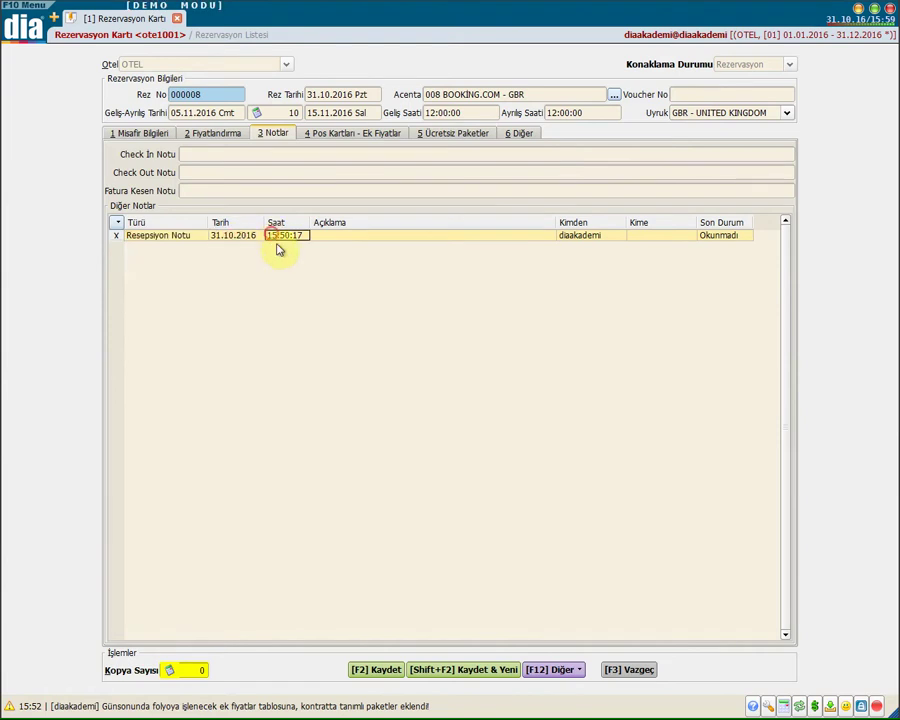
click(582, 240)
click(672, 237)
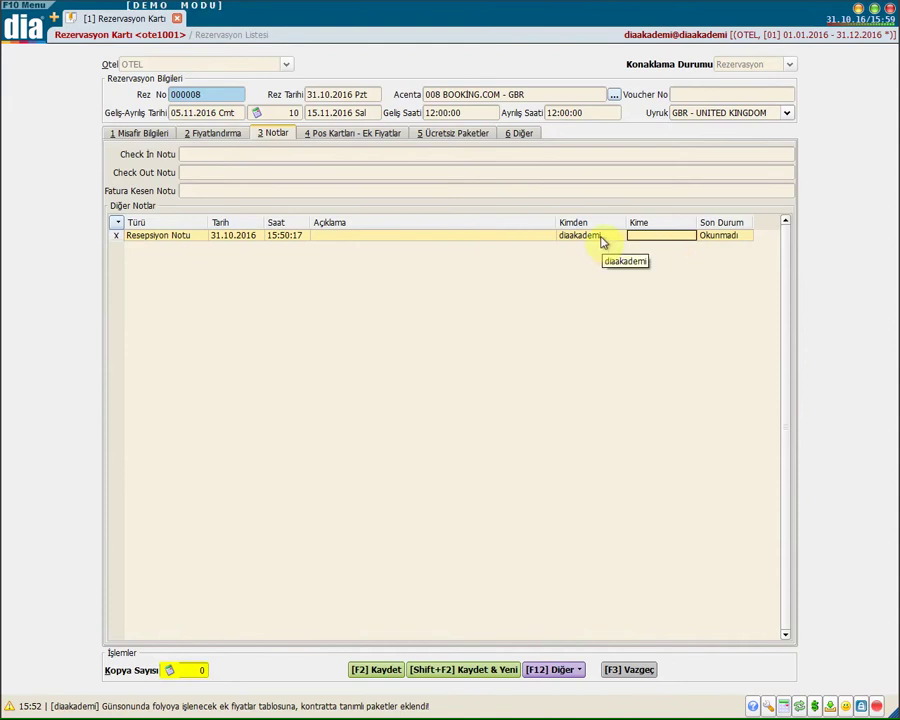
click(380, 235)
click(168, 238)
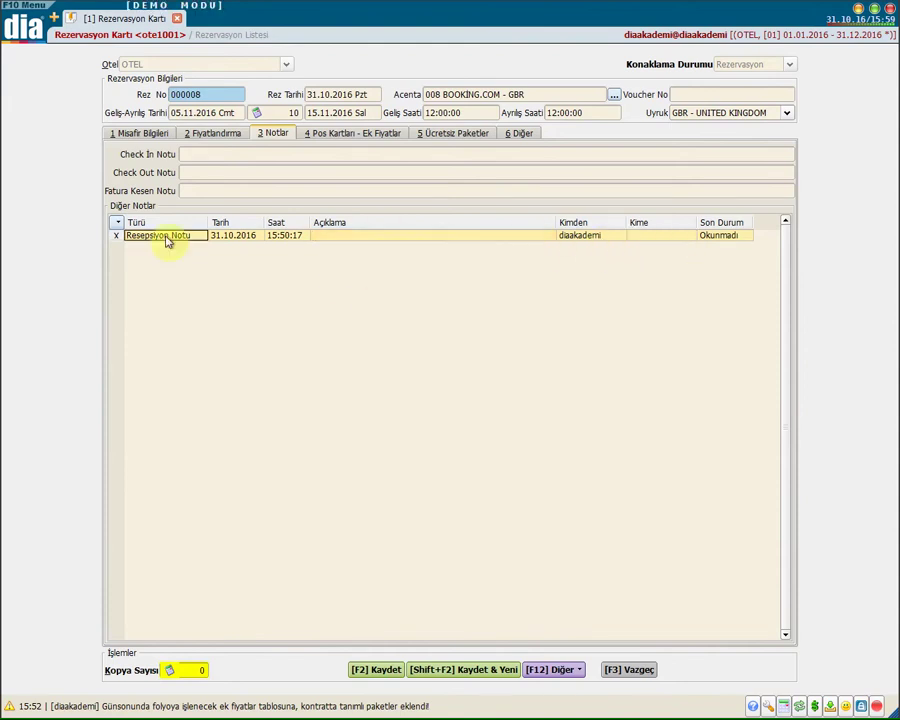
click(200, 235)
click(444, 236)
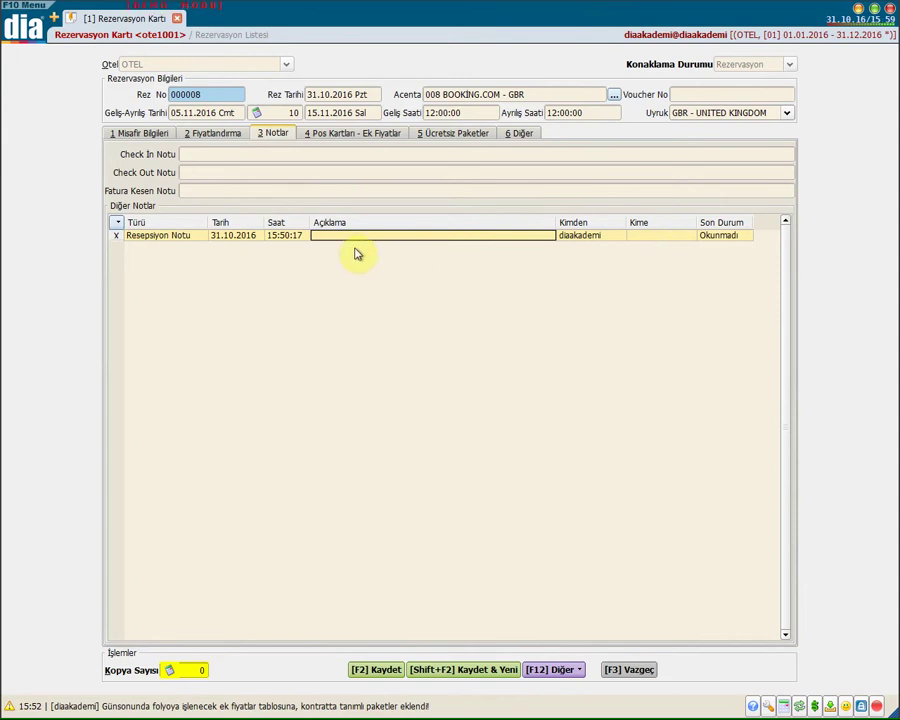
click(336, 137)
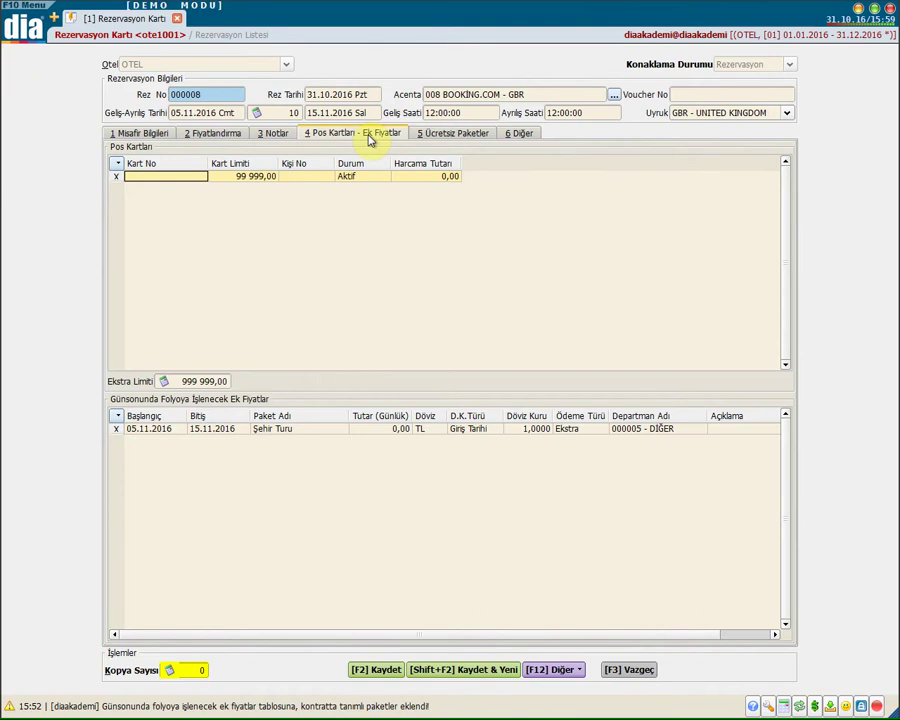
Assign the 99 999,00 POS card to 1. Kişi, leaving its status Aktif
click(193, 177)
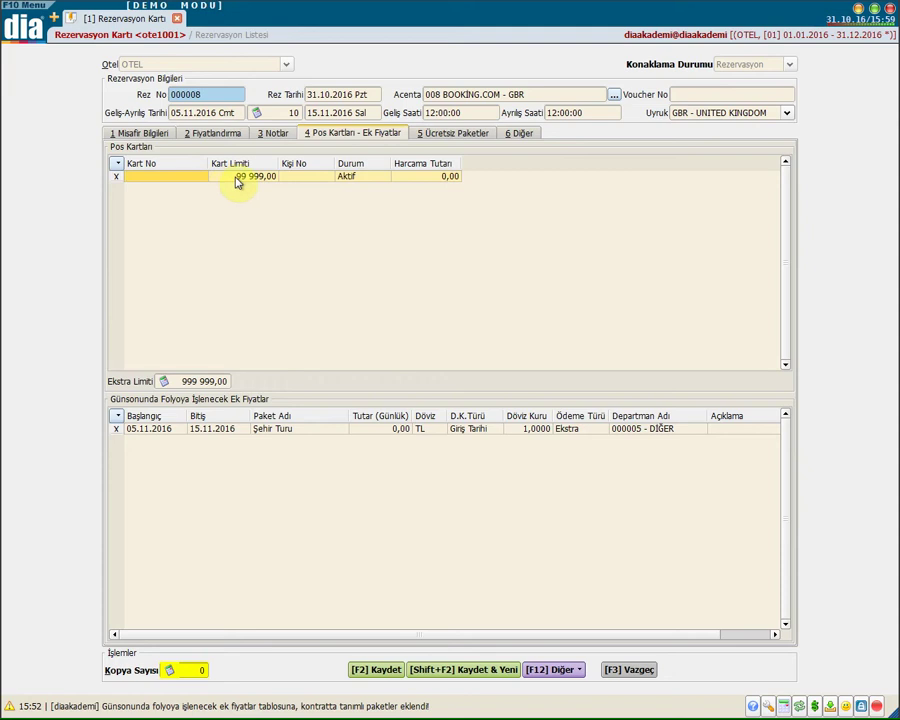
click(222, 176)
click(297, 177)
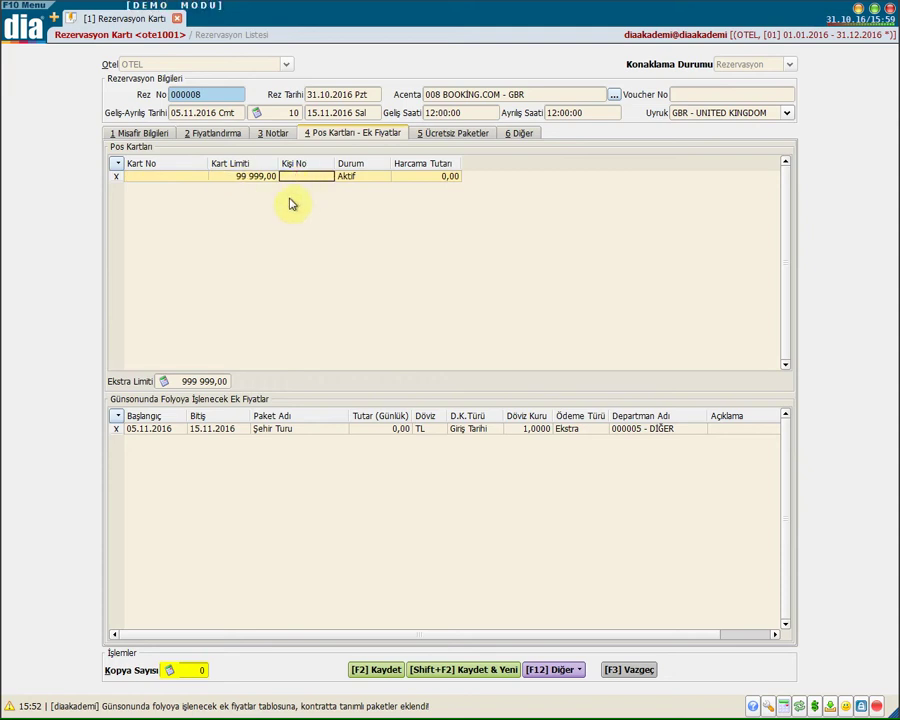
click(307, 177)
click(316, 200)
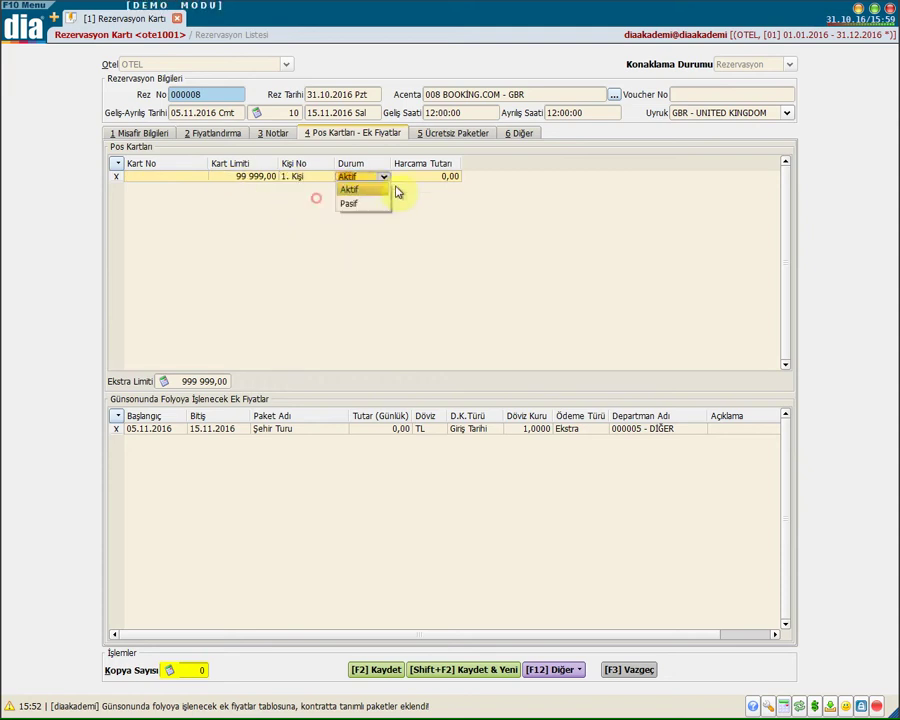
click(416, 179)
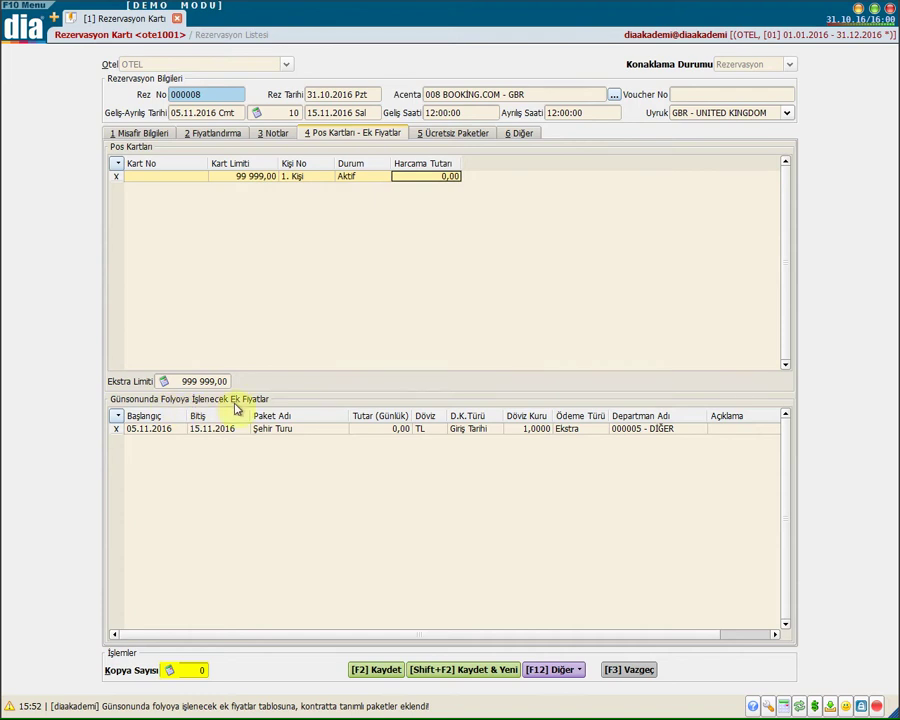
Browse the package list for the Şehir Turu charge and close it without choosing
click(180, 430)
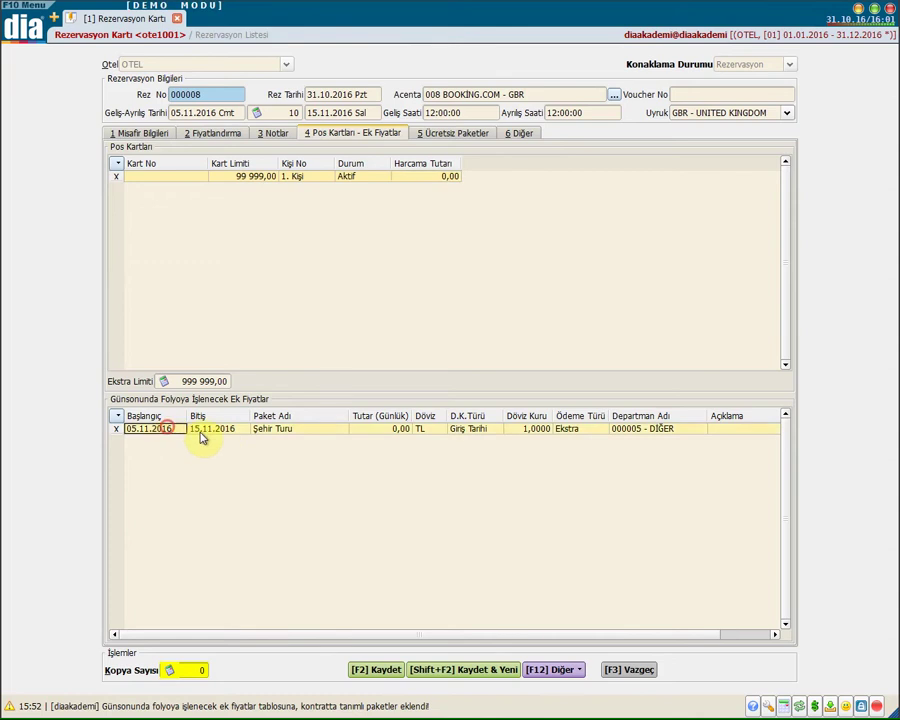
click(201, 432)
click(305, 432)
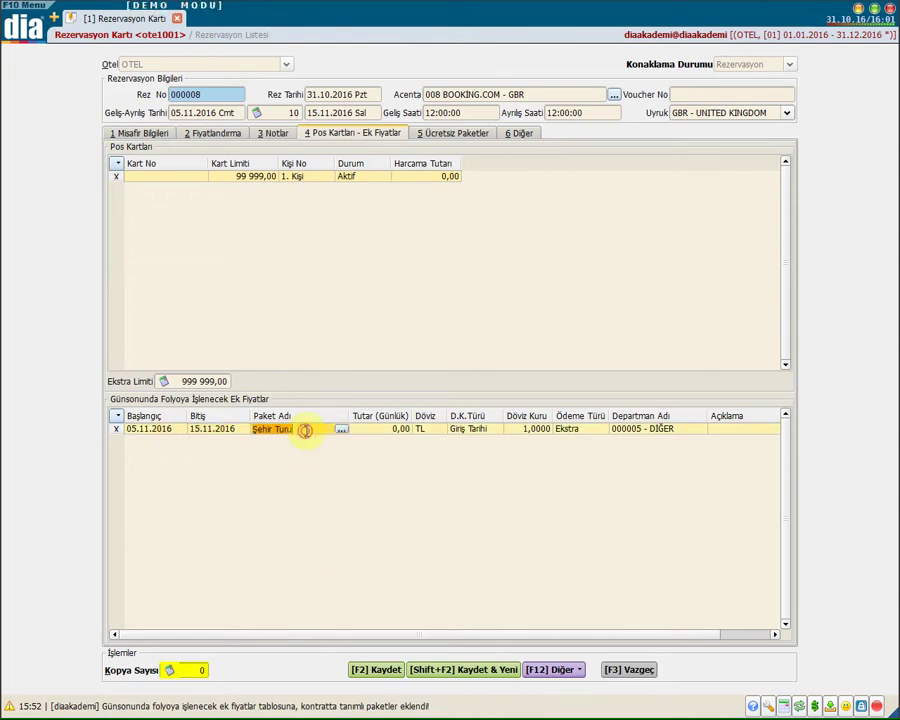
click(341, 429)
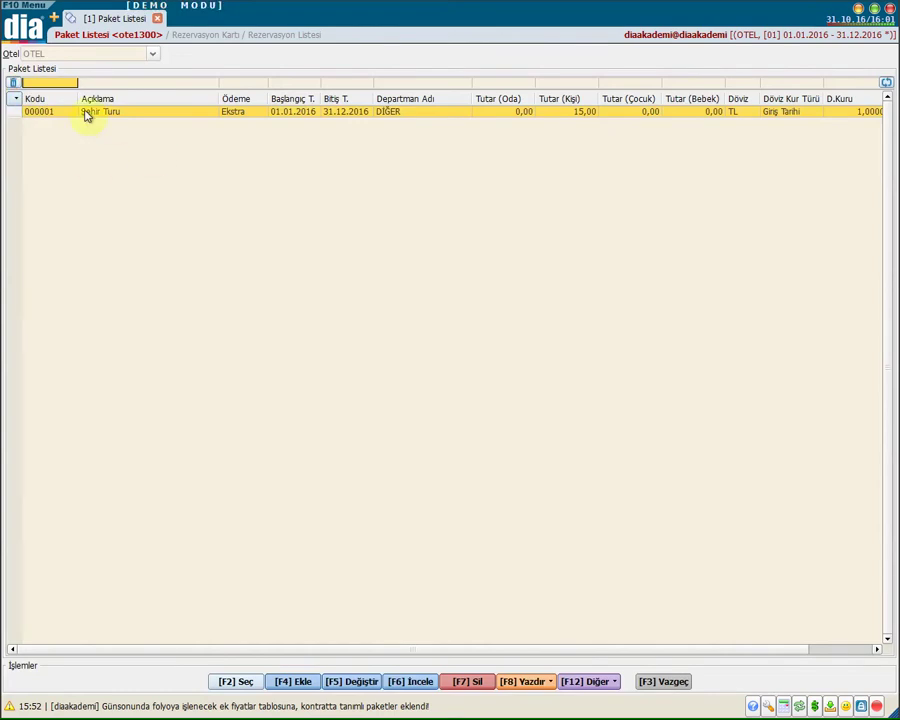
click(137, 113)
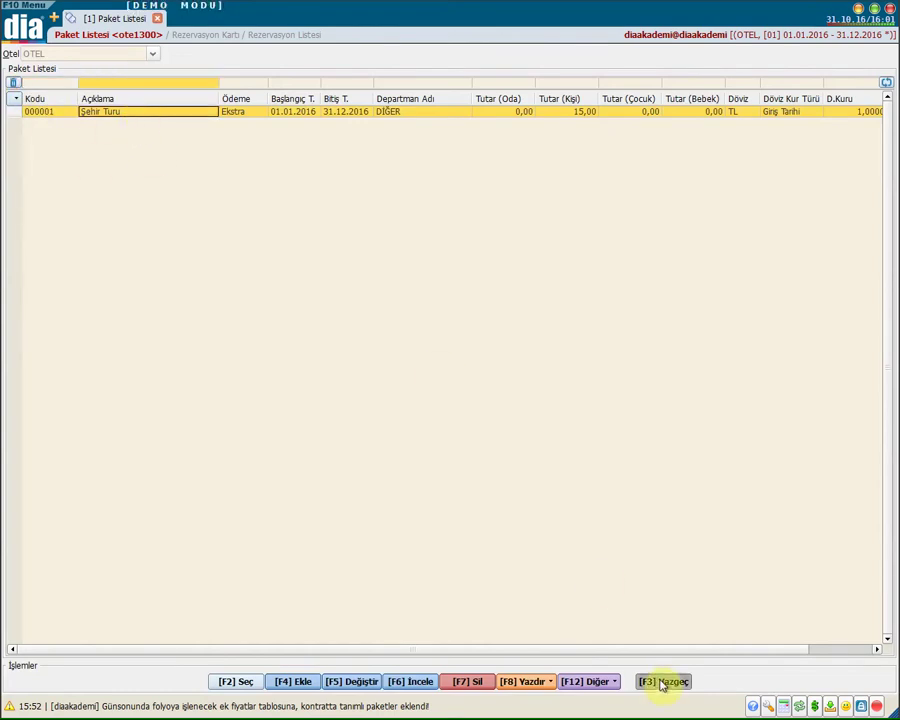
click(661, 682)
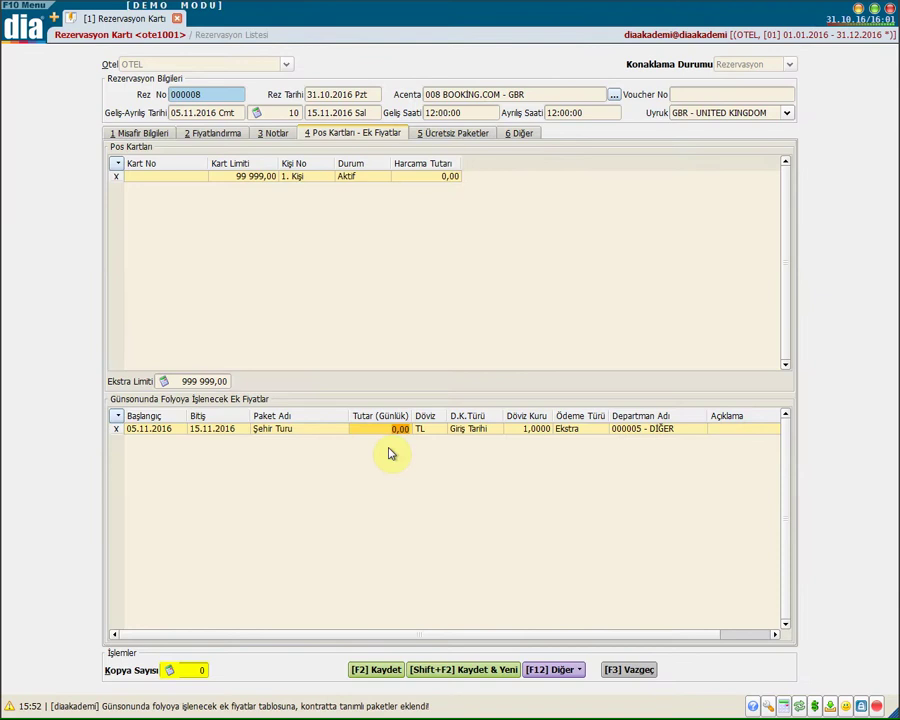
Confirm a 50,00 daily amount, keeping currency TL and payment type Ekstra
key(Return)
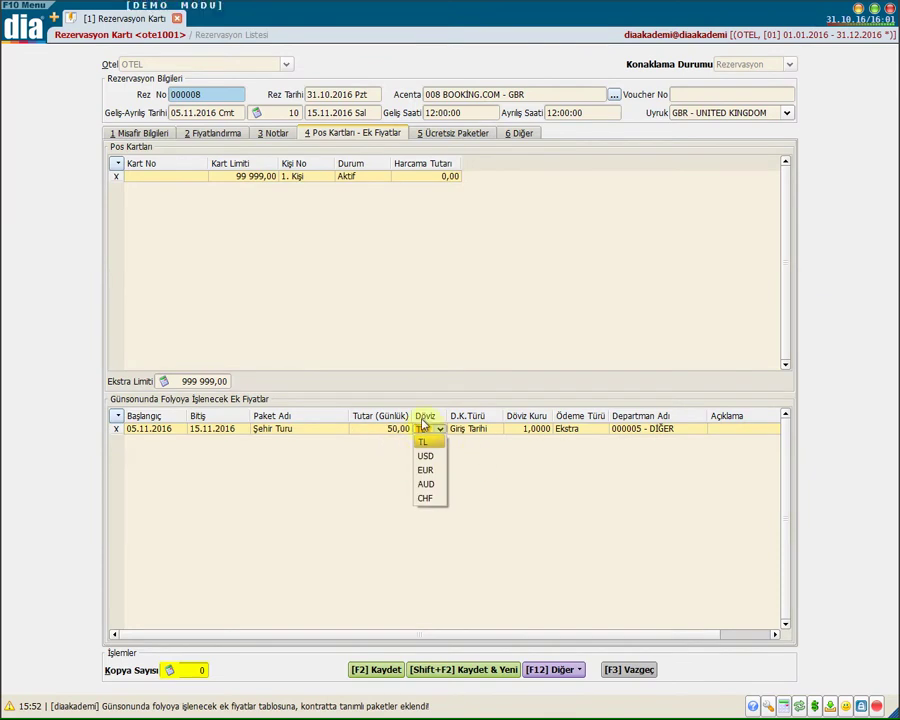
click(482, 429)
click(536, 436)
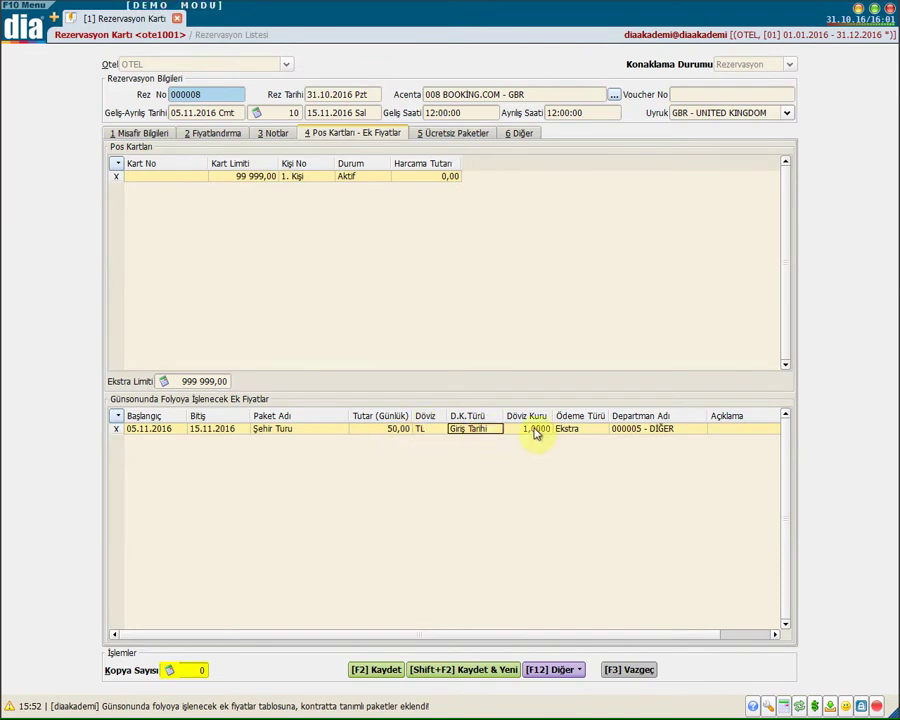
click(574, 436)
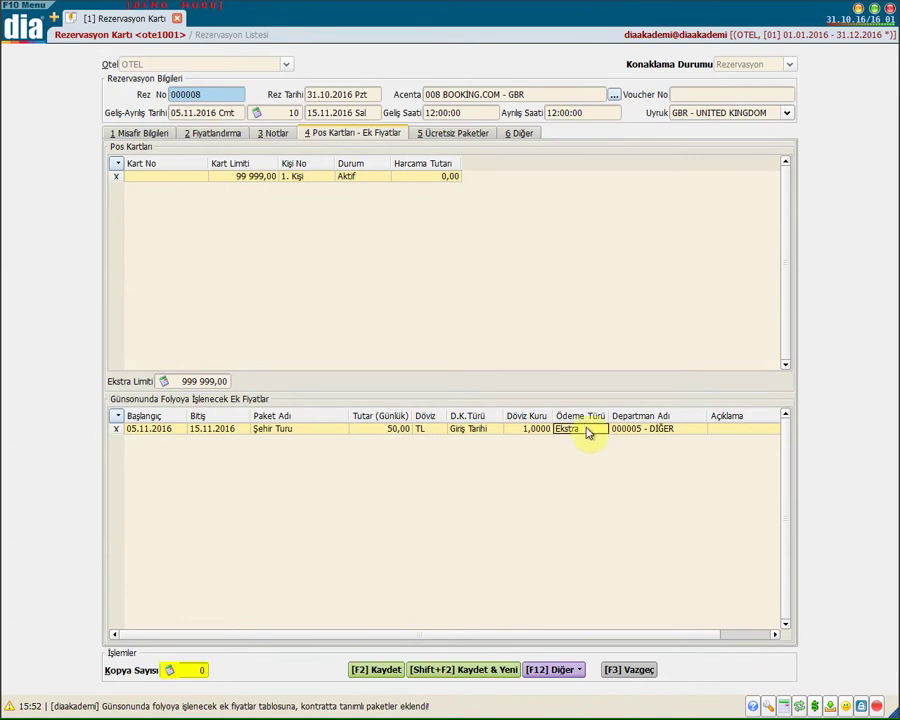
click(585, 430)
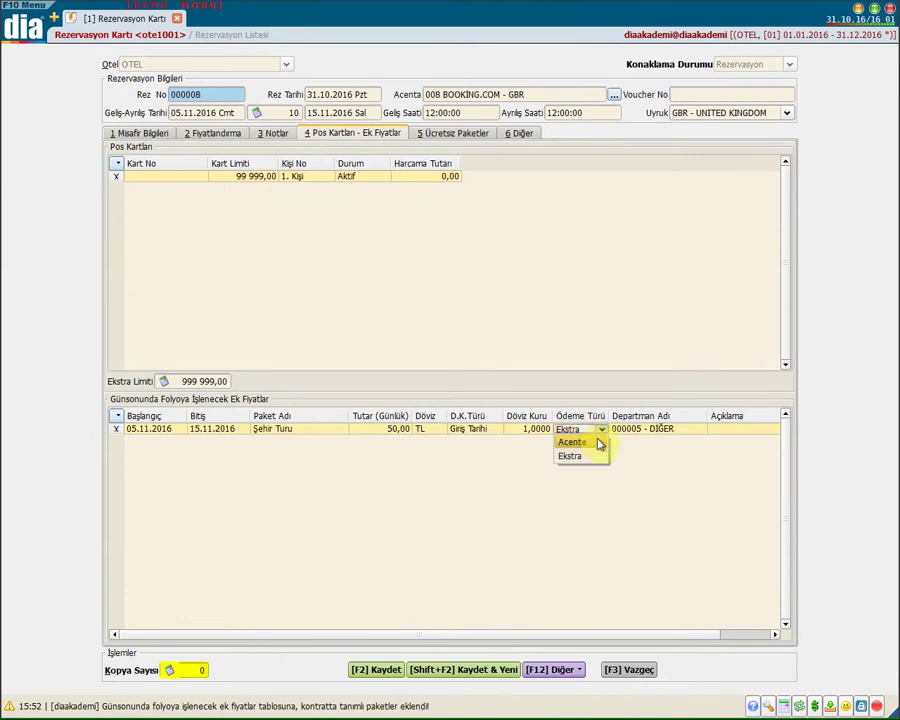
click(697, 456)
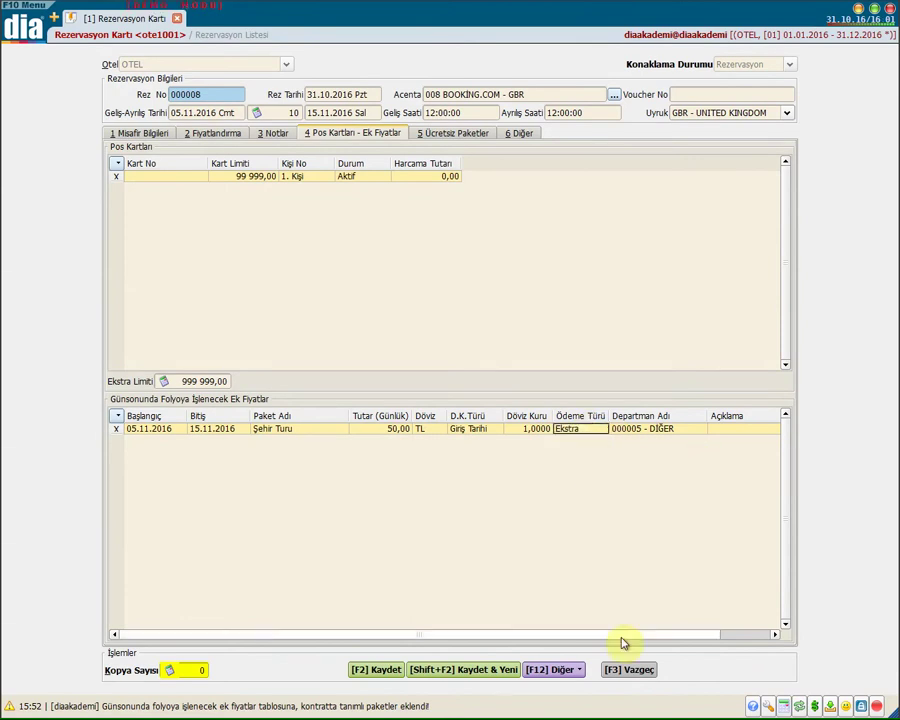
drag(622, 634, 530, 635)
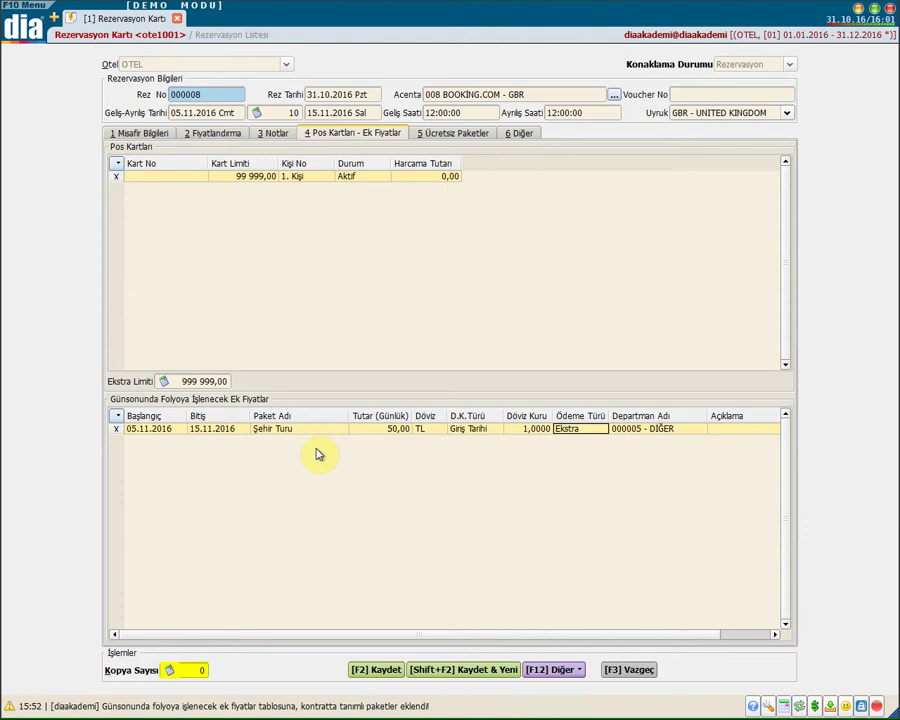
Review the Ücretsiz Paketler row, cancelling the package list unchosen, then go to Diğer
click(455, 135)
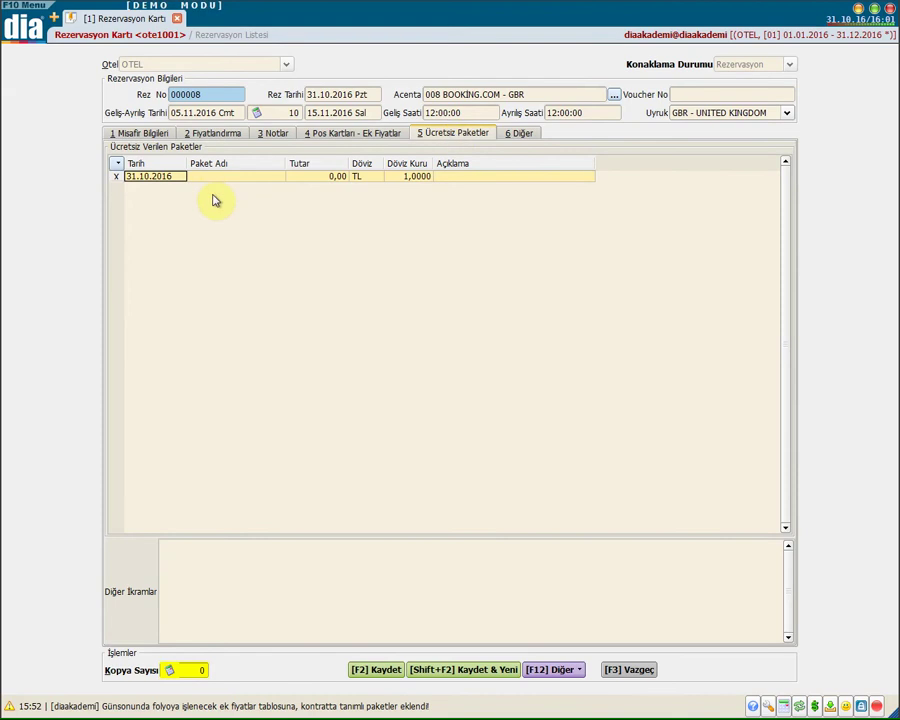
click(239, 179)
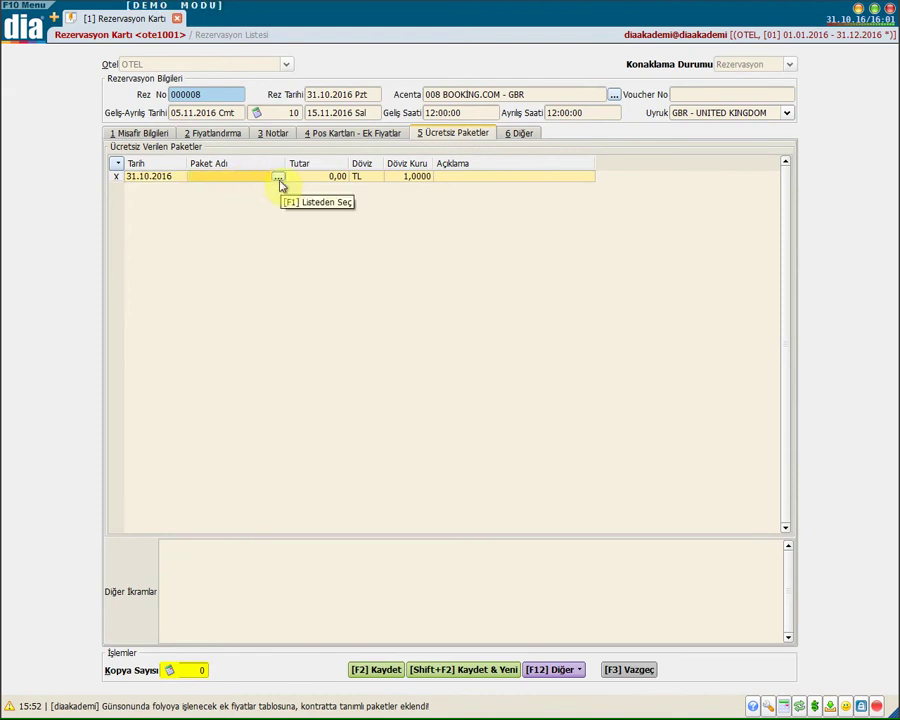
click(278, 180)
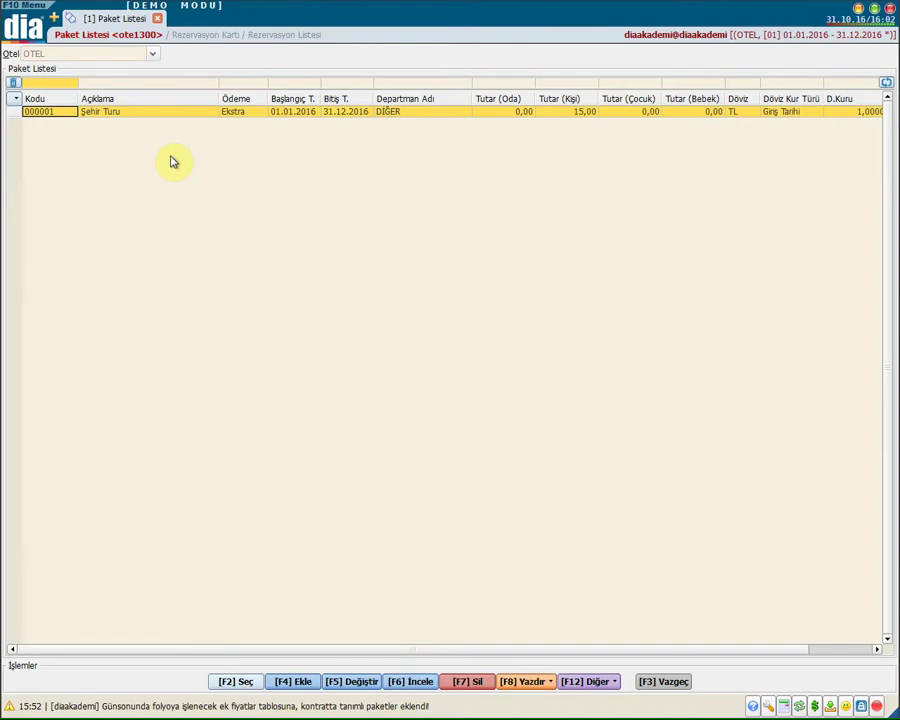
click(649, 684)
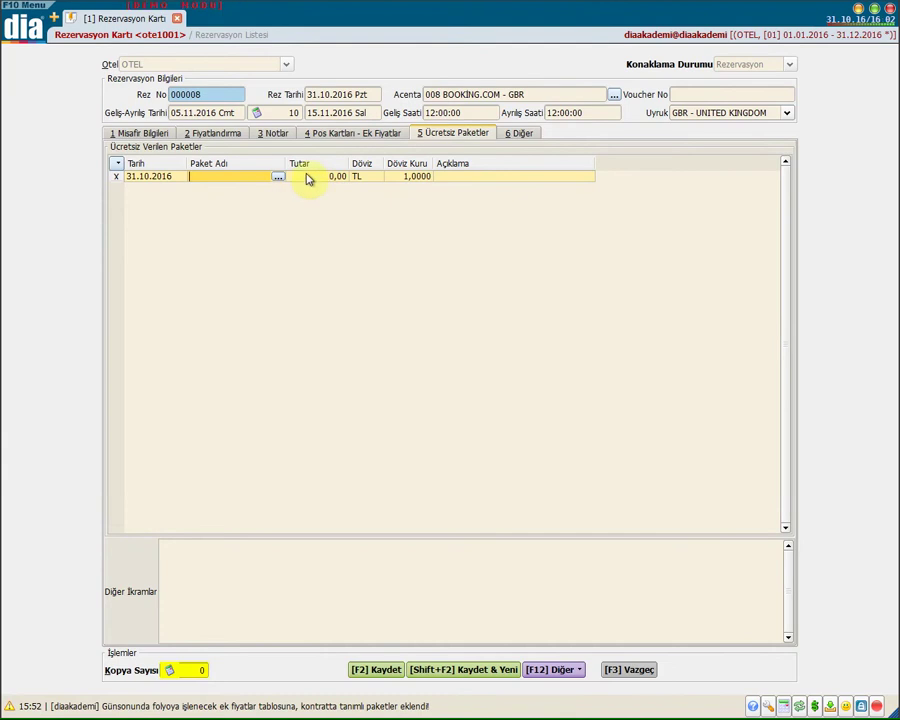
click(318, 177)
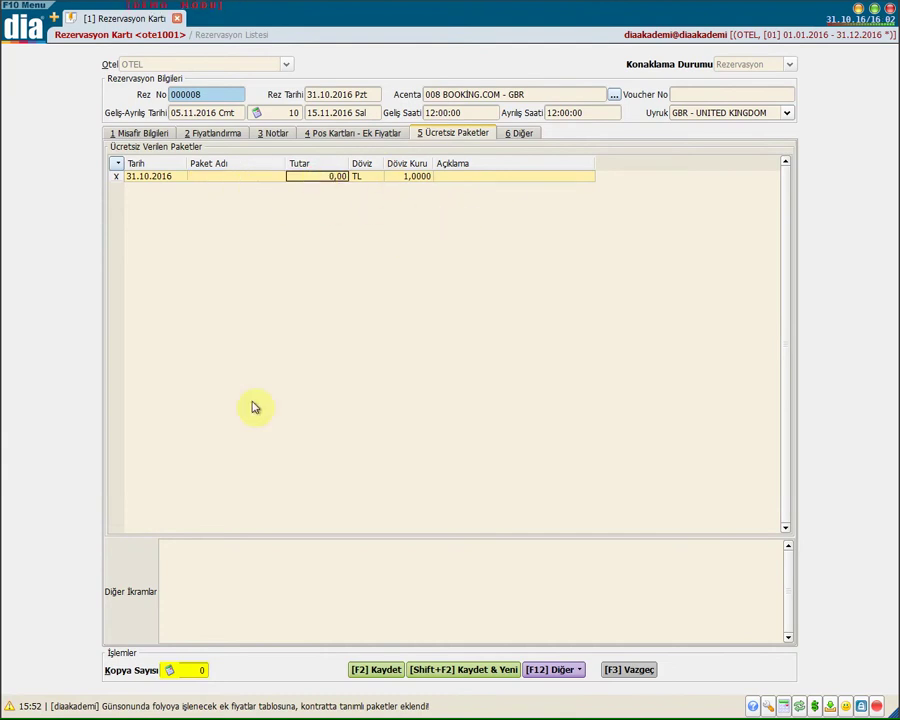
click(185, 560)
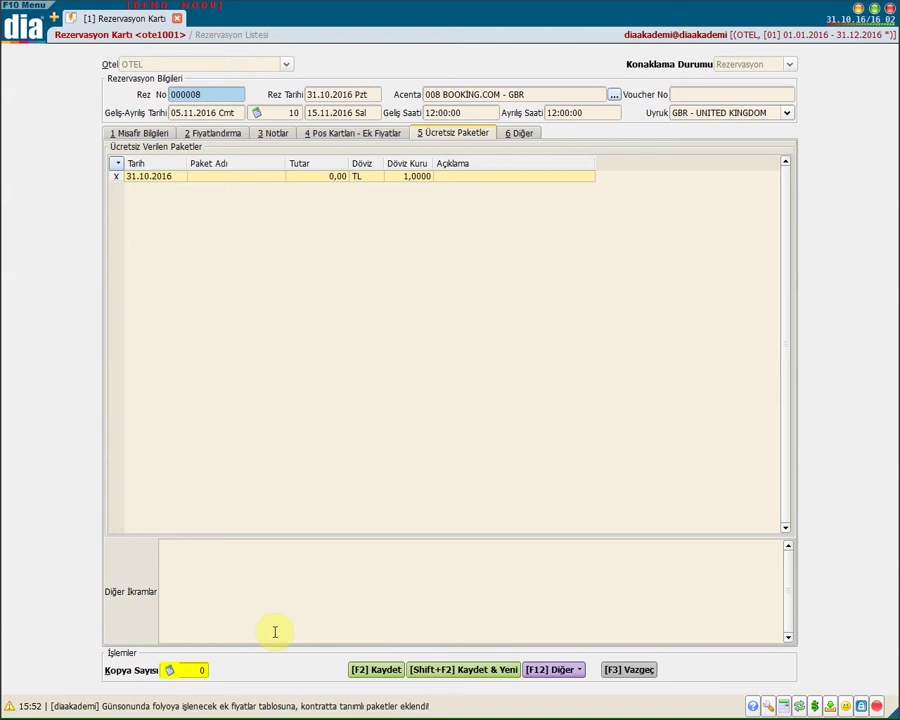
click(525, 133)
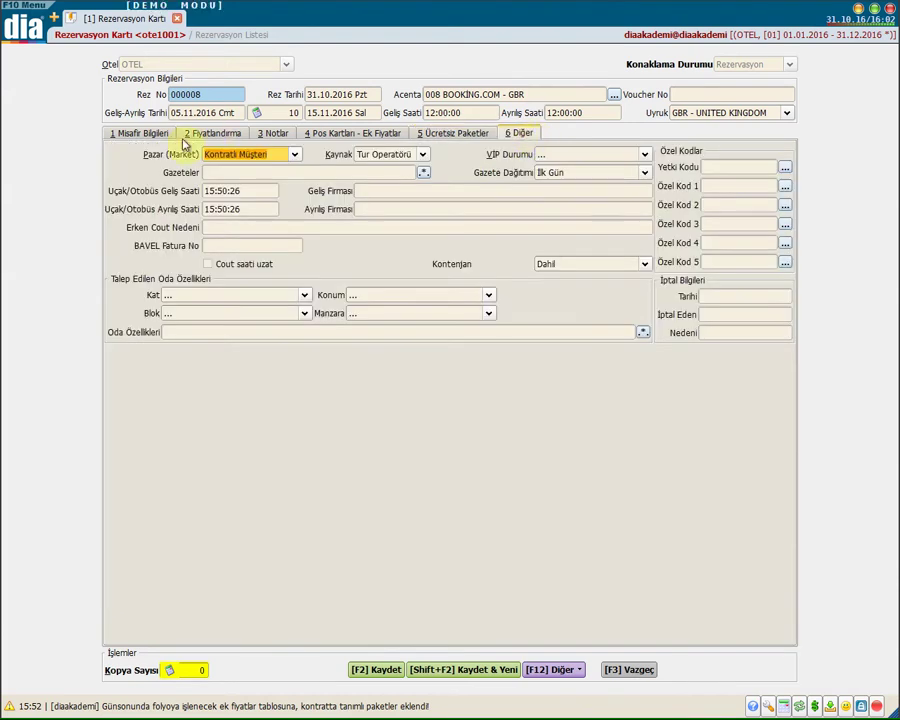
Set the market to Kontratsız Müşteri, keeping the source Tur Operatörü
click(238, 156)
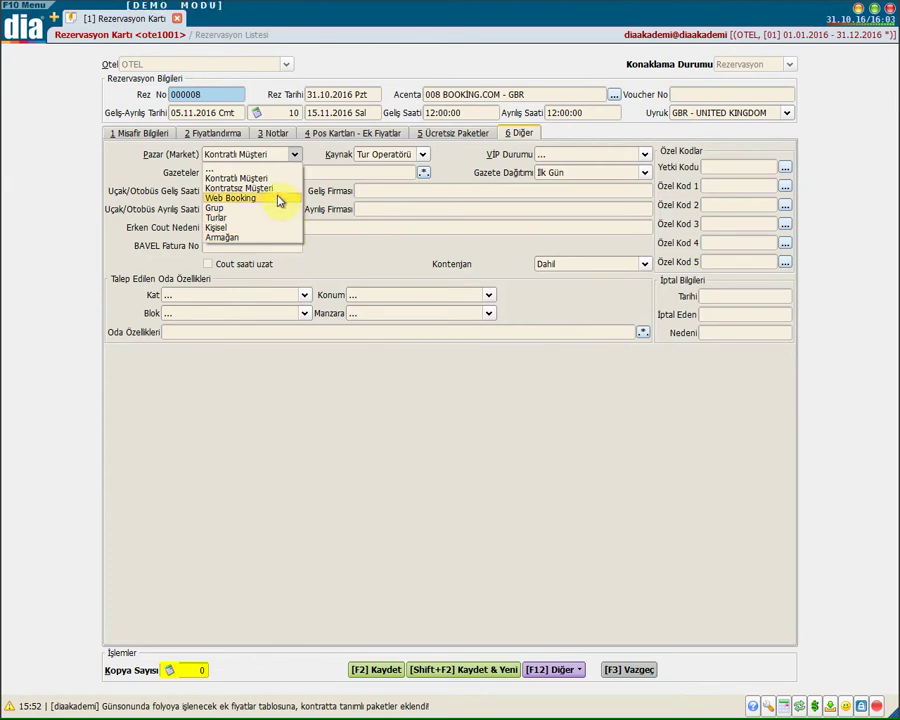
click(275, 188)
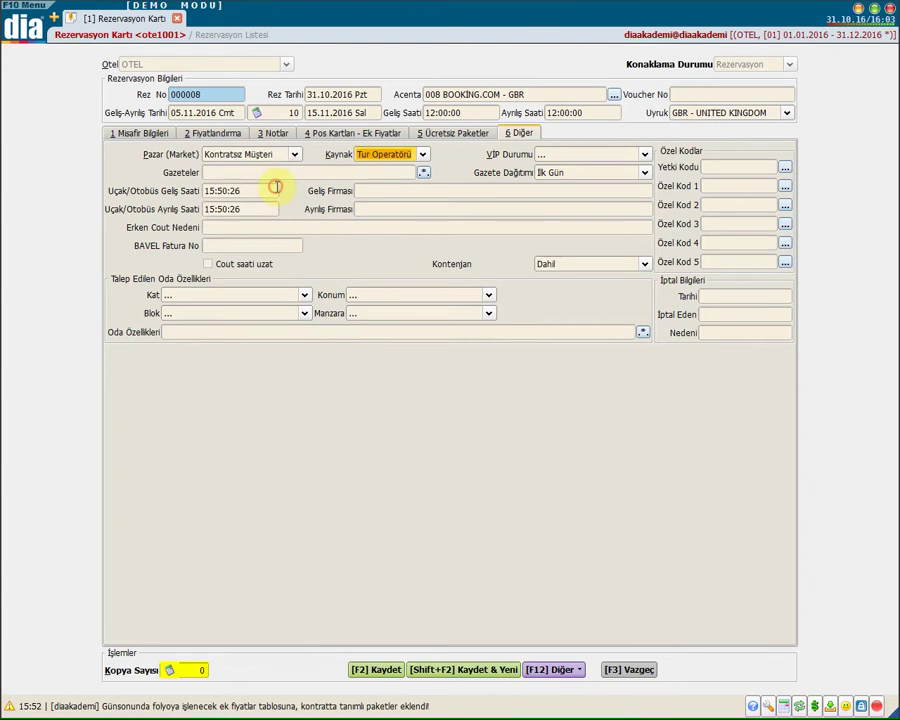
click(393, 158)
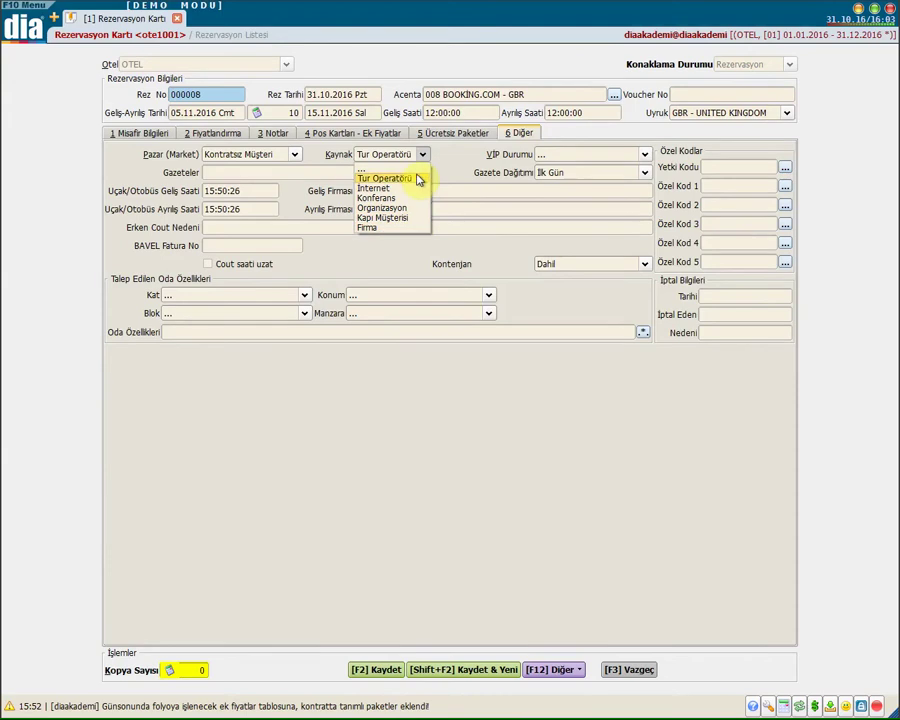
click(418, 180)
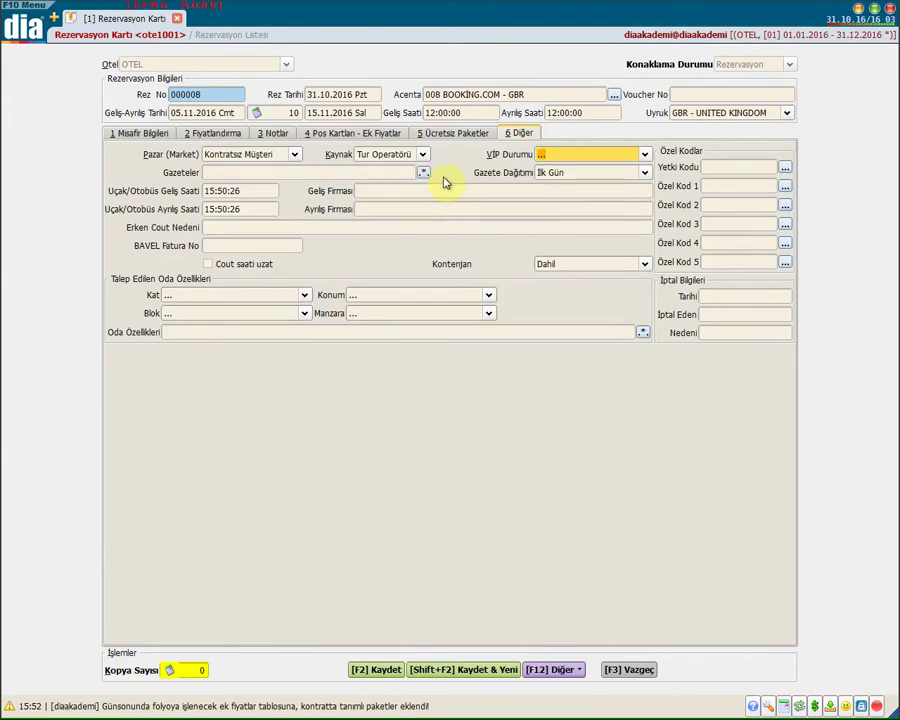
Leave VIP status and newspapers unset, keeping newspaper distribution on İlk Gün
click(575, 157)
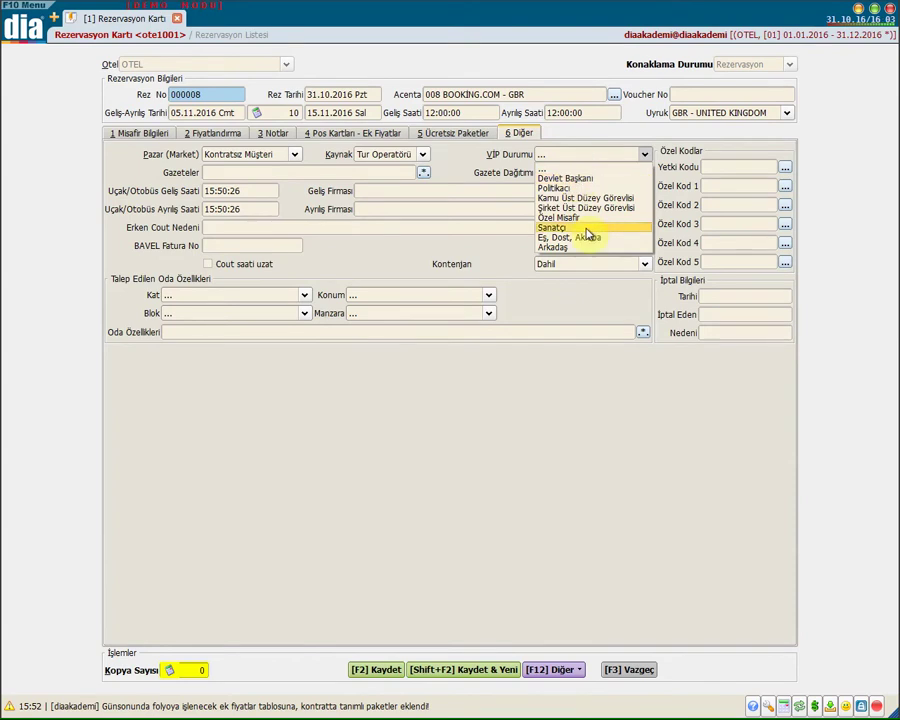
click(488, 182)
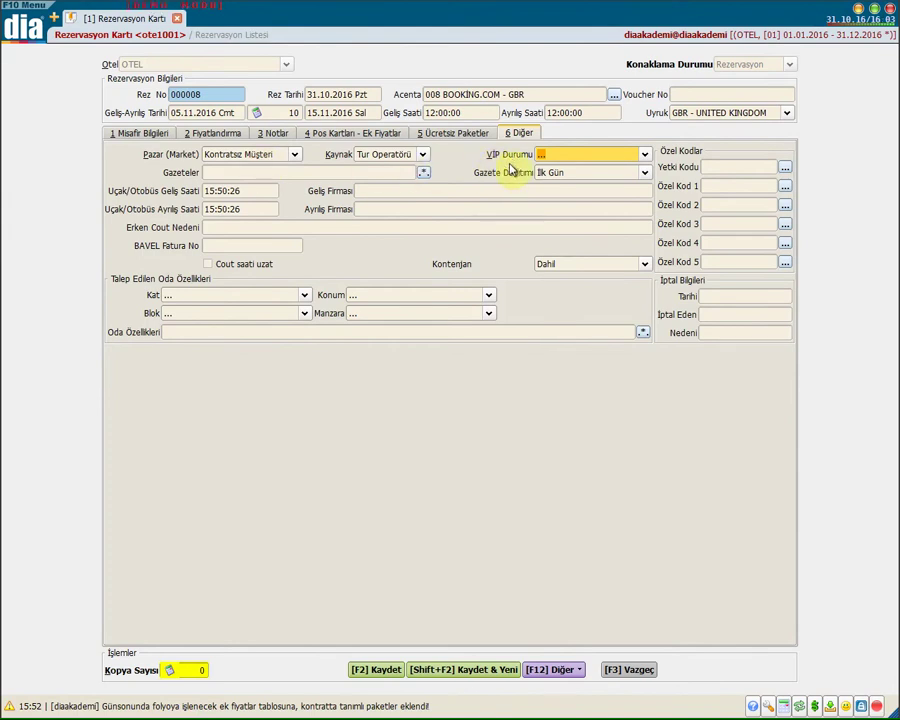
click(345, 171)
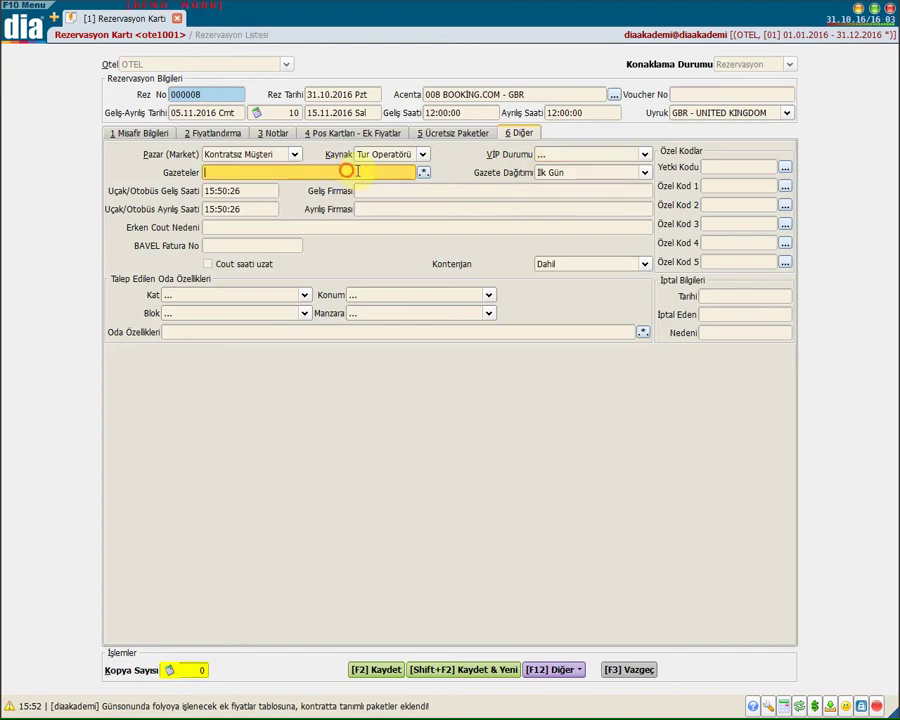
click(425, 175)
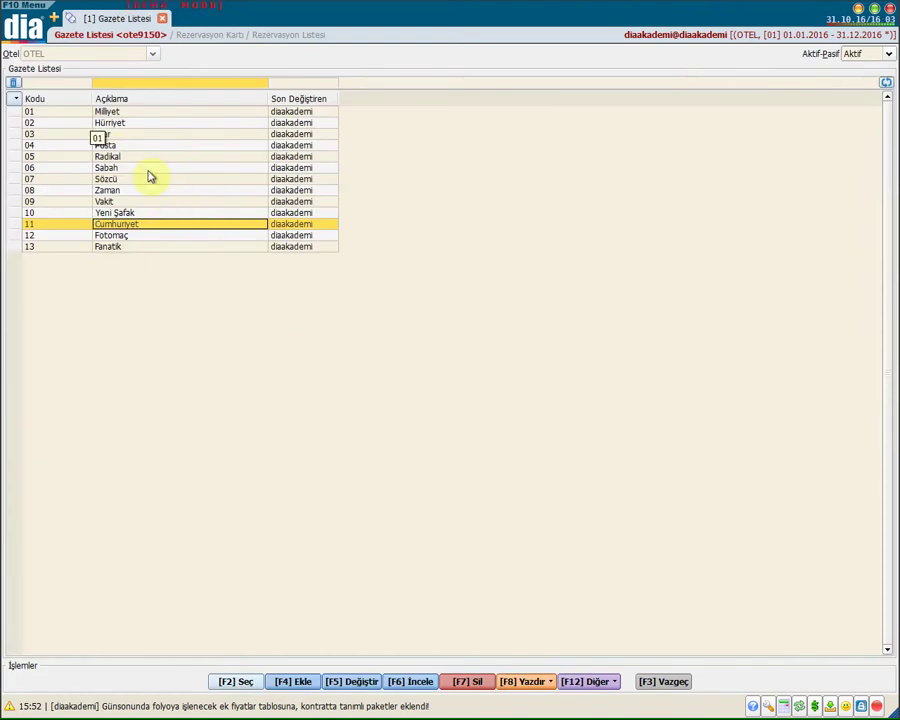
click(663, 681)
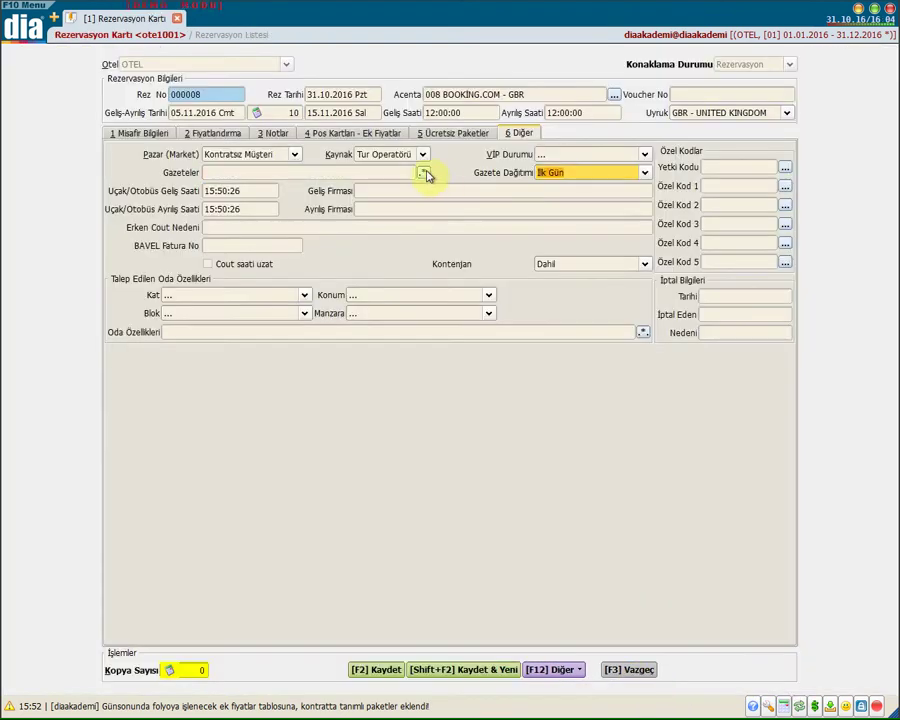
click(555, 173)
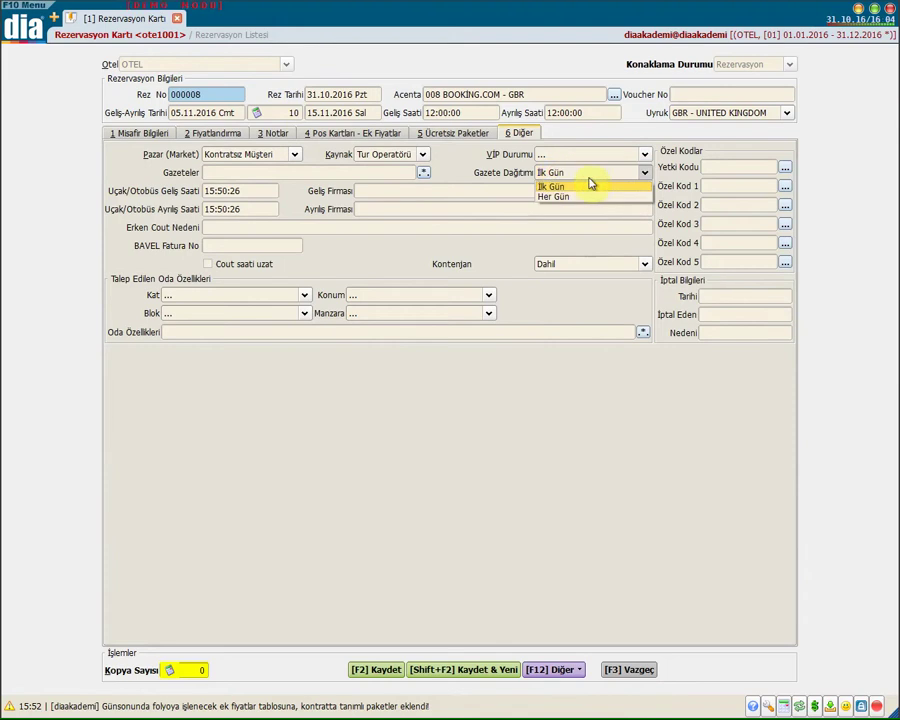
click(476, 181)
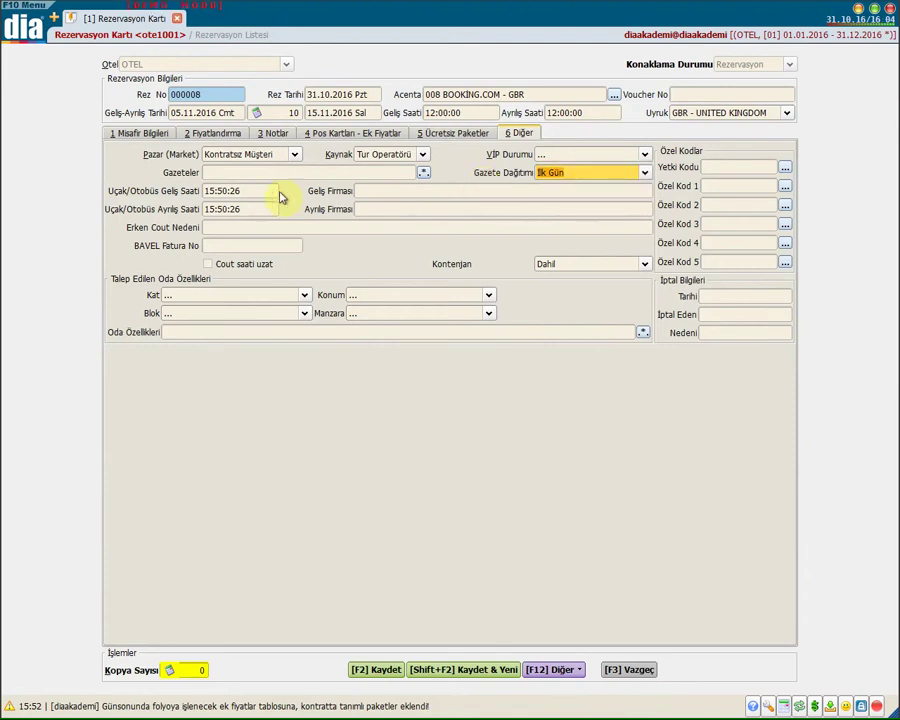
key(Tab)
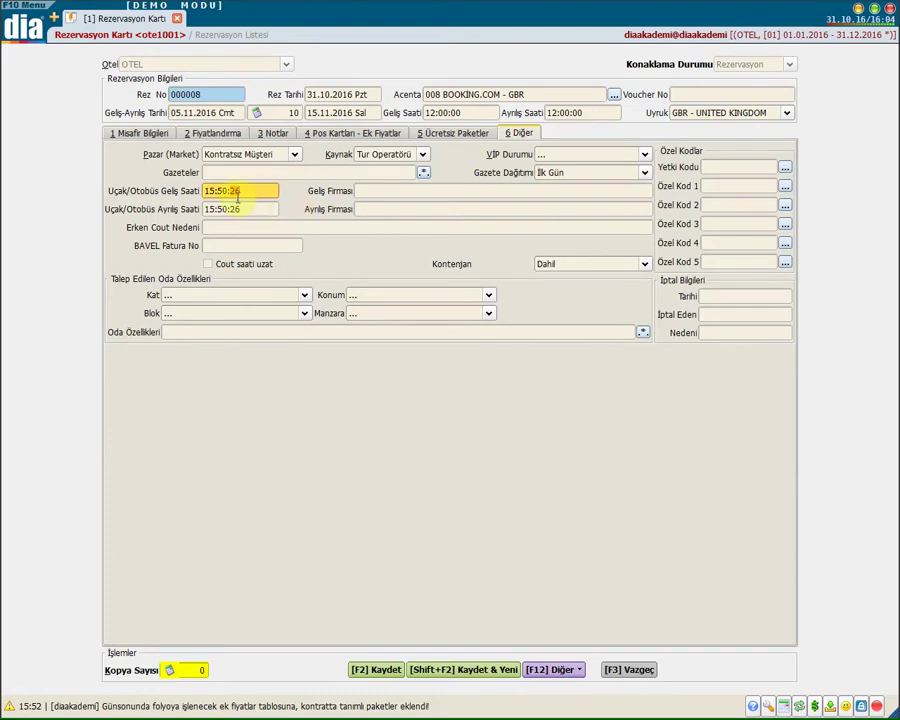
Enter THY as the arrival and departure carrier
double_click(244, 195)
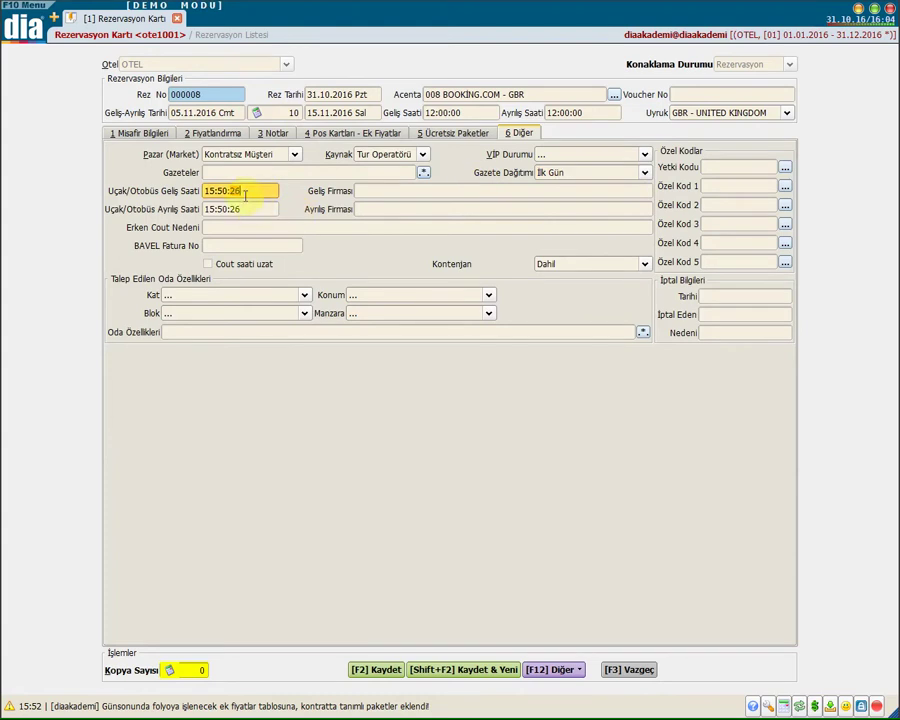
click(366, 192)
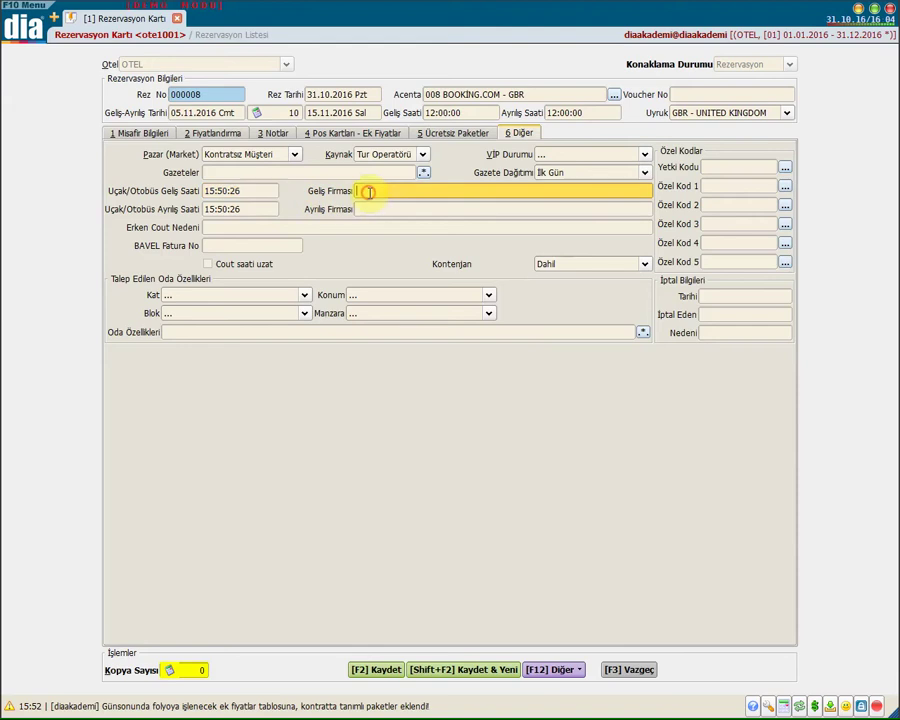
click(218, 190)
click(366, 191)
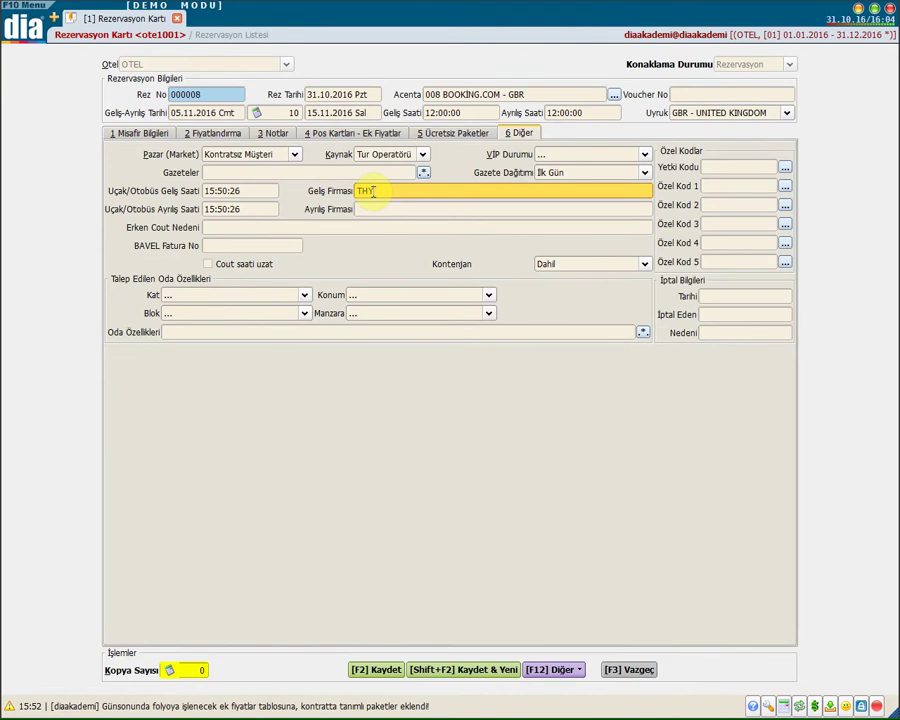
click(237, 209)
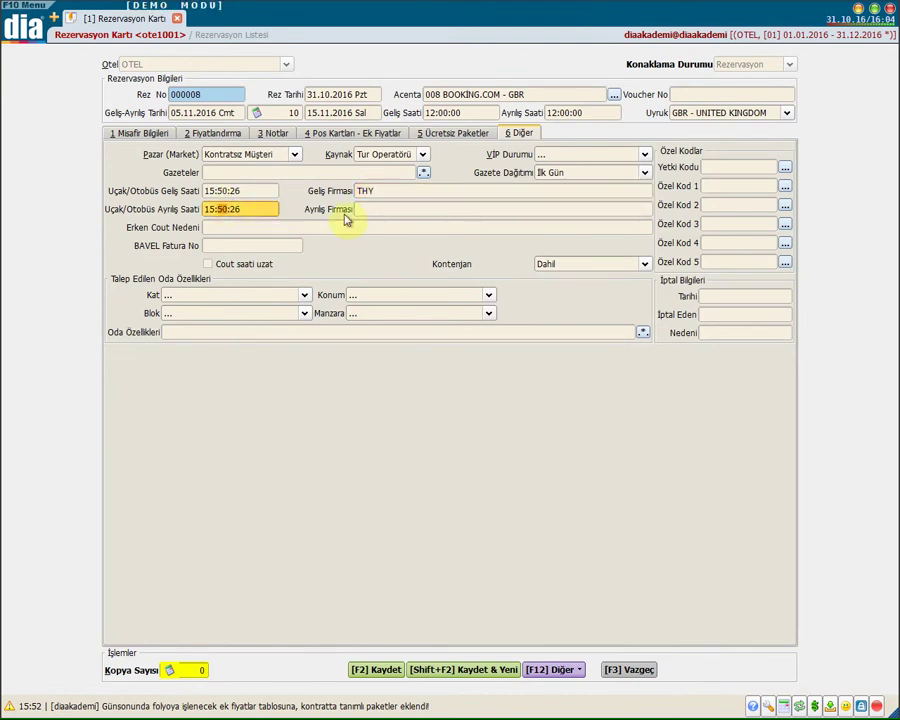
click(391, 208)
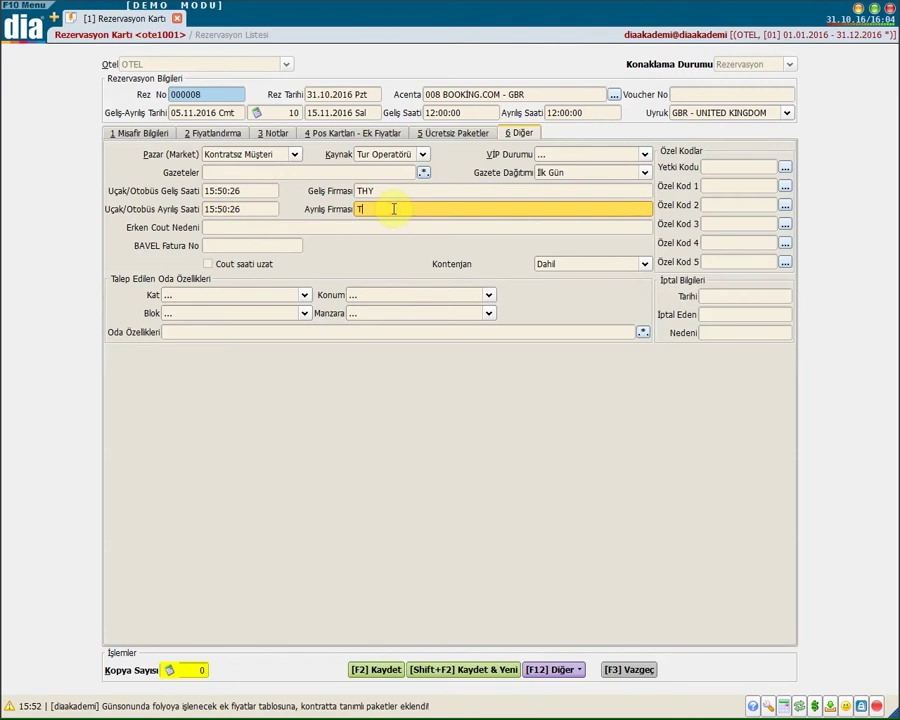
text(THY)
Tick Cout saati uzat and keep the allotment on Dahil
click(214, 227)
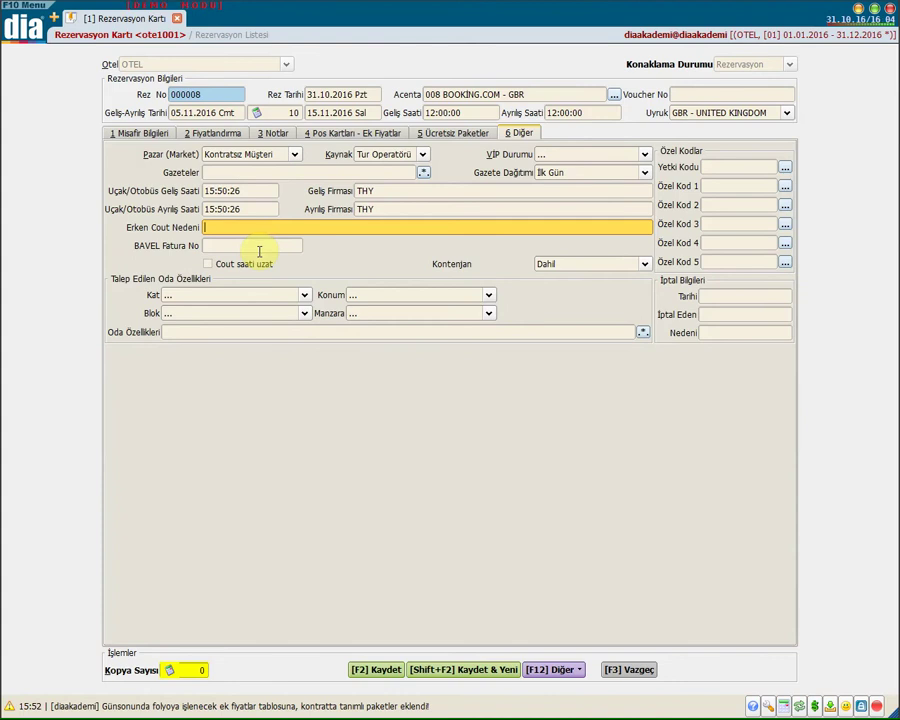
click(259, 246)
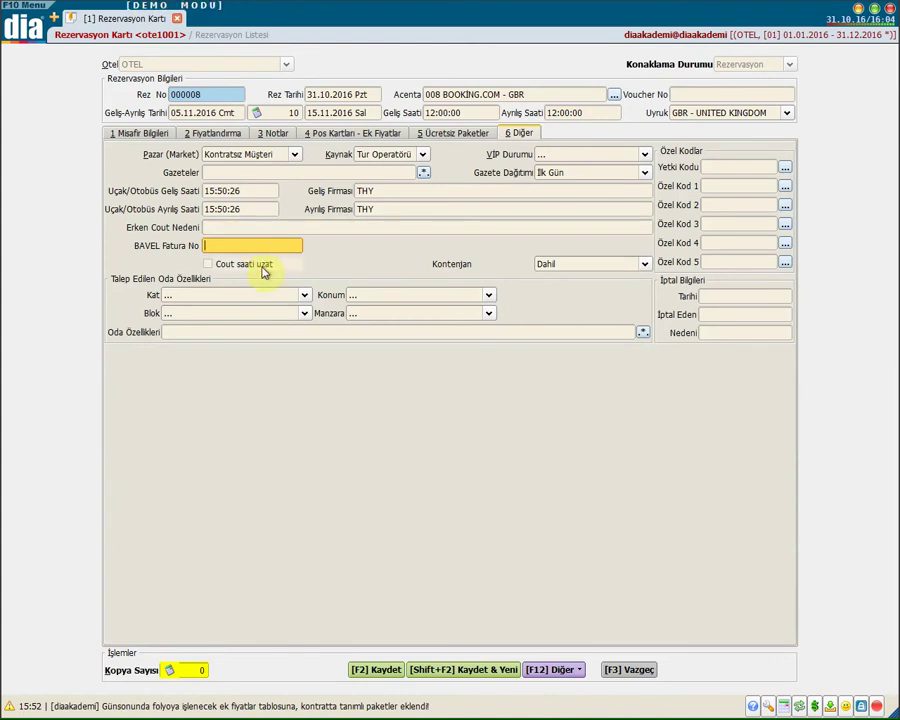
click(300, 263)
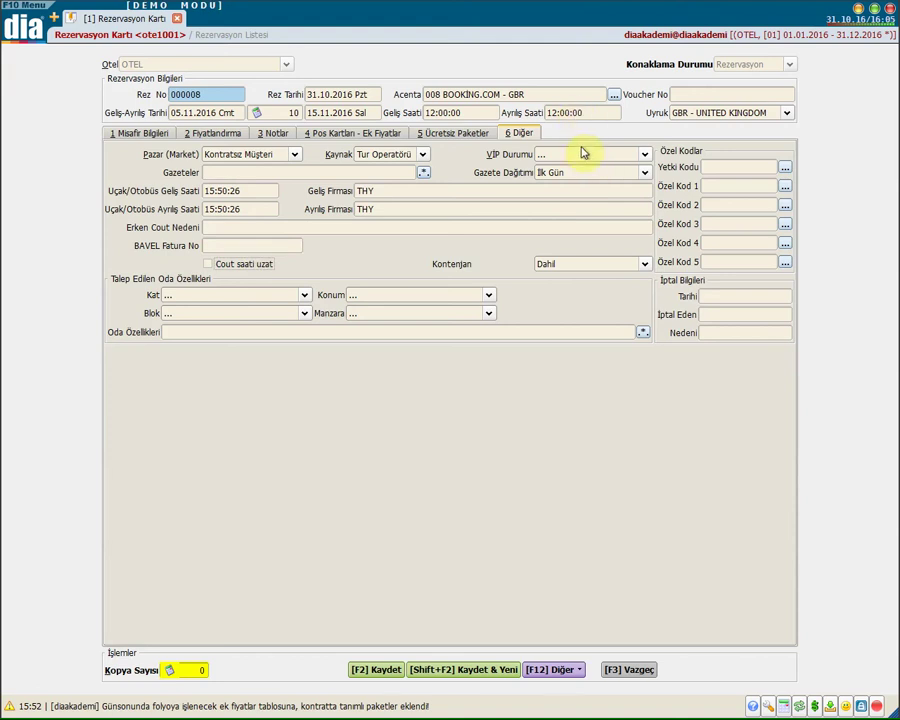
click(226, 268)
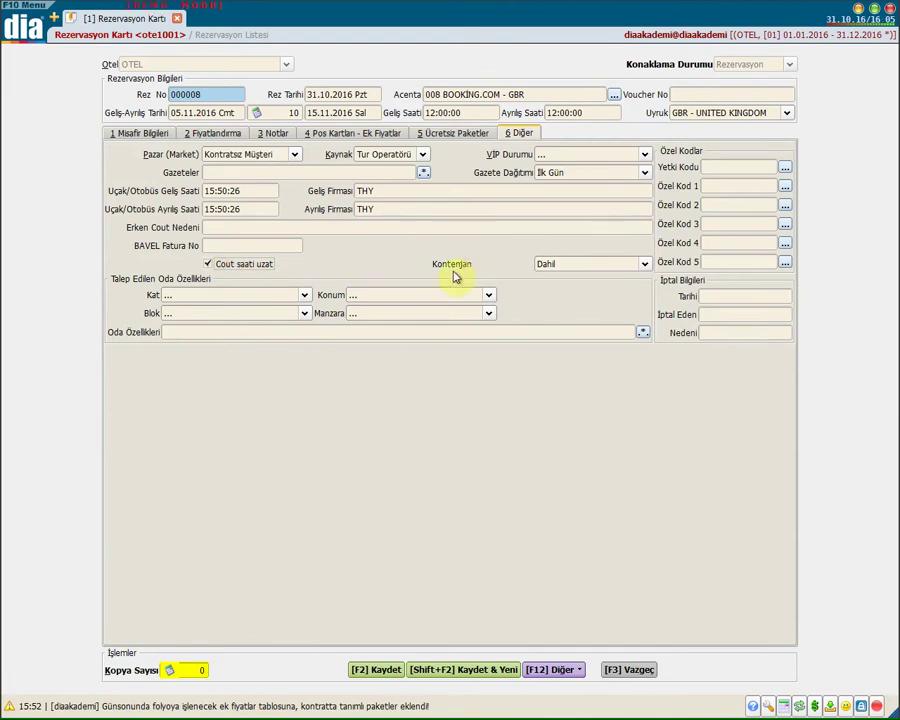
click(572, 264)
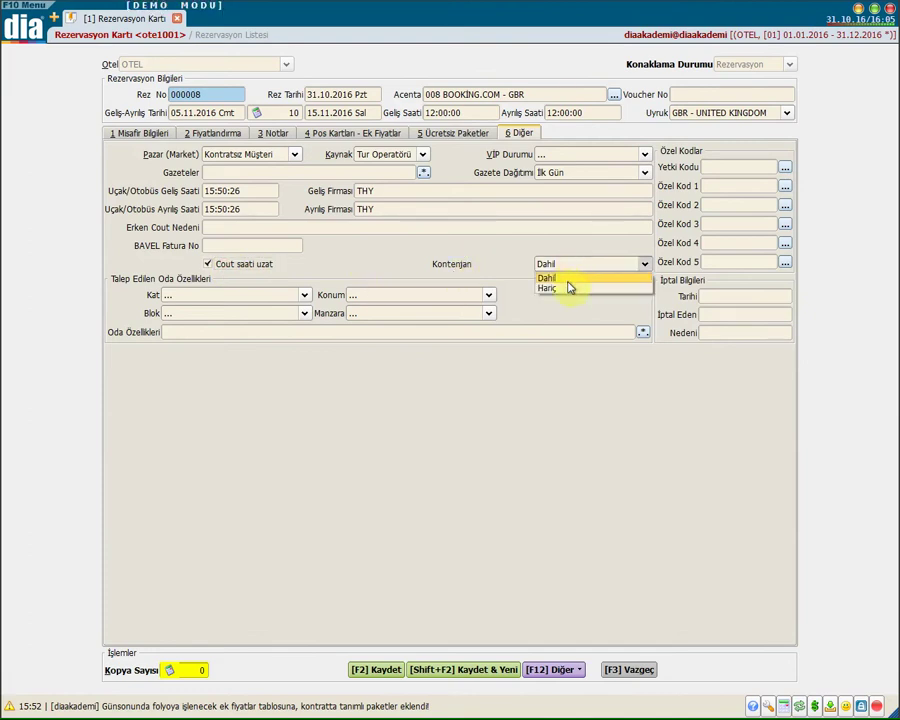
click(474, 263)
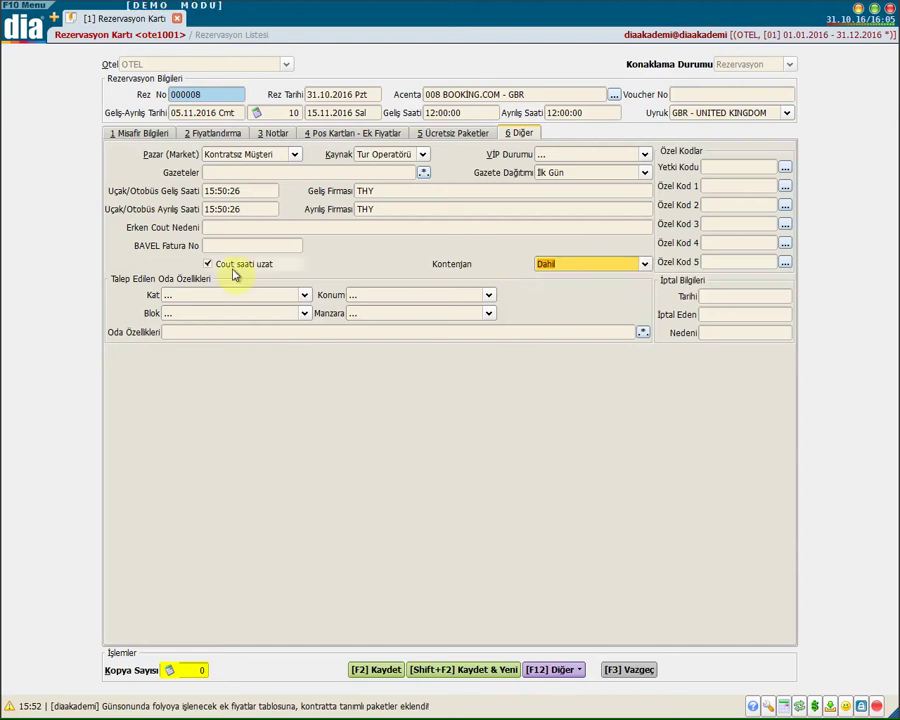
click(204, 295)
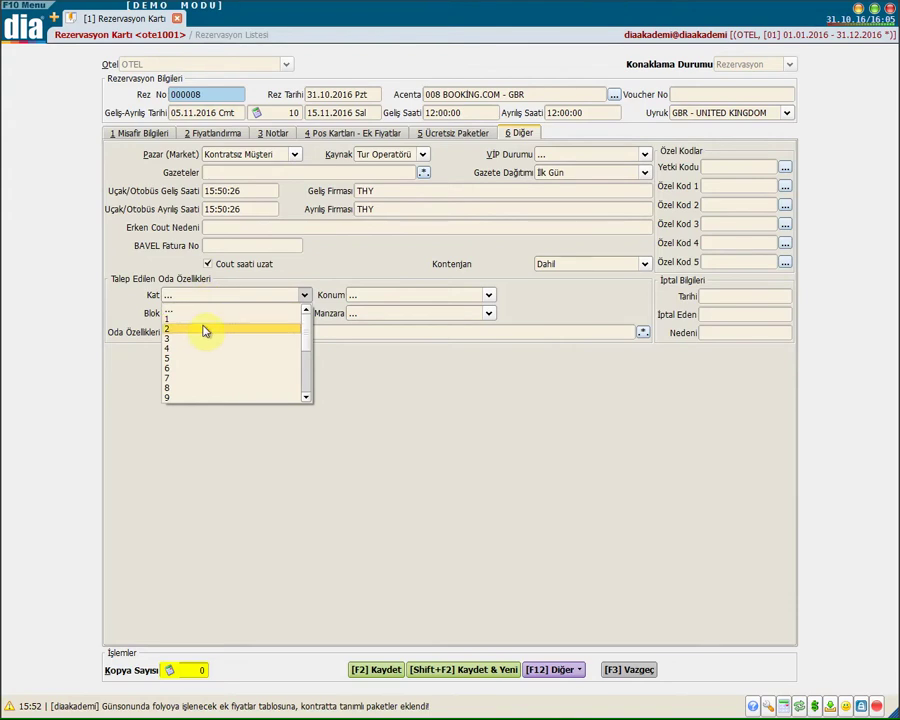
Request a floor 2, 2.Blok, Ön, Deniz-view room with WC, Duş, Klima, Küvet and Mini Bar
click(204, 330)
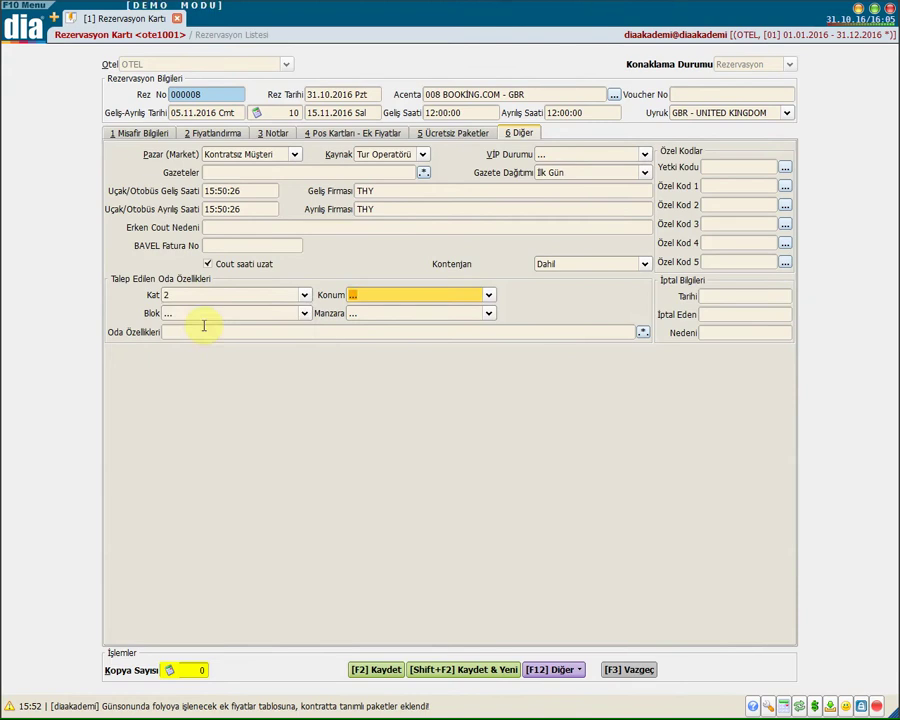
click(370, 296)
click(362, 314)
click(255, 319)
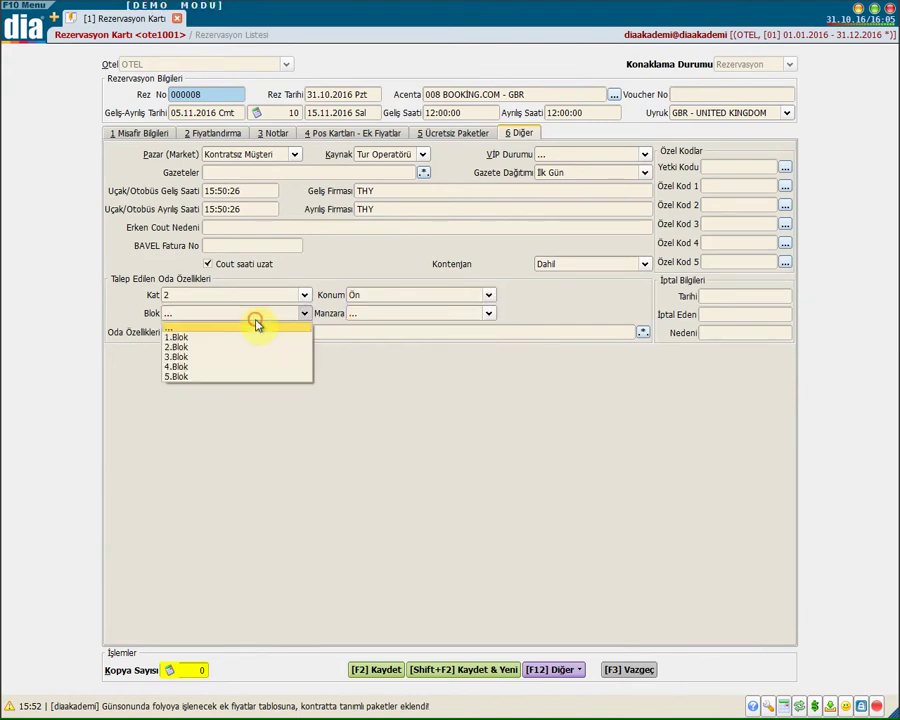
click(237, 357)
click(354, 313)
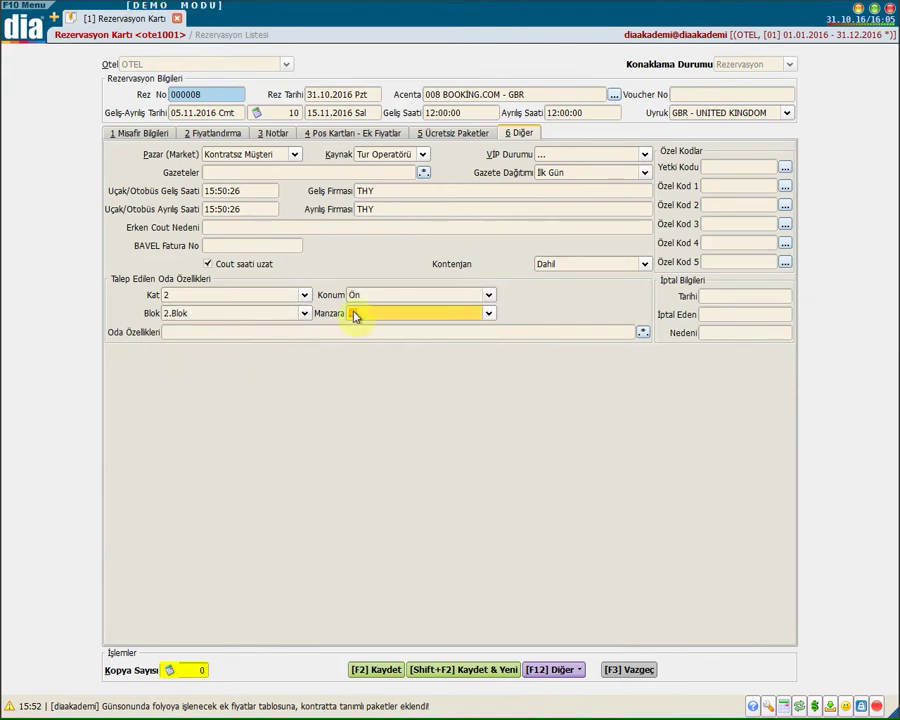
click(643, 333)
key(space)
key(F2)
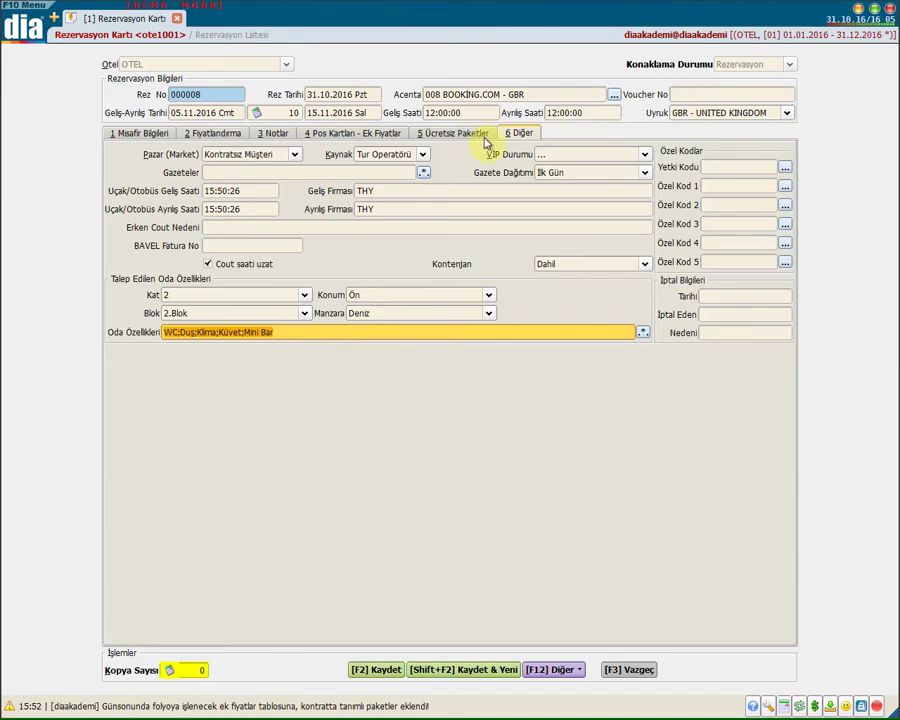
Look over the special code, authorization and cancellation fields, then bring up the [F12] Diğer menu
click(709, 186)
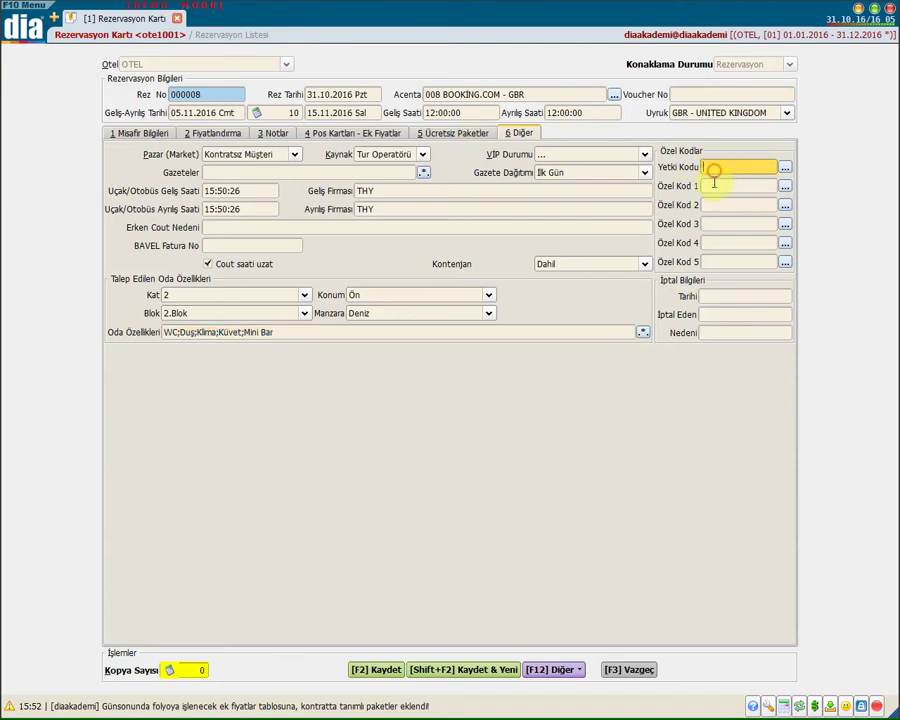
click(708, 261)
click(739, 166)
click(733, 292)
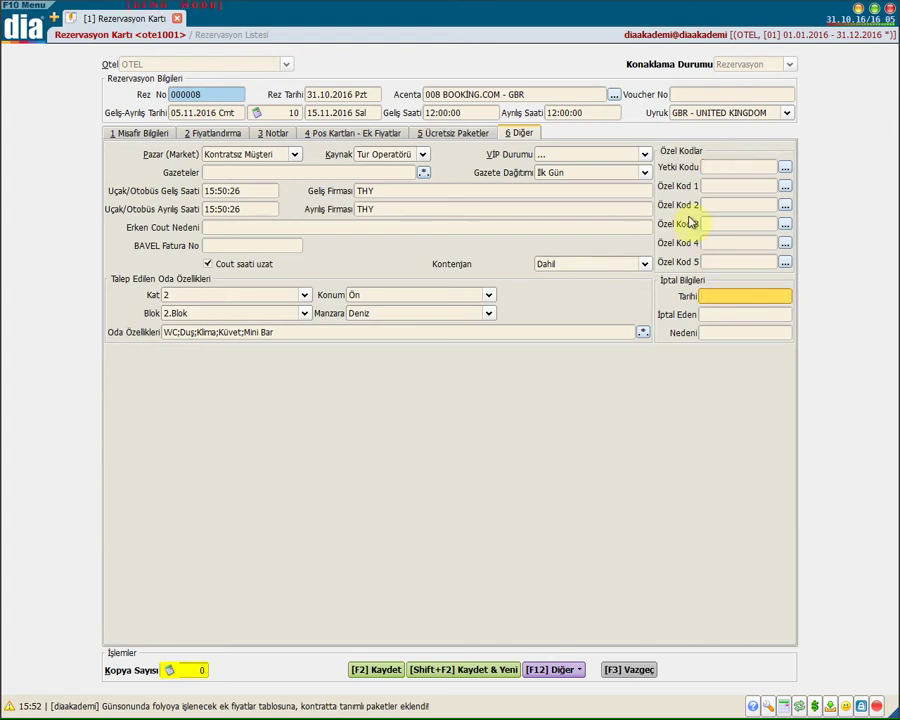
click(712, 292)
click(727, 313)
click(729, 331)
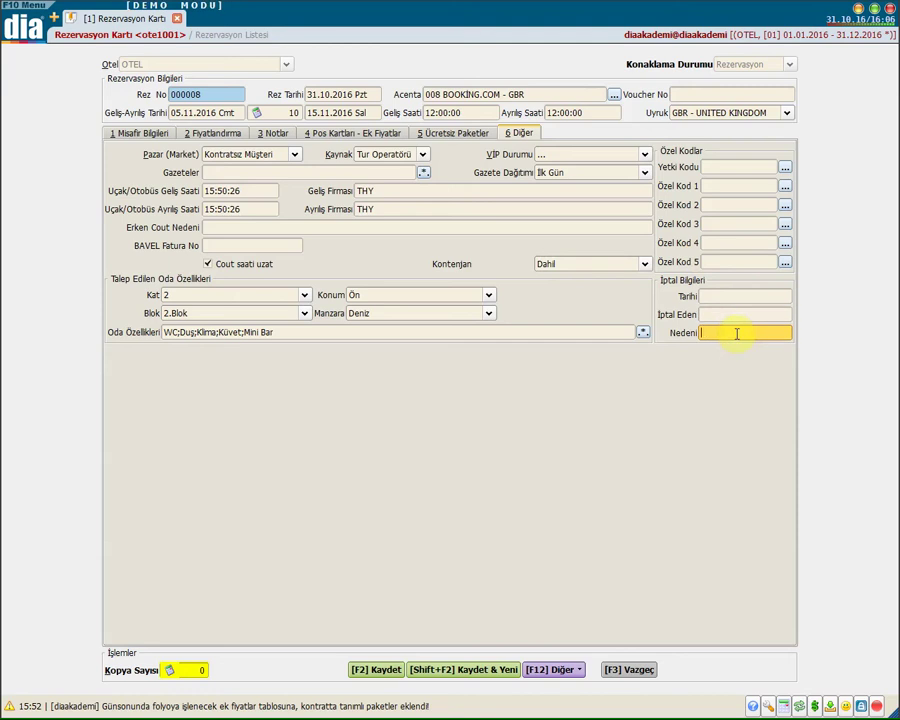
click(560, 670)
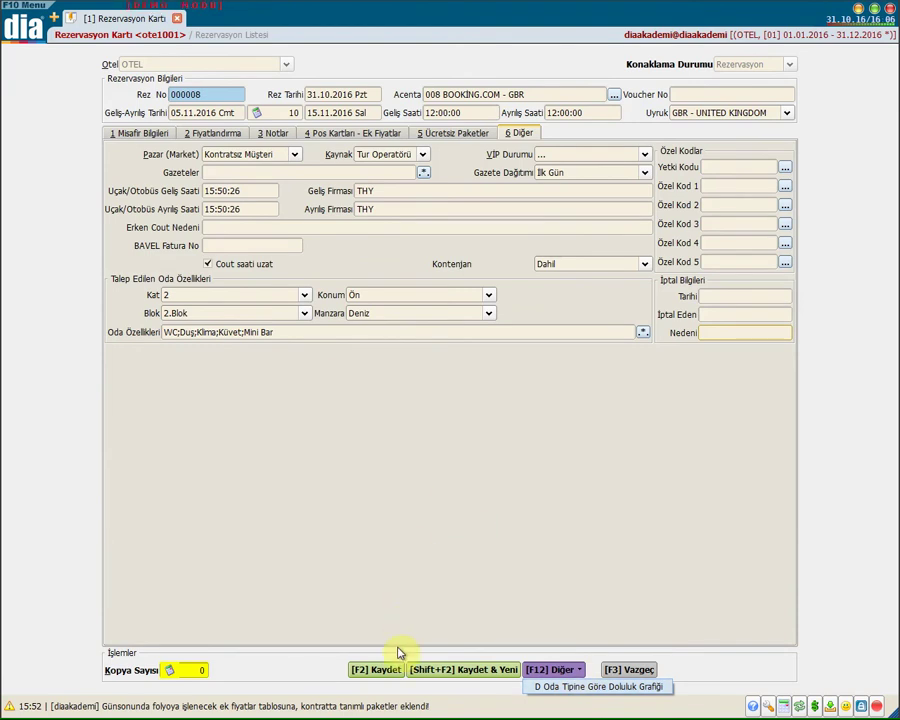
Save the reservation with F2 Kaydet, select it in the list, and show the [F4] Ekle choices
click(376, 668)
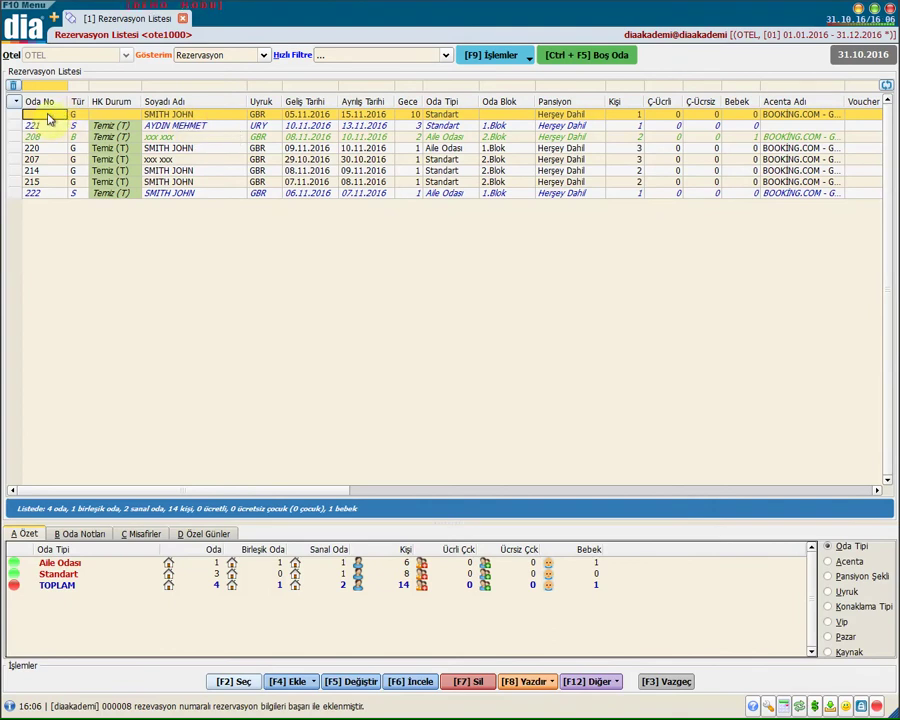
click(95, 119)
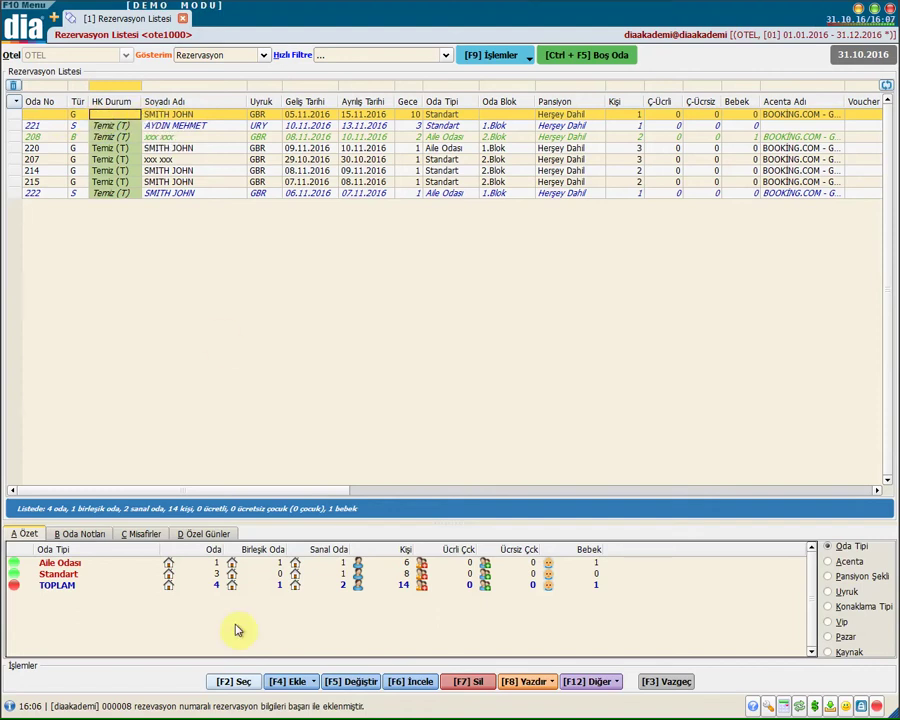
click(293, 686)
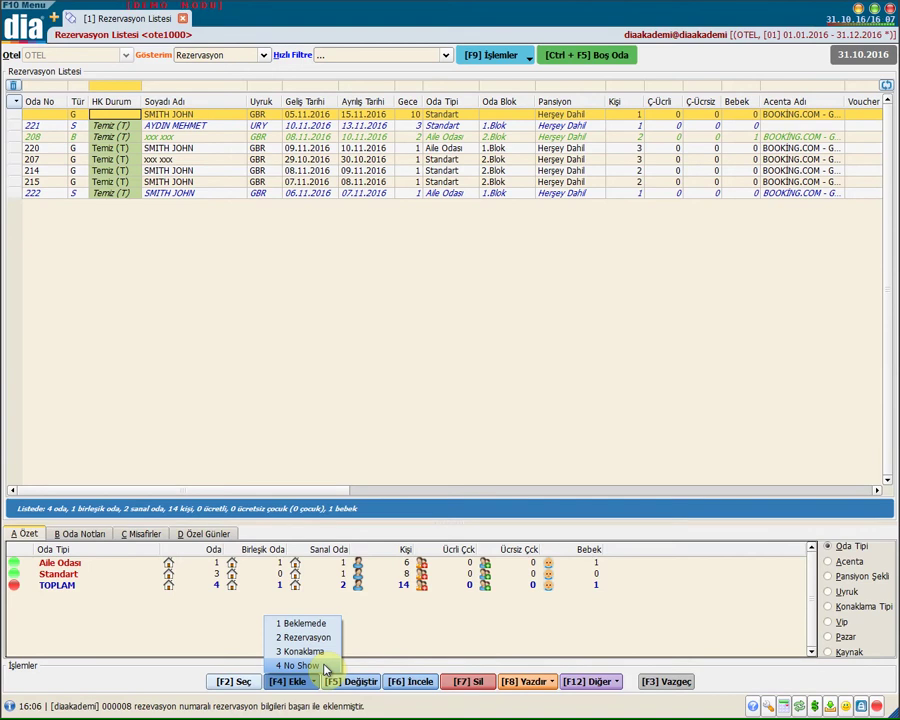
click(325, 666)
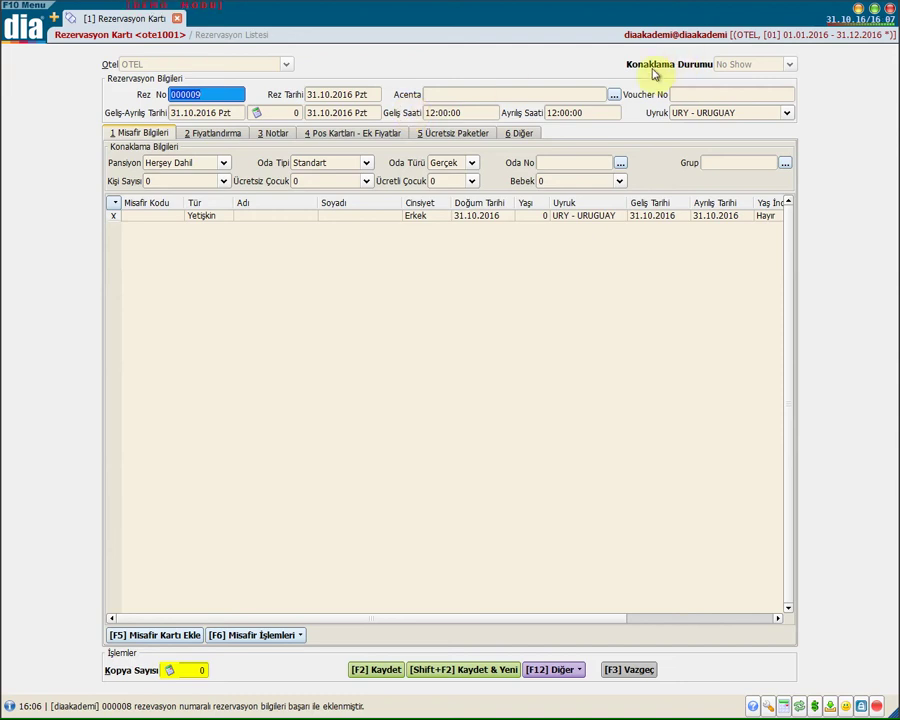
click(650, 669)
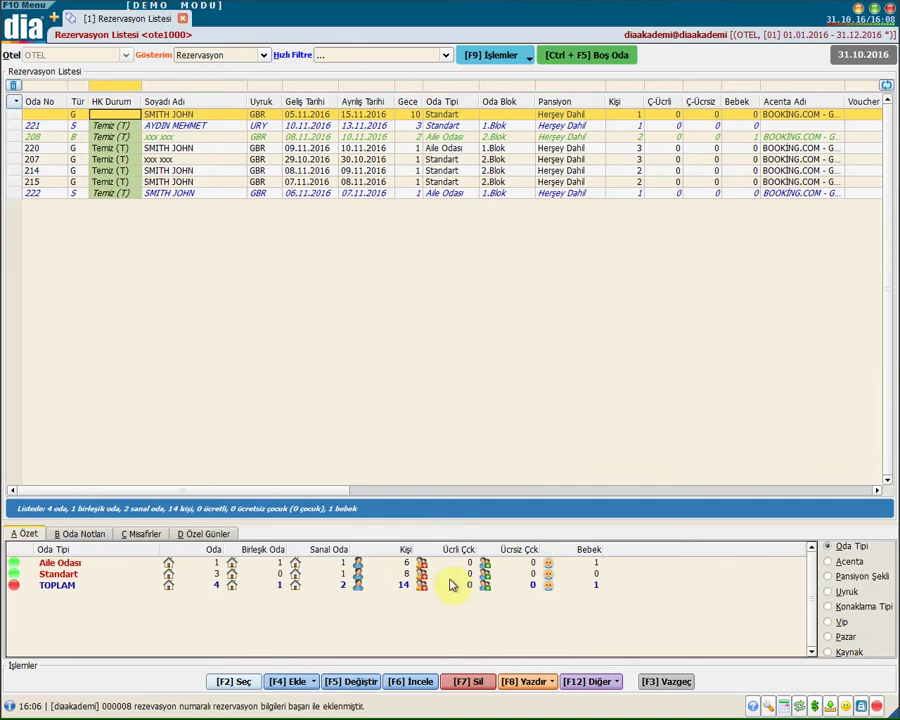
click(90, 535)
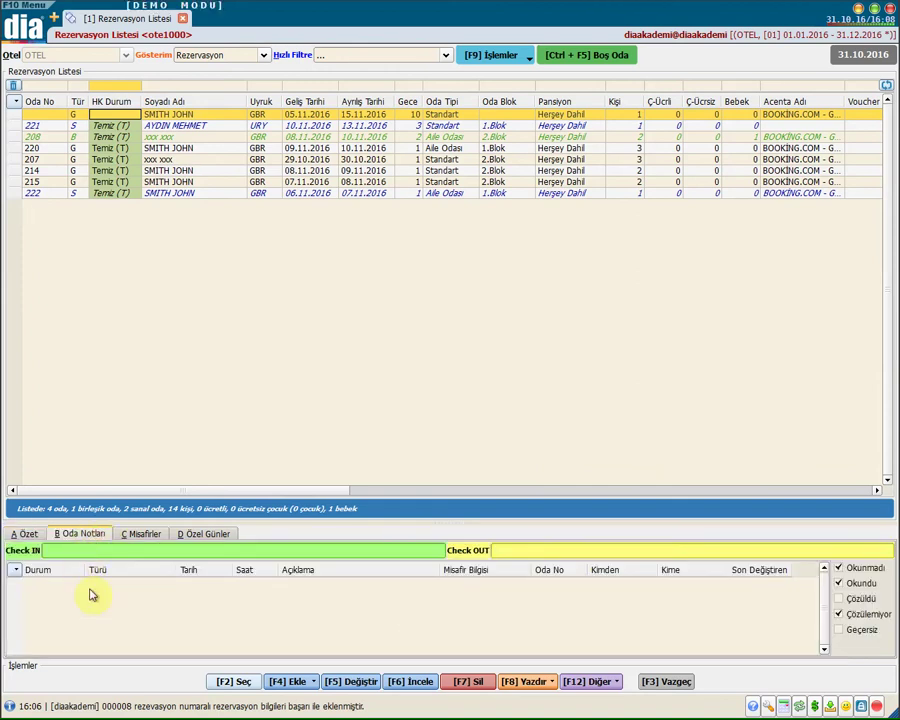
click(176, 116)
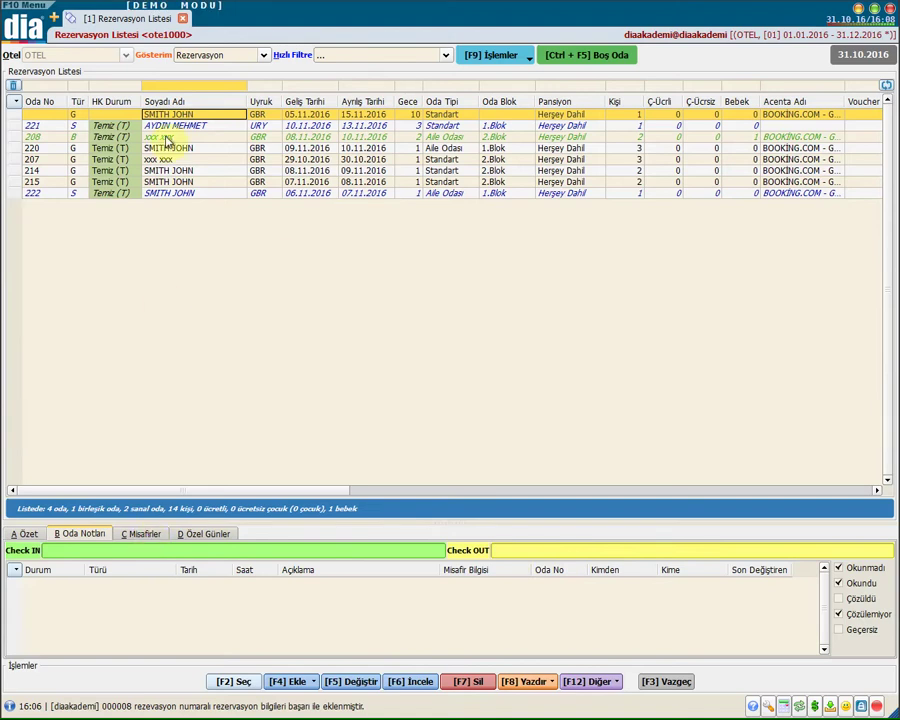
click(141, 537)
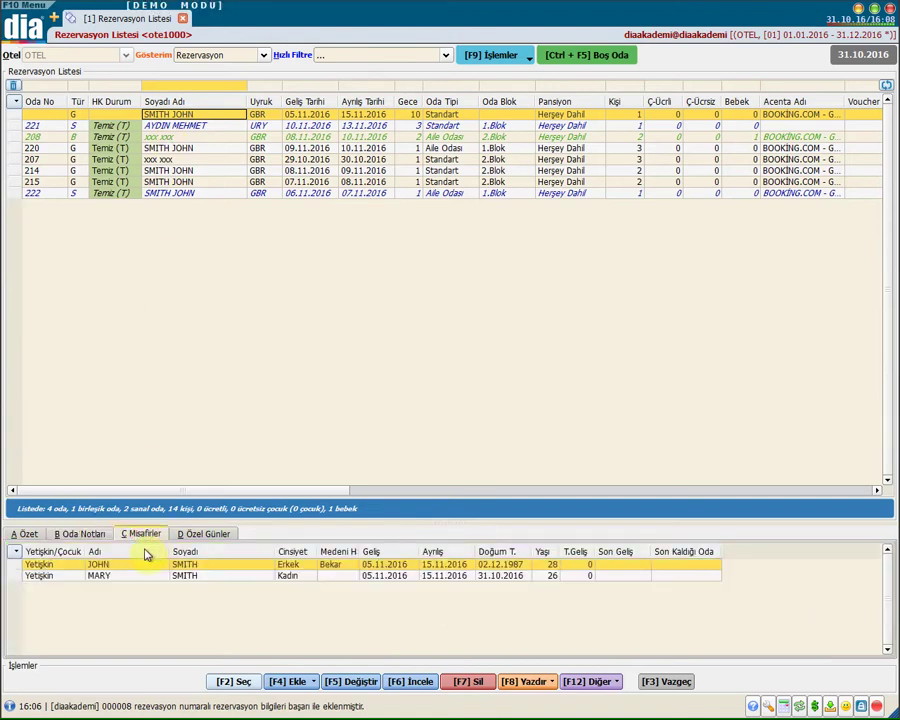
click(100, 578)
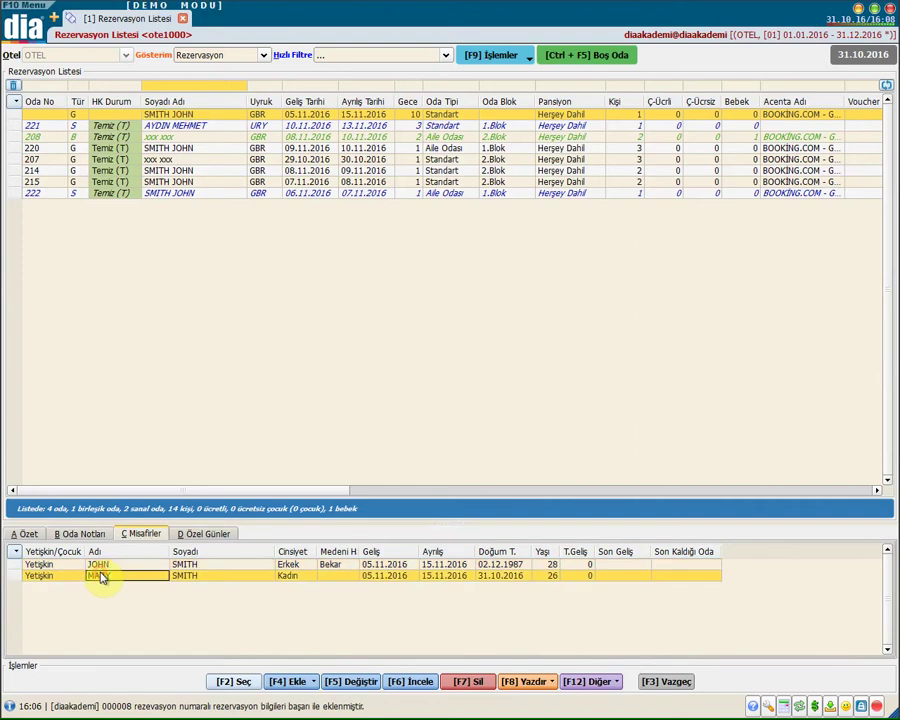
click(218, 566)
click(216, 576)
click(203, 533)
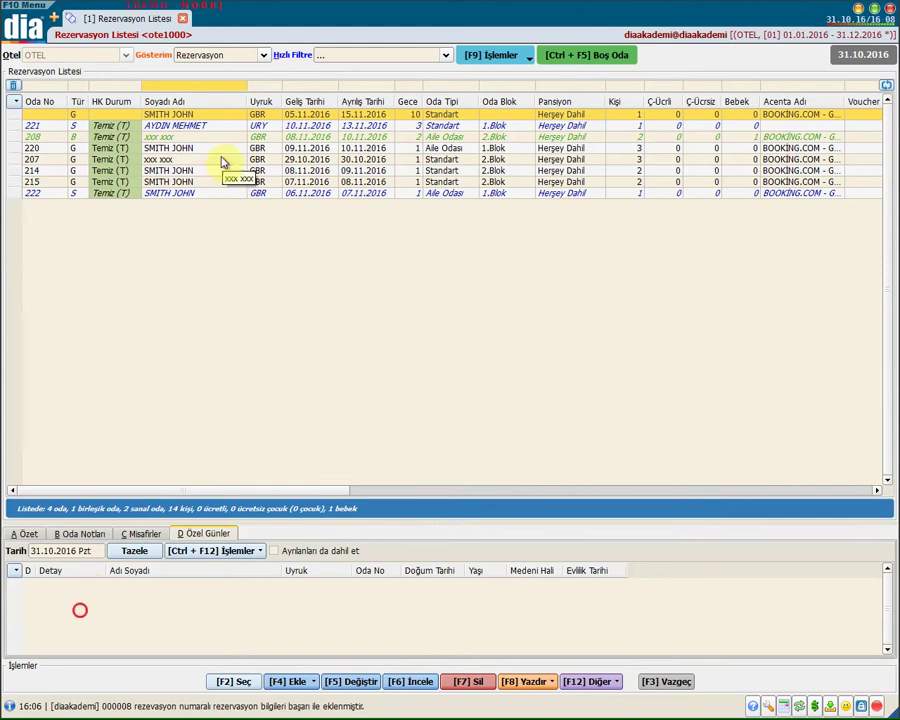
click(25, 533)
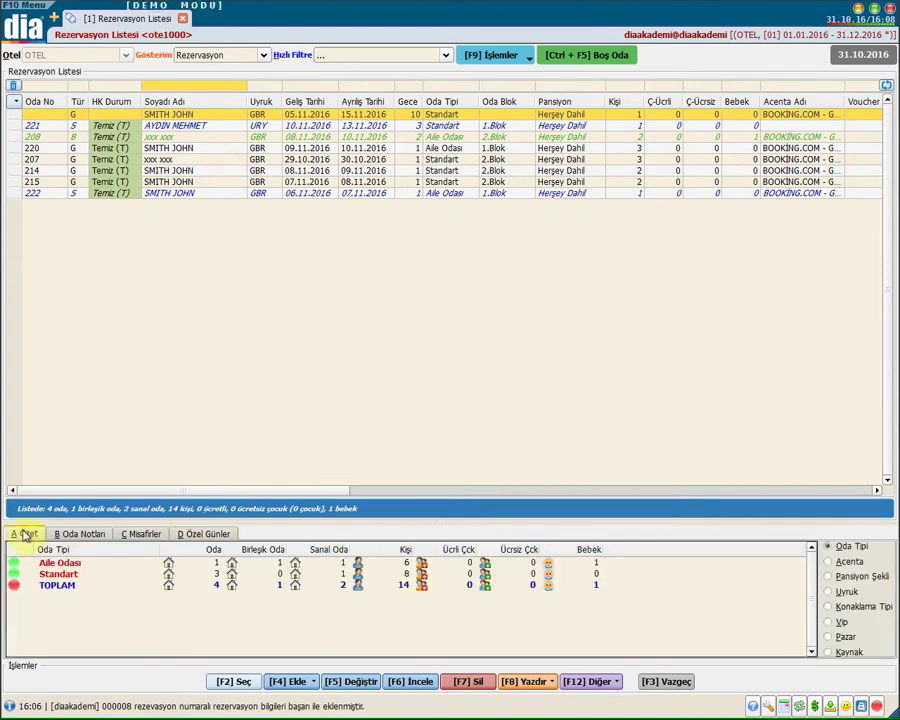
click(852, 563)
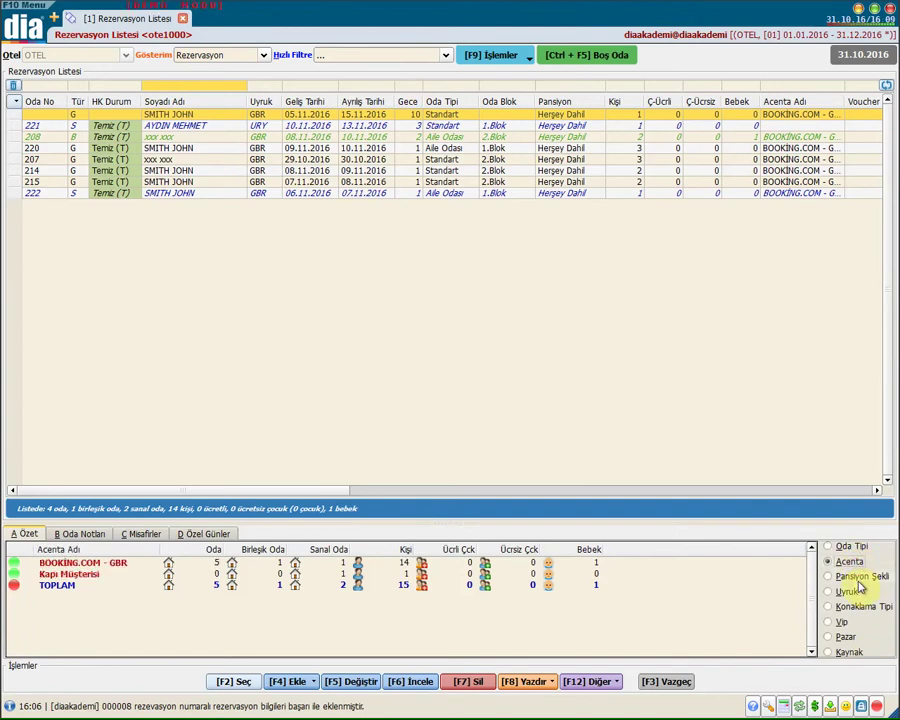
click(857, 580)
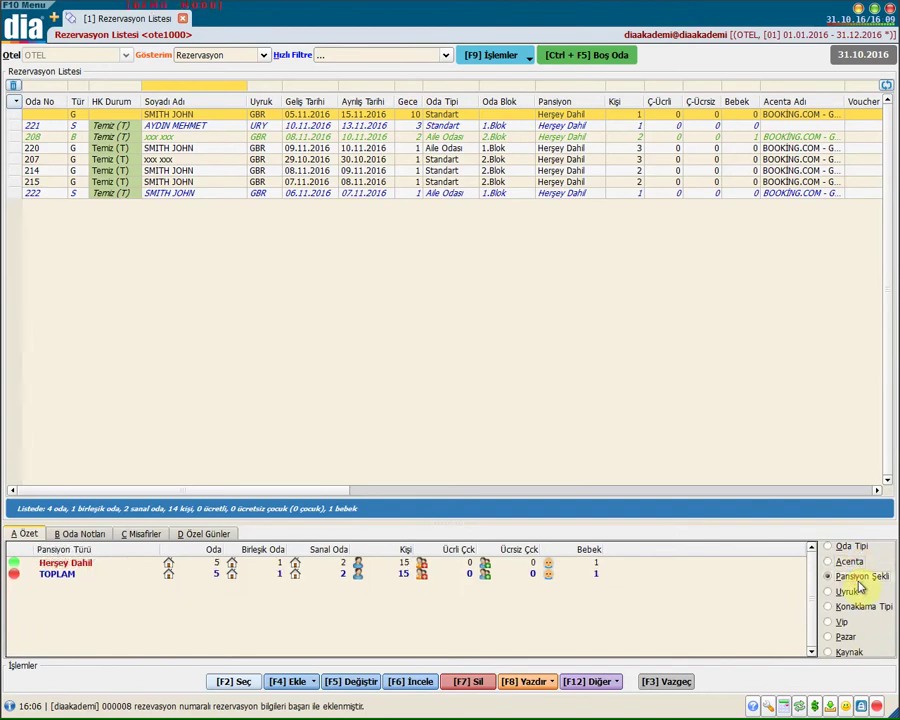
click(852, 591)
click(854, 607)
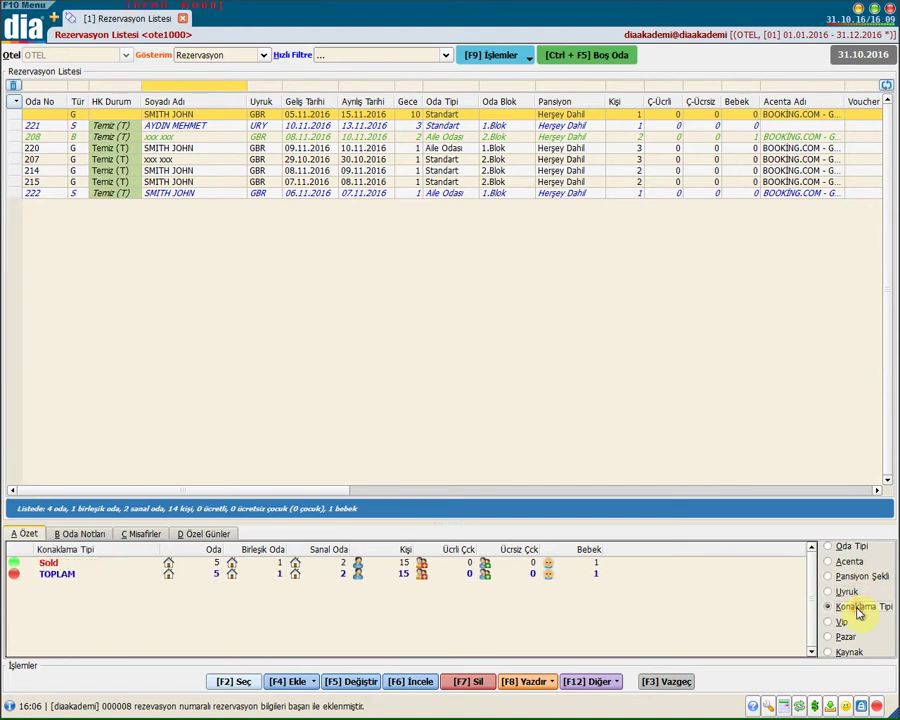
click(842, 623)
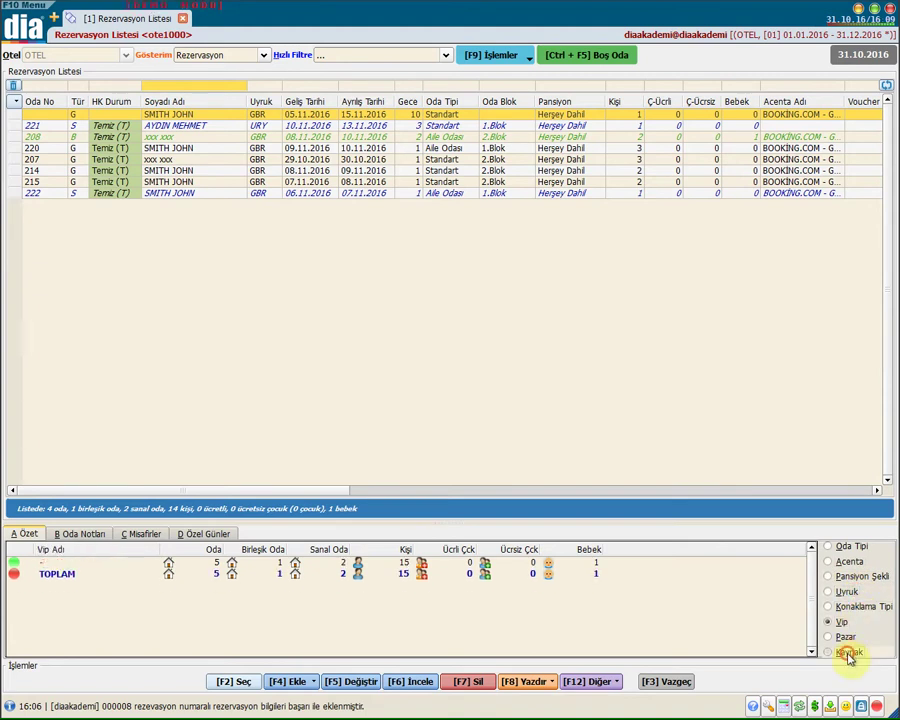
click(848, 652)
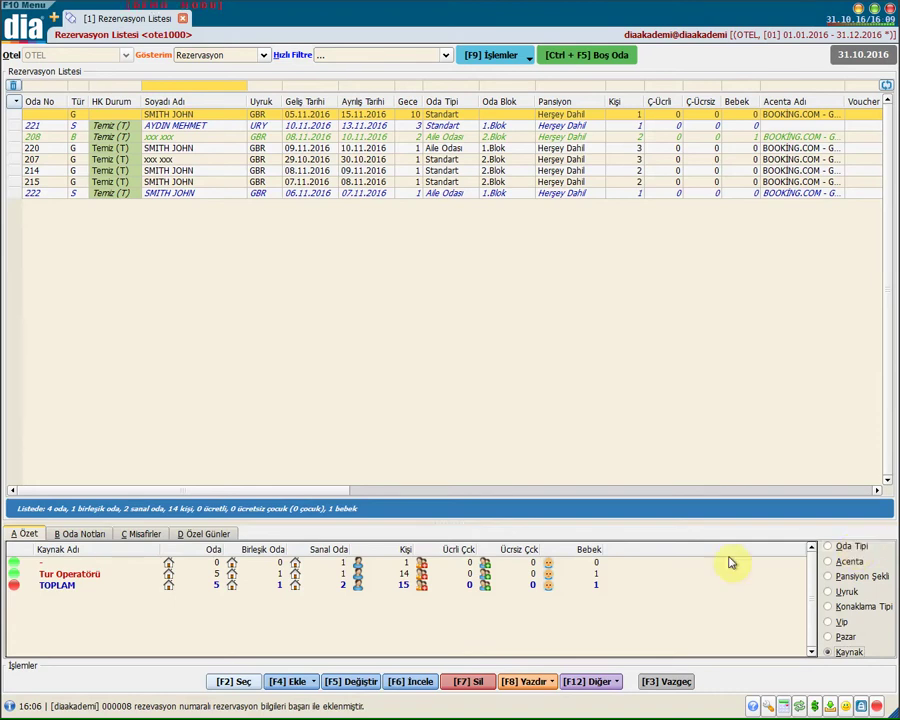
click(840, 547)
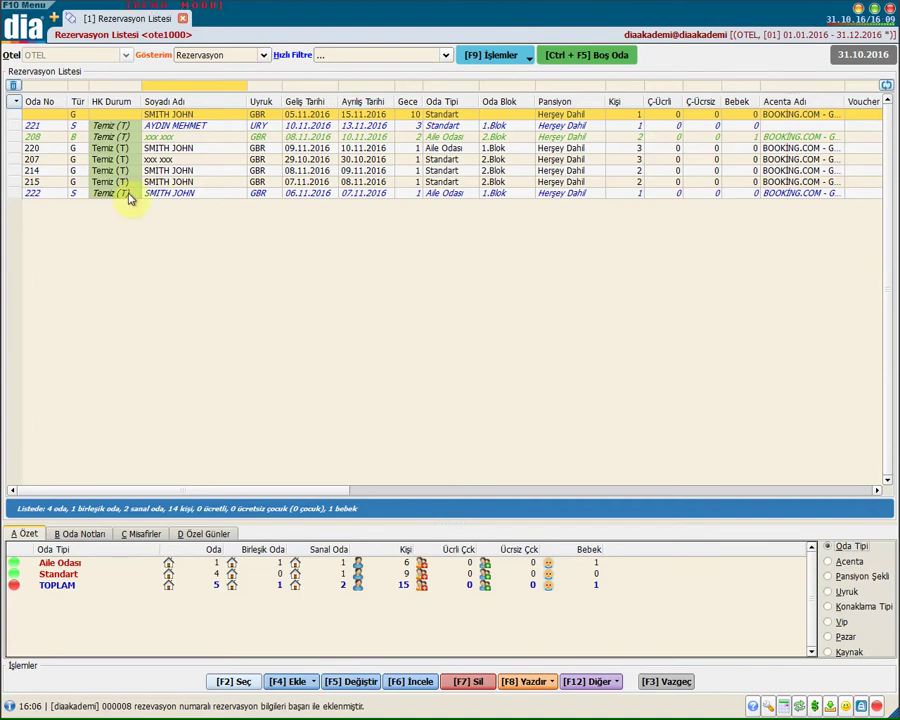
click(197, 58)
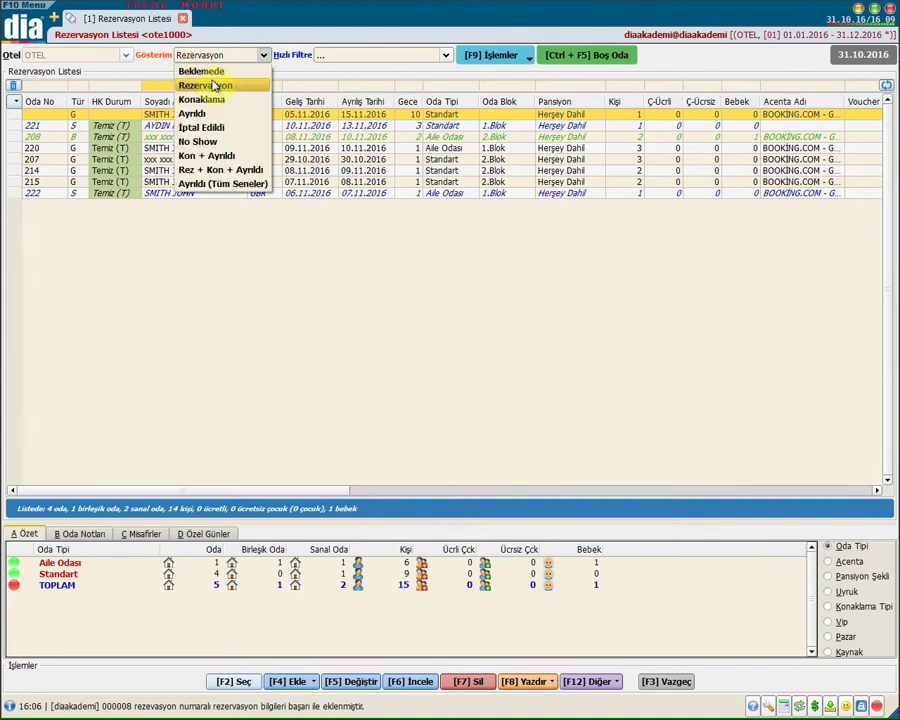
click(203, 71)
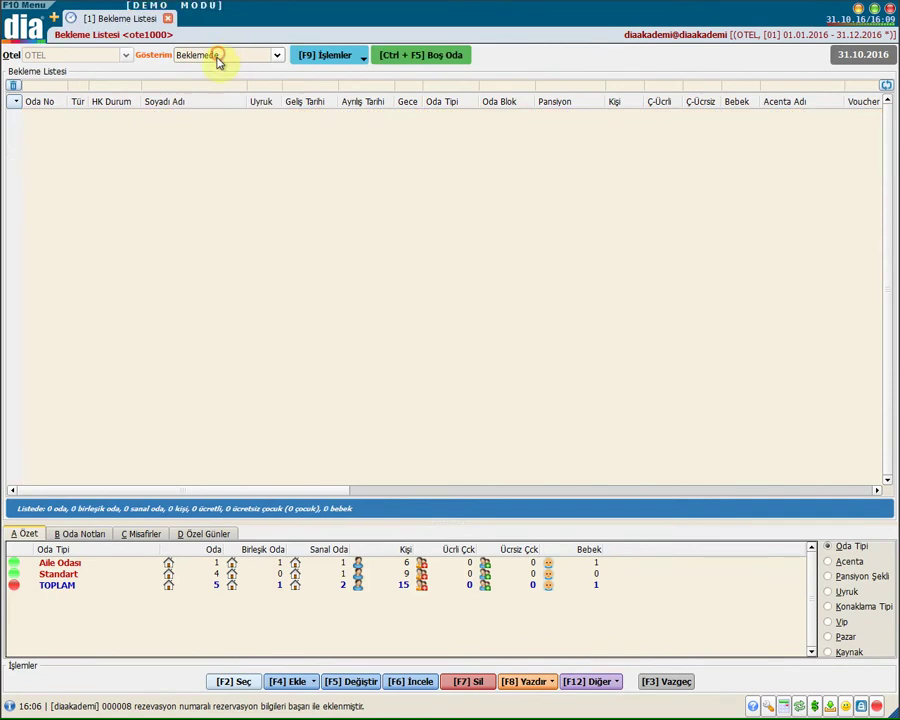
click(215, 58)
click(220, 99)
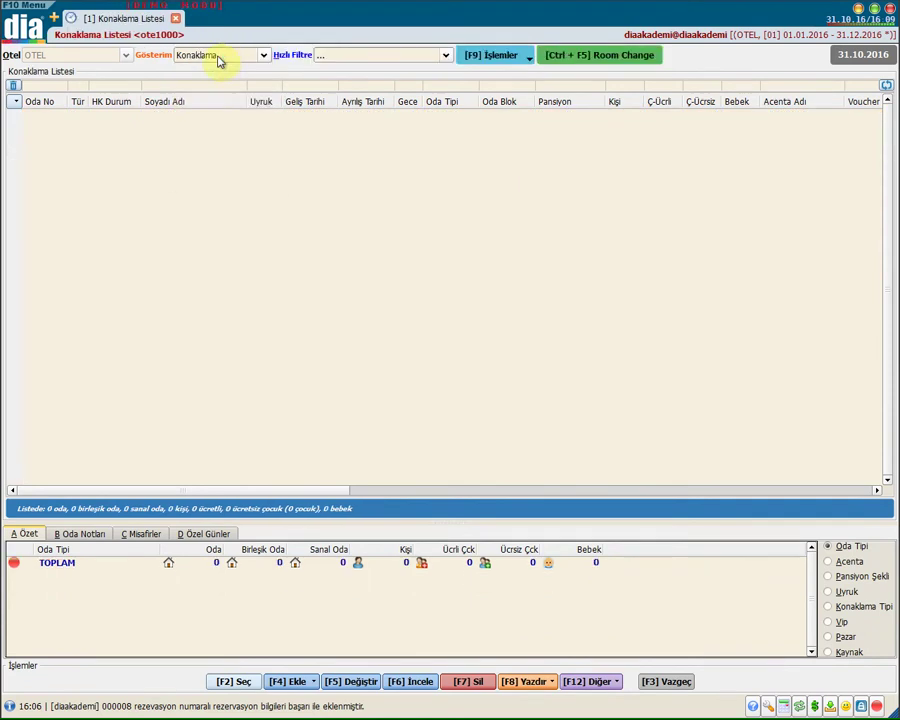
click(220, 57)
click(201, 128)
click(221, 55)
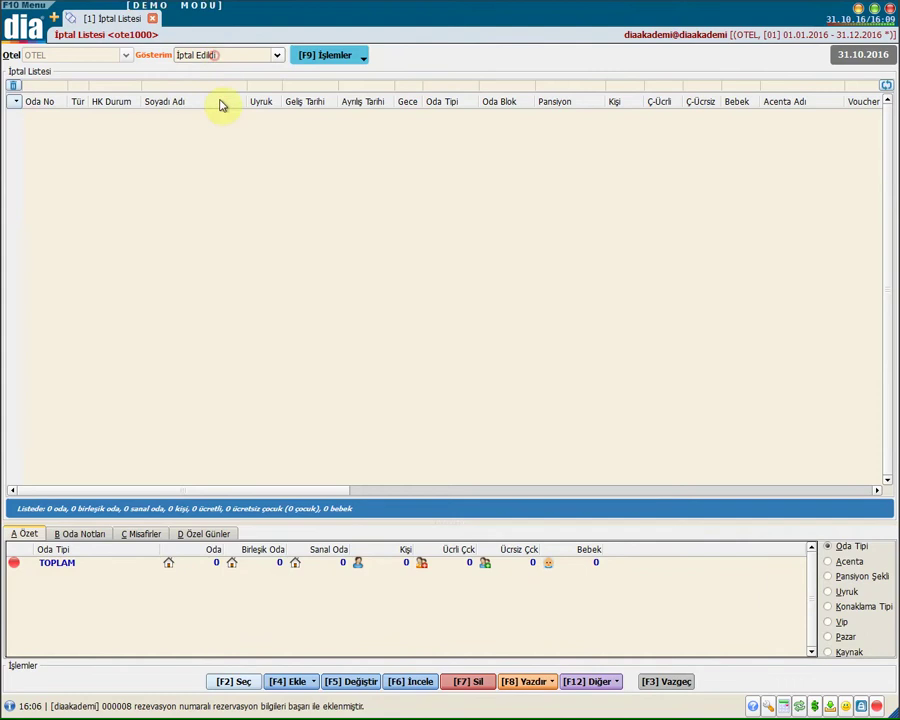
click(222, 142)
click(220, 57)
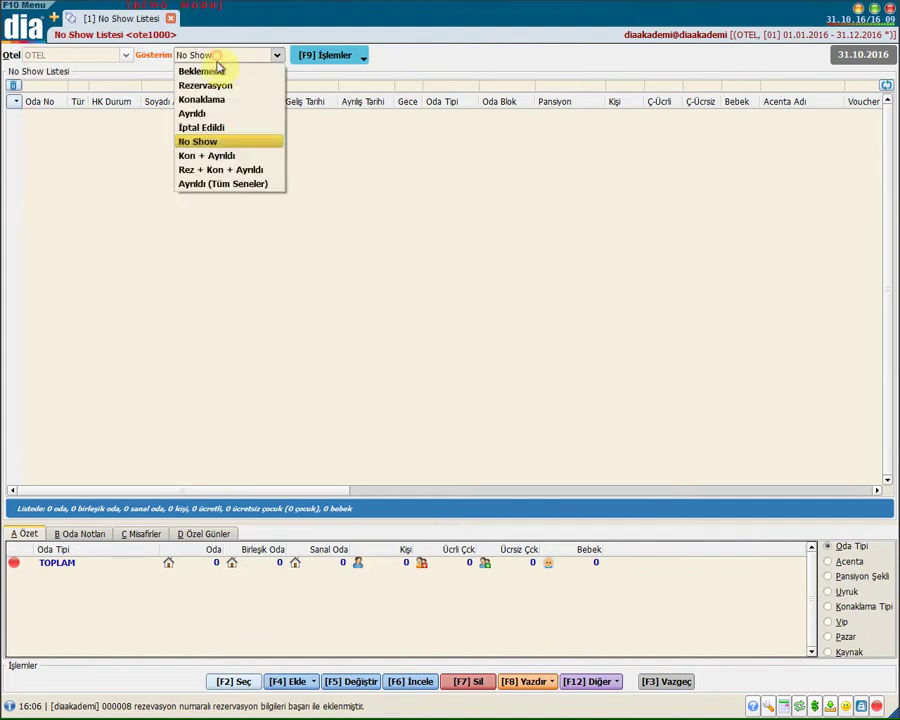
click(230, 157)
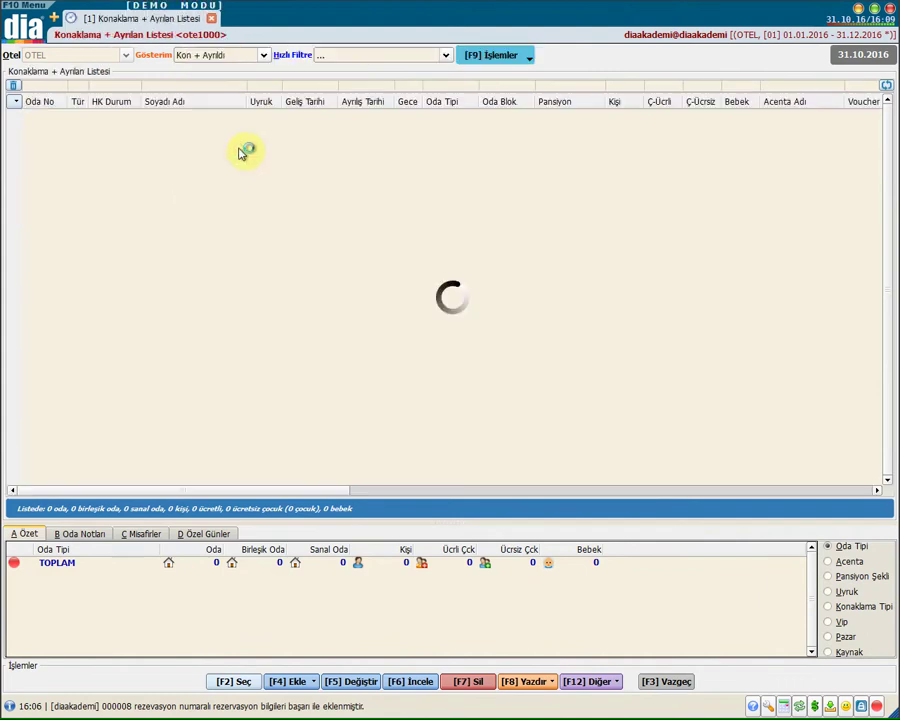
click(220, 55)
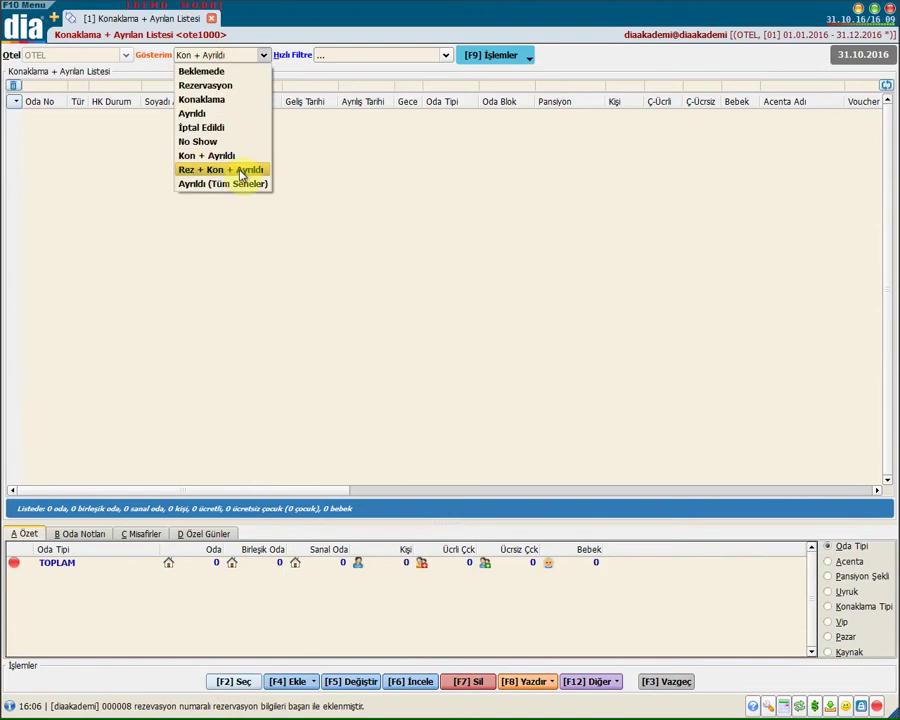
click(245, 171)
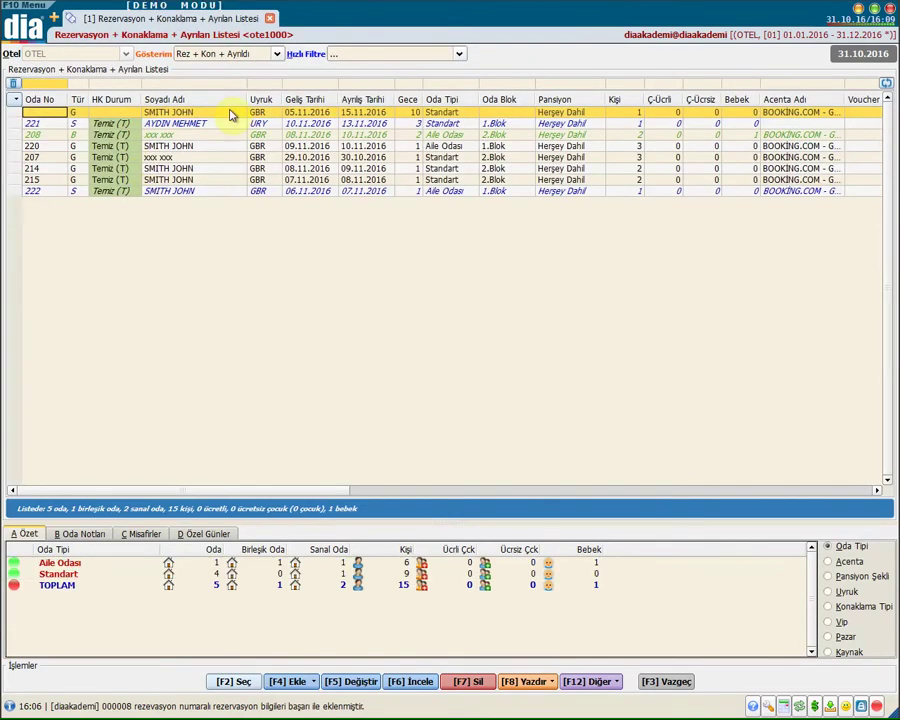
click(218, 55)
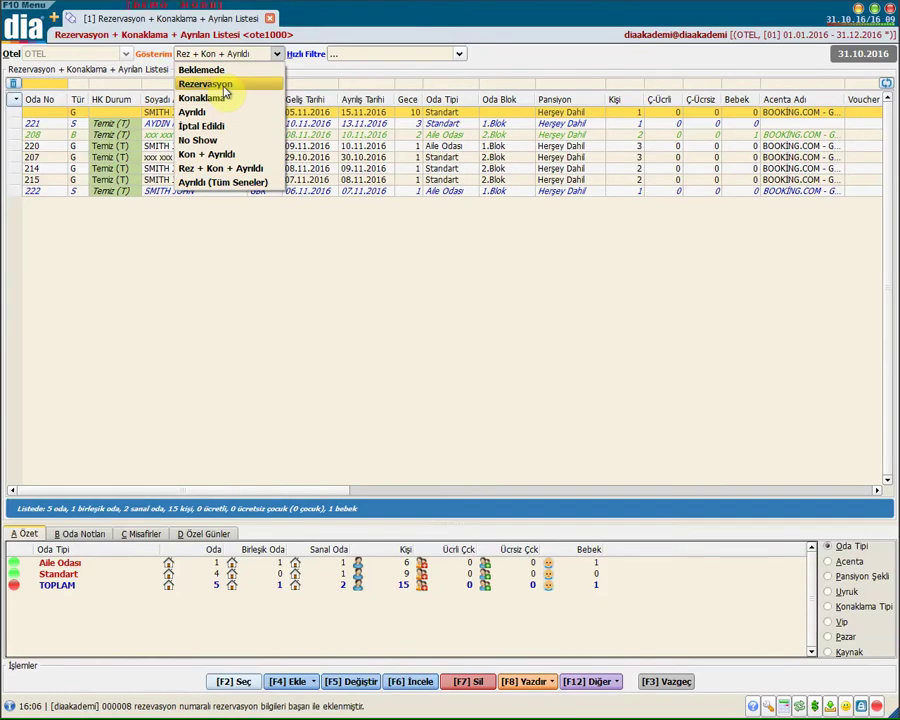
click(225, 86)
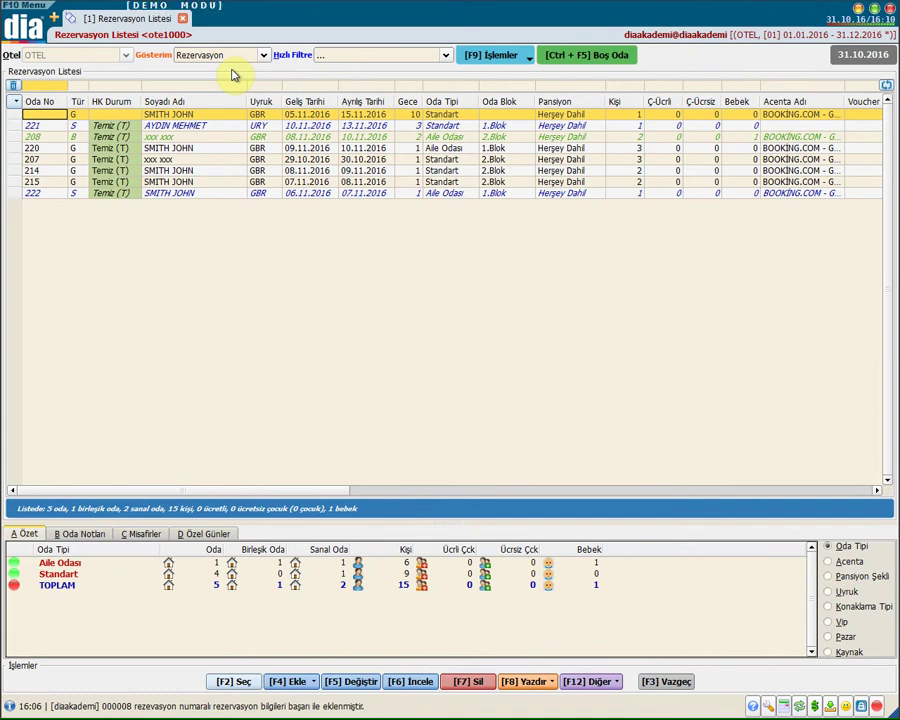
Dismiss the Hızlı Filtre options unused and bring up the [F9] İşlemler menu
click(356, 57)
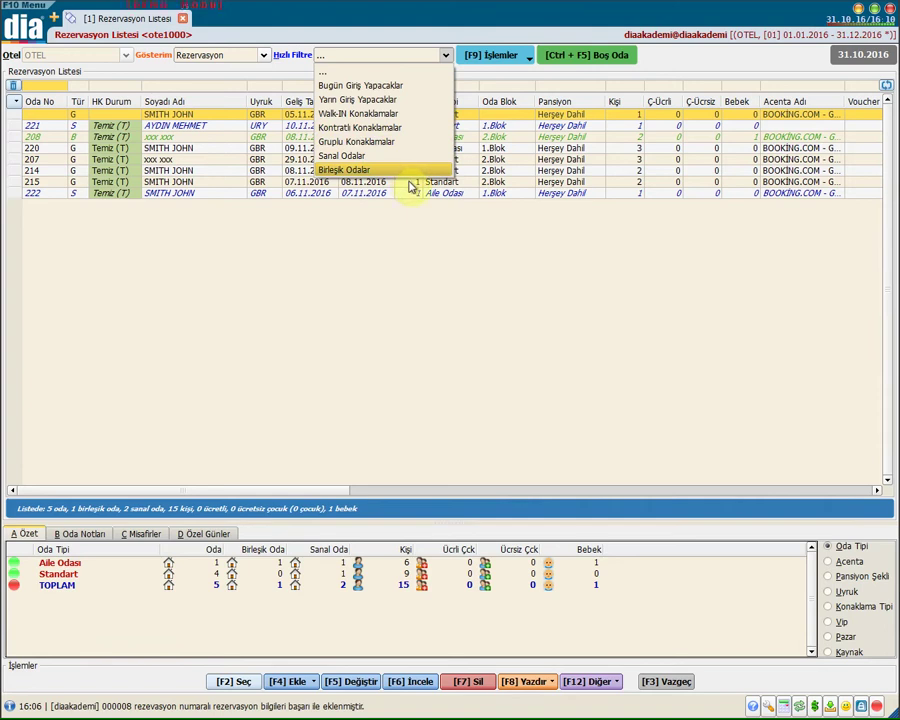
click(486, 55)
click(489, 56)
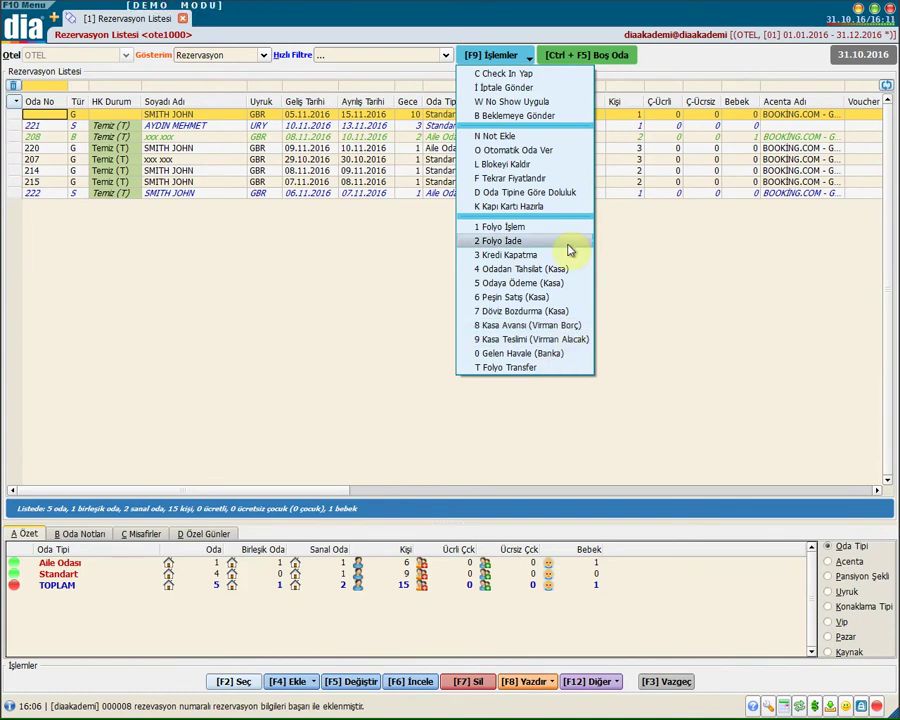
Browse the vacant rooms for 05.11–15.11.2016, looking at rooms 213, 203 and 201
click(598, 53)
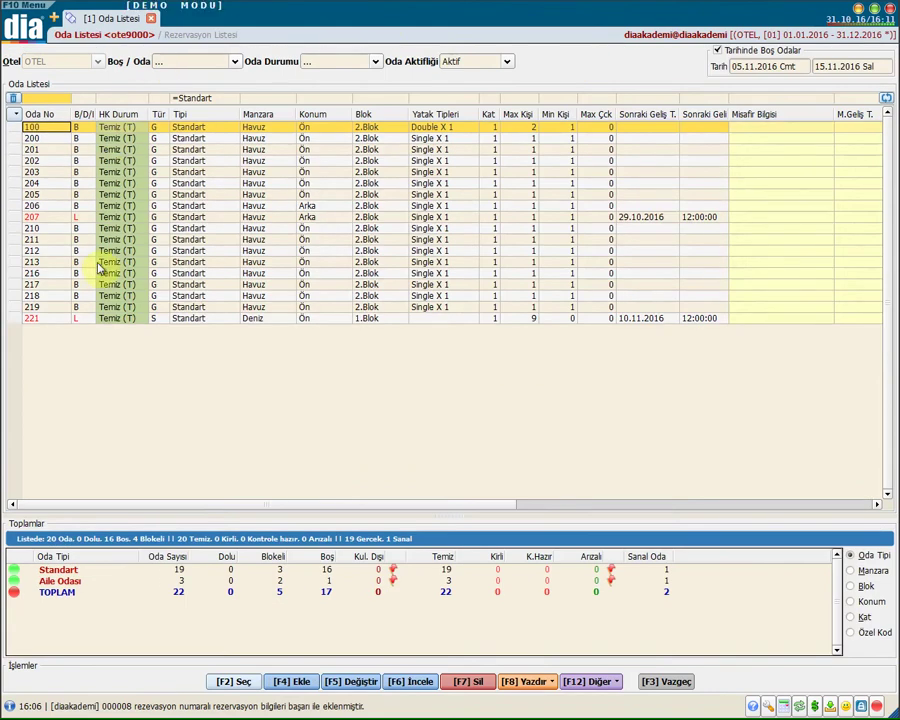
click(100, 262)
click(100, 172)
click(232, 149)
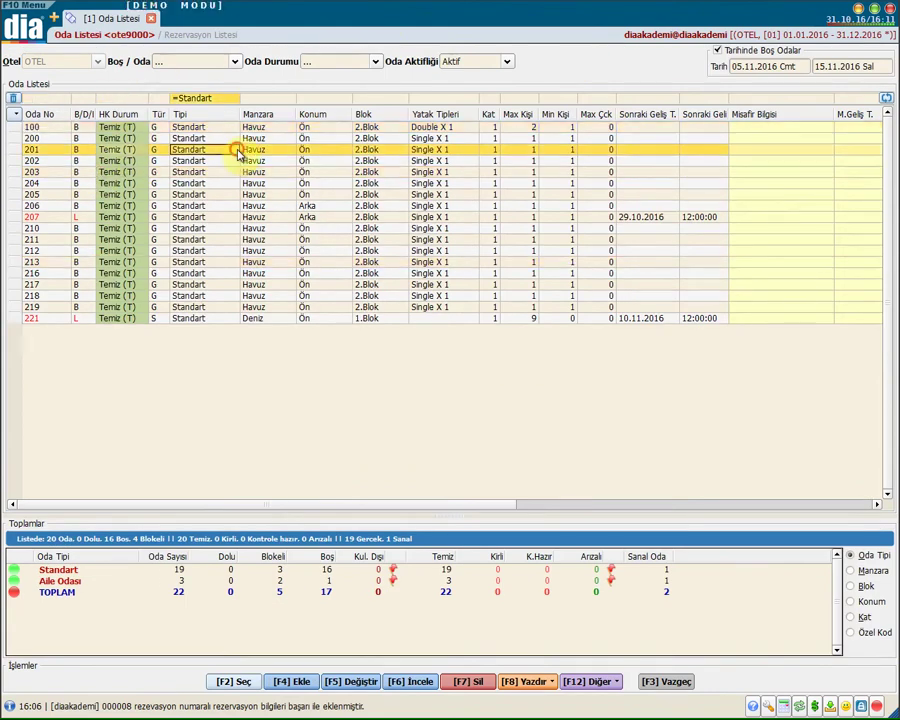
Clear the Standart room-type filter and close the room list without choosing a room
click(13, 98)
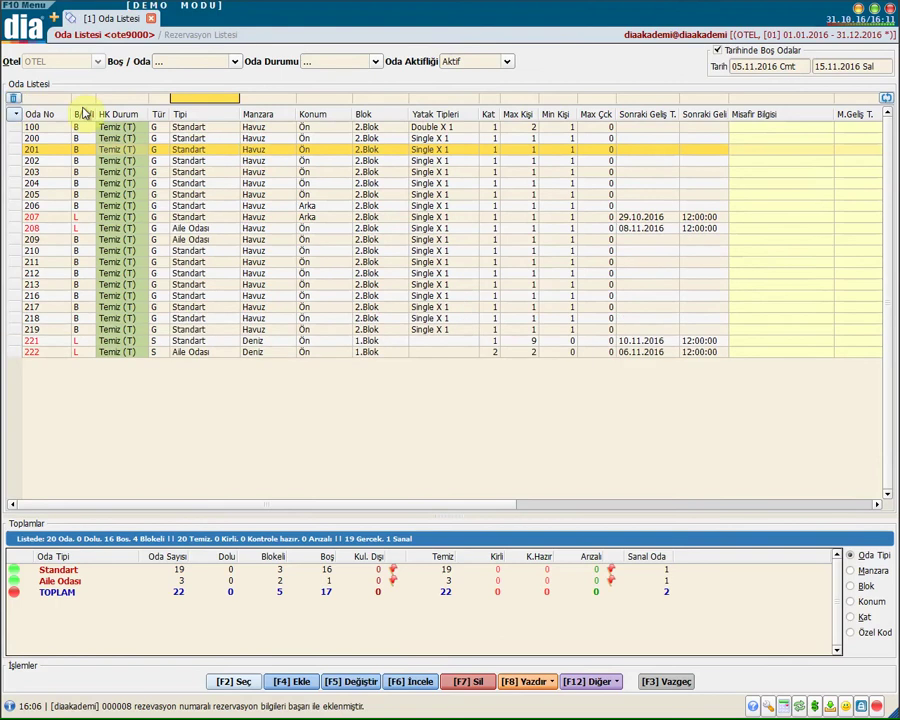
click(205, 97)
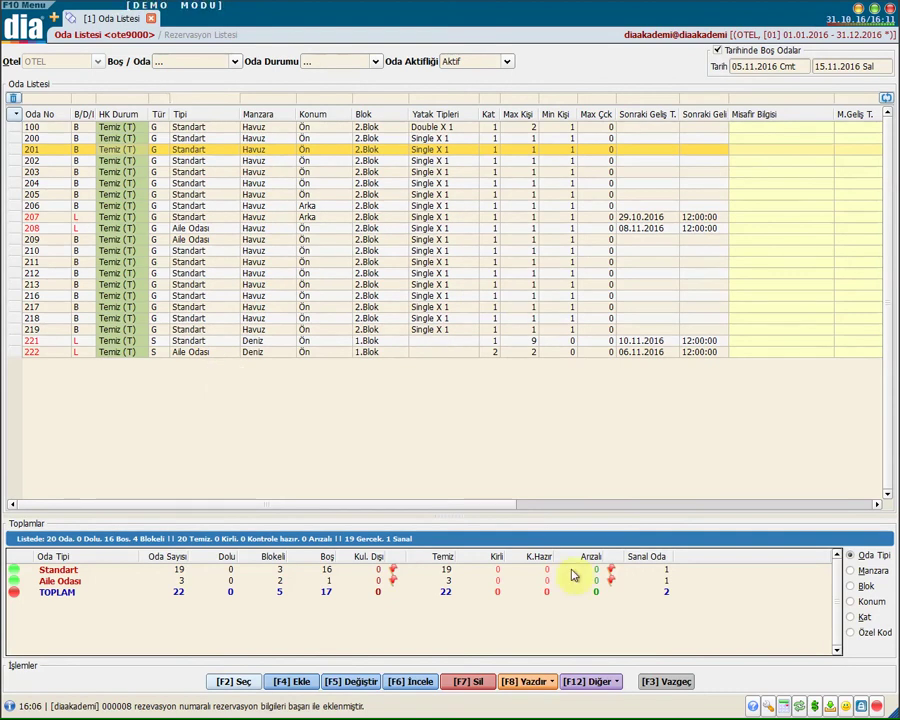
key(F3)
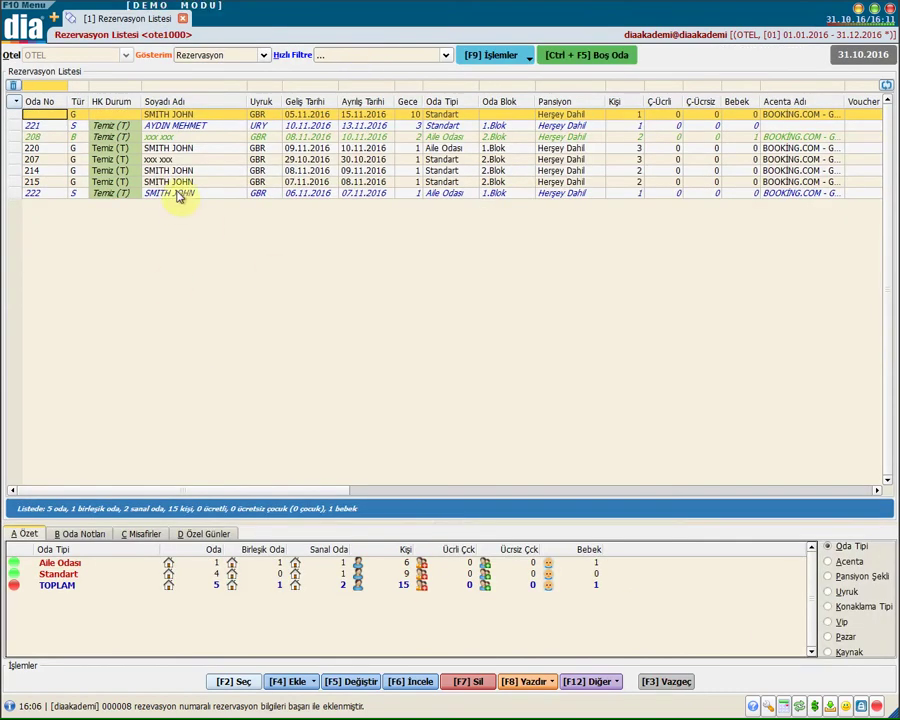
Open the first reservation, pick room 204 via the Oda No lookup, and save it
click(163, 116)
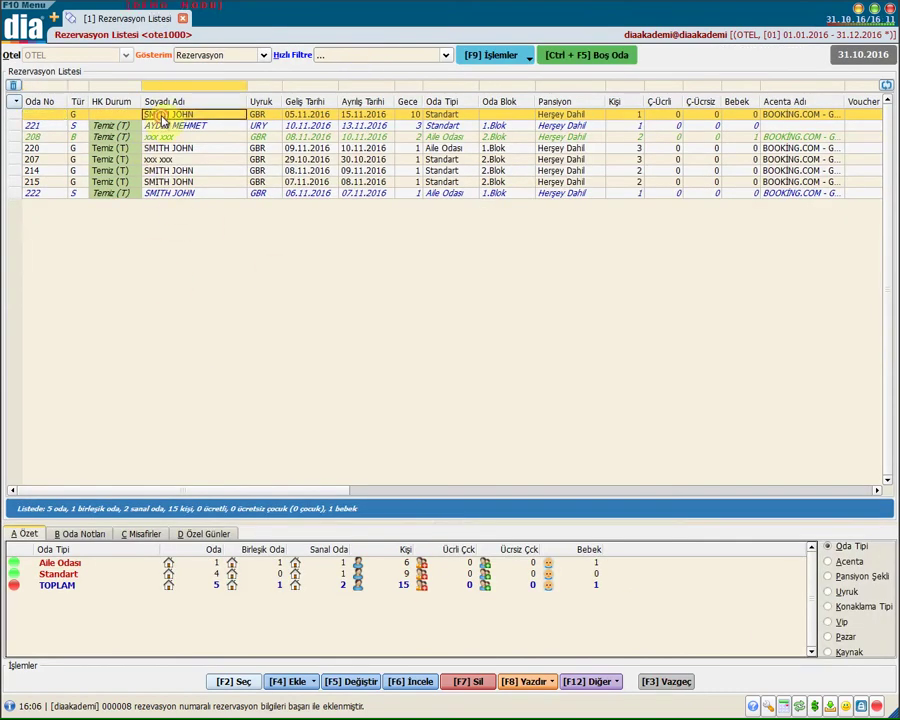
double_click(163, 116)
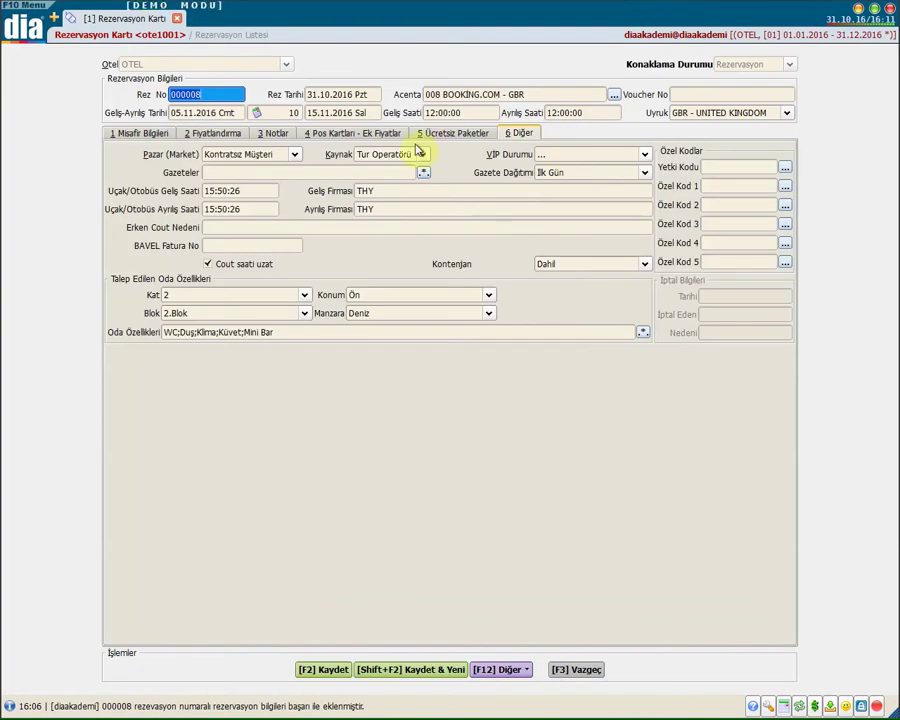
click(163, 138)
click(622, 167)
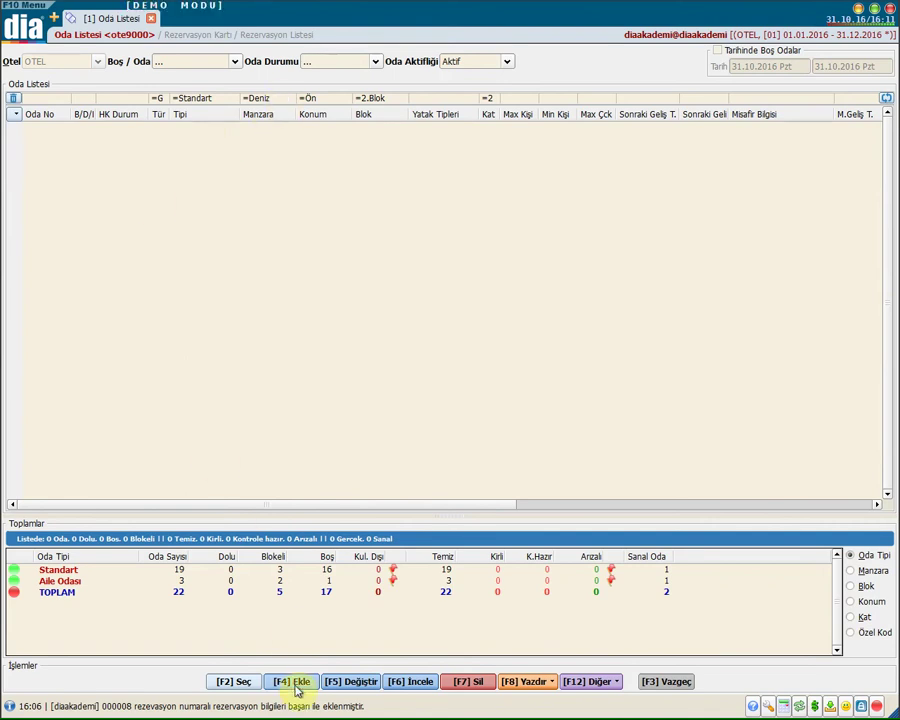
click(13, 100)
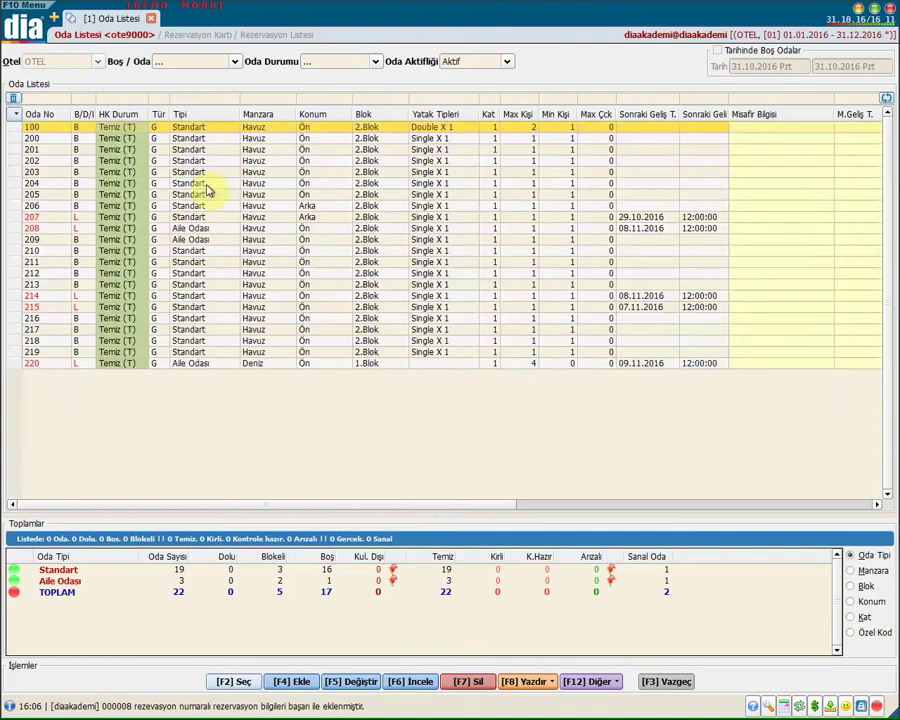
double_click(209, 185)
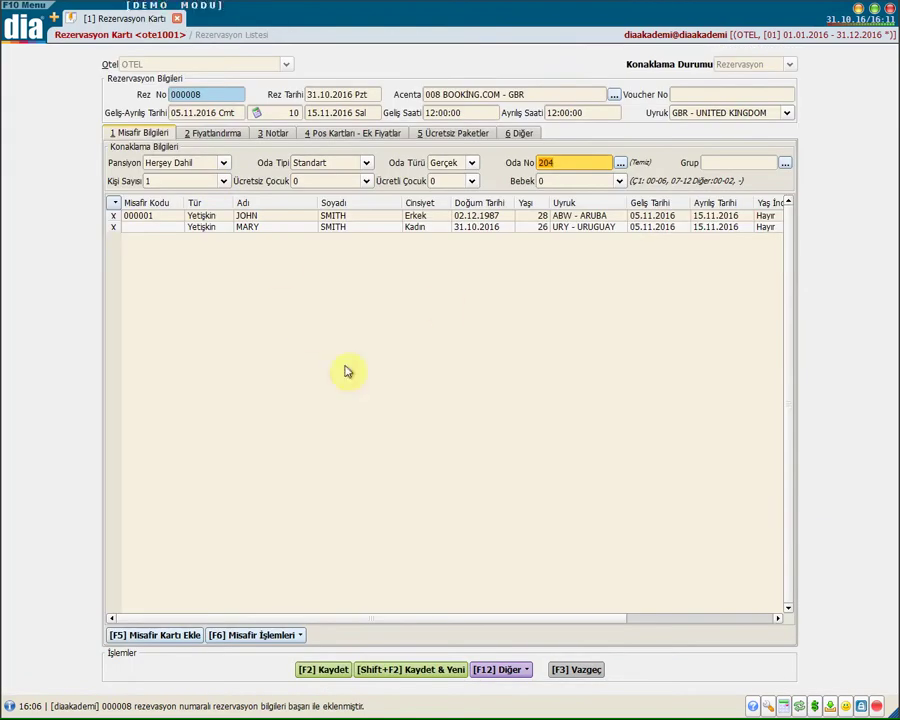
click(340, 672)
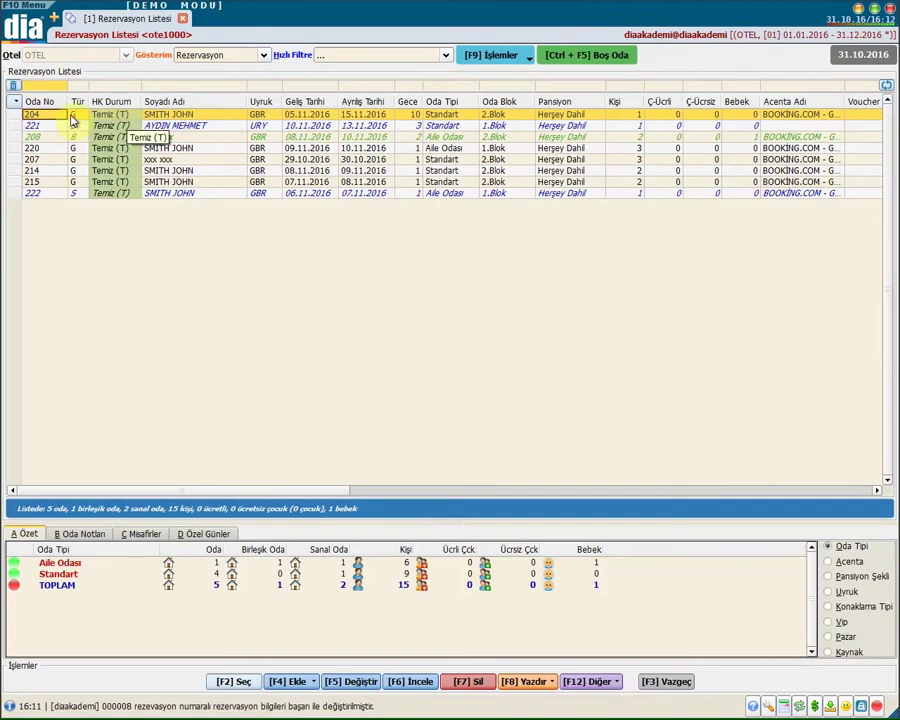
Review the reservation rows for rooms 204, 221, 208 and 220, and the TOPLAM summary row
click(189, 116)
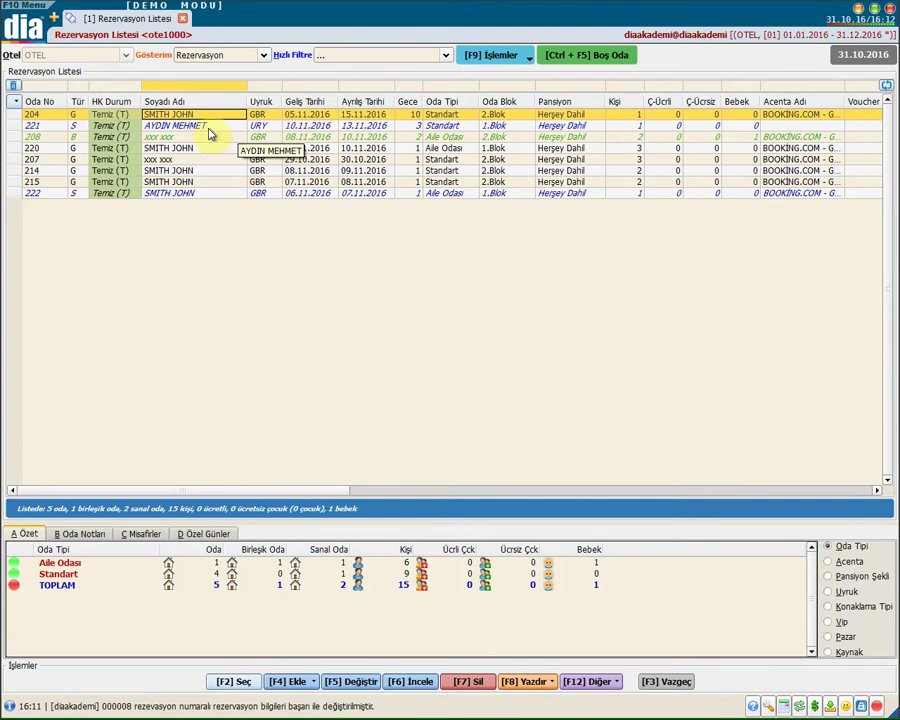
click(209, 128)
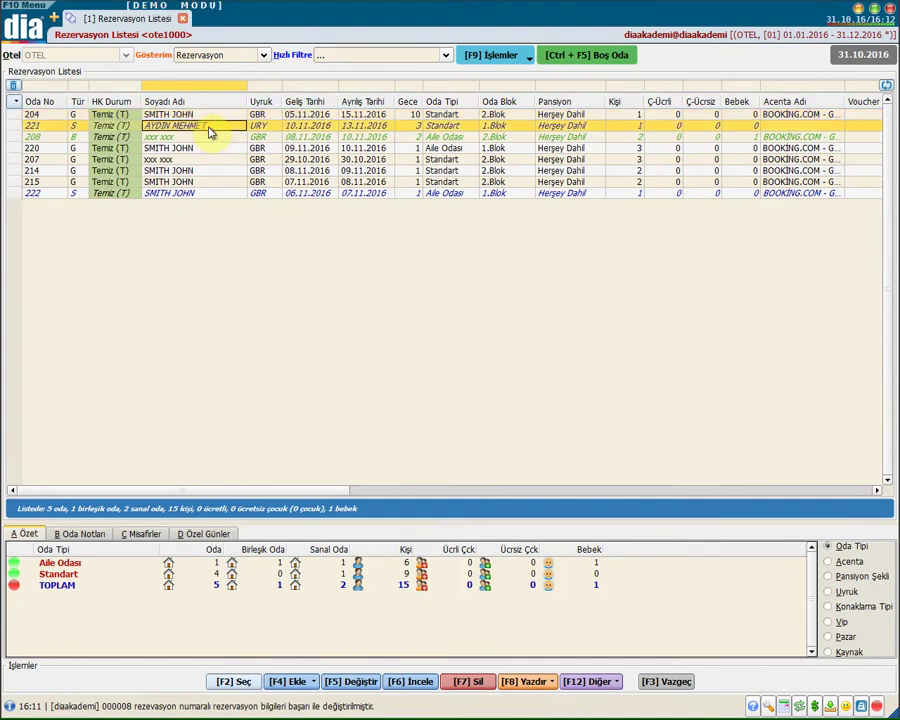
click(170, 138)
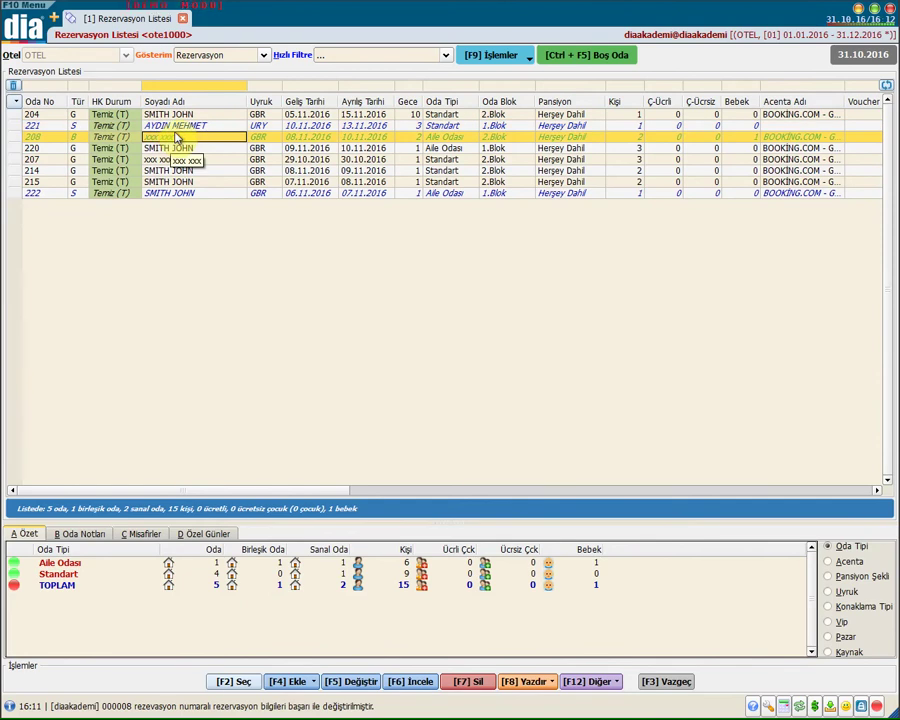
click(72, 148)
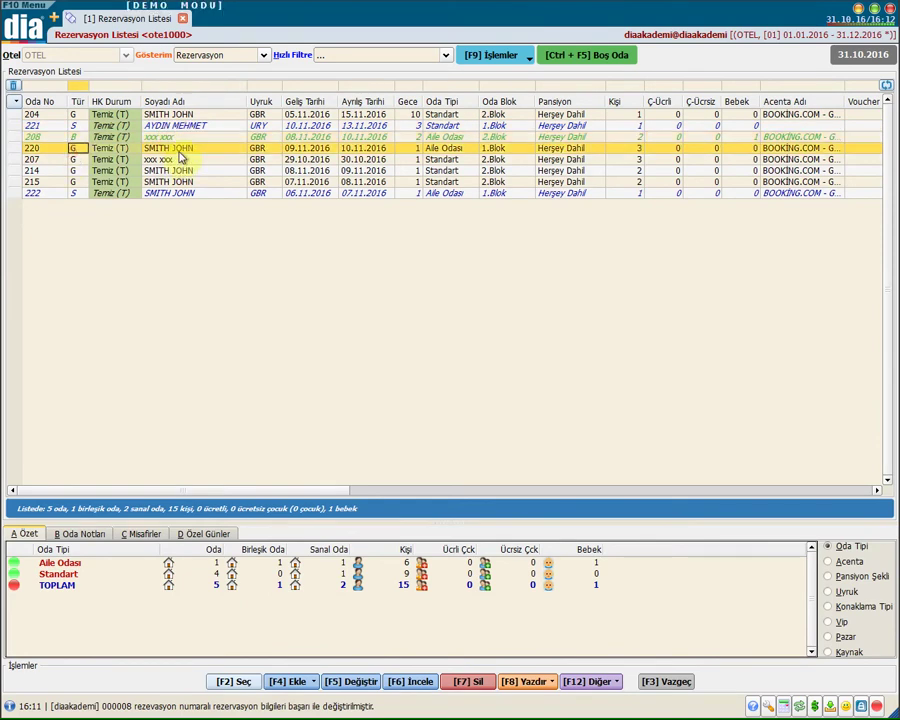
click(181, 148)
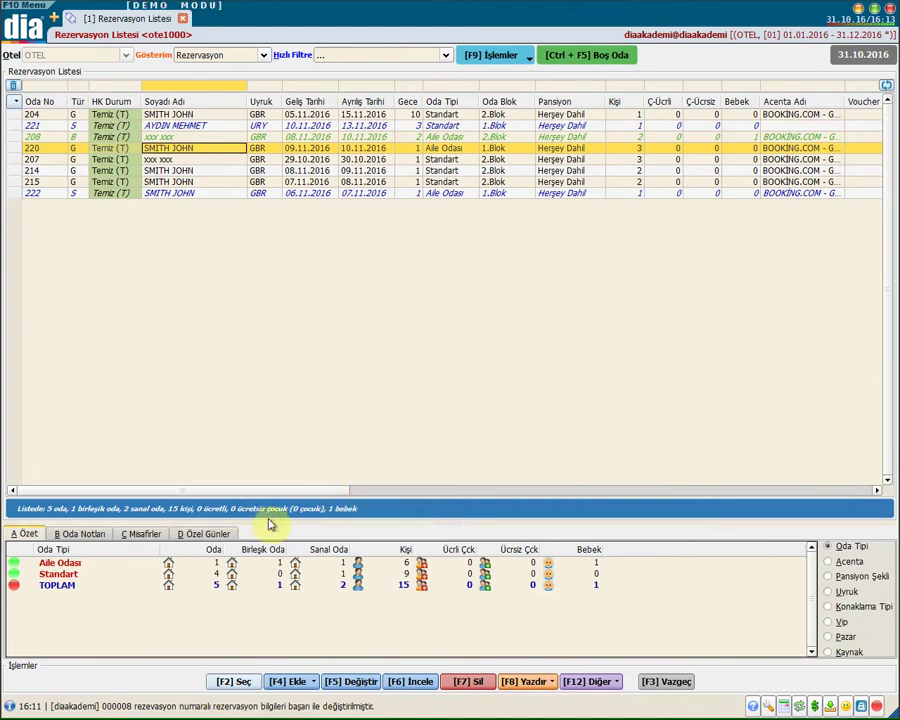
click(222, 585)
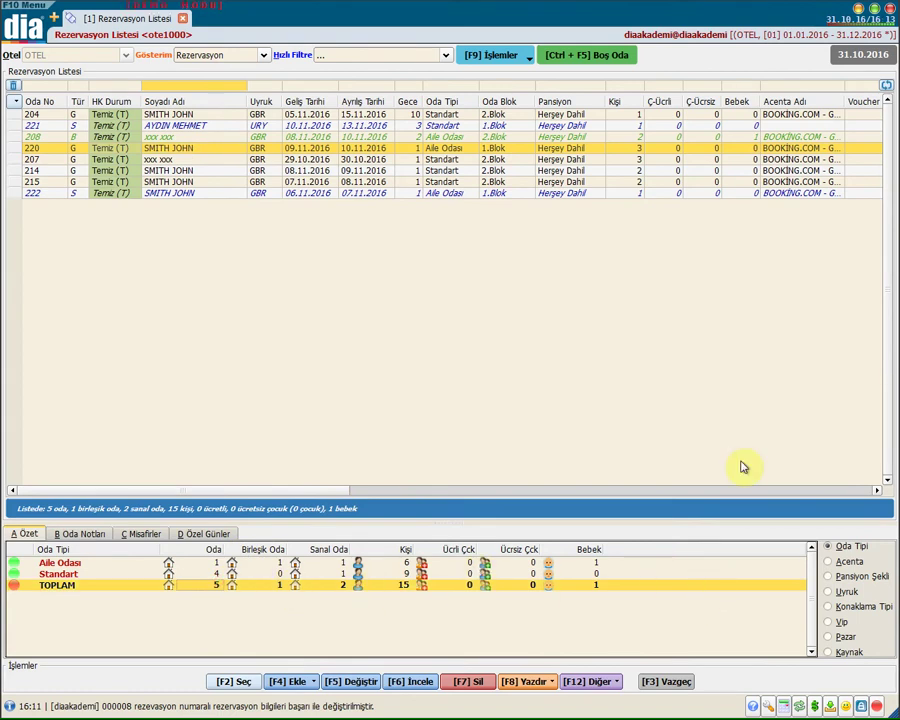
Reselect the room 204 reservation and bring up the [F12] Diğer operations menu
click(215, 55)
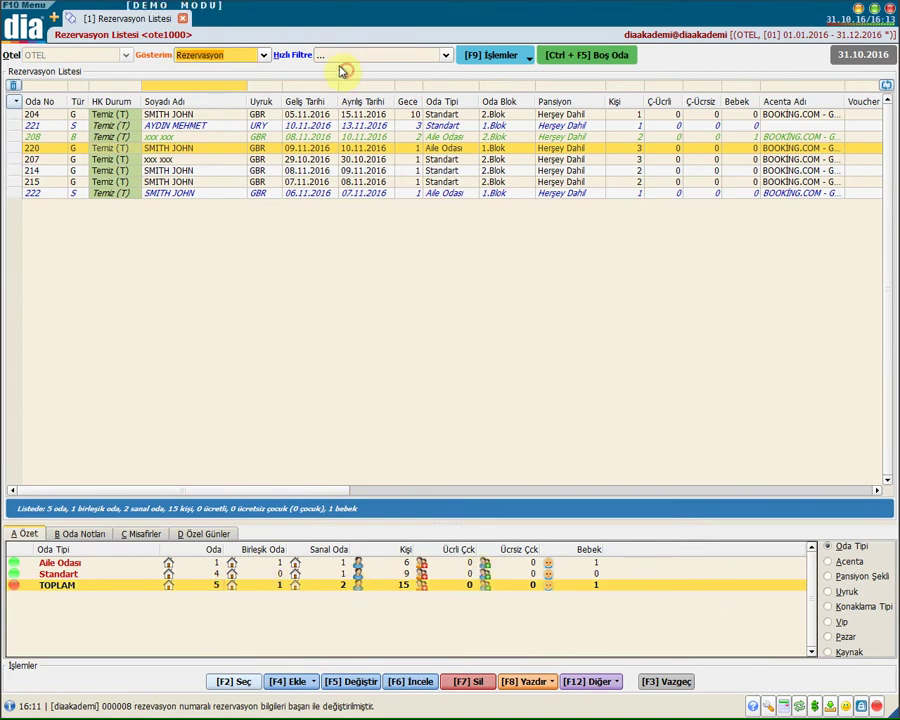
click(171, 125)
click(170, 115)
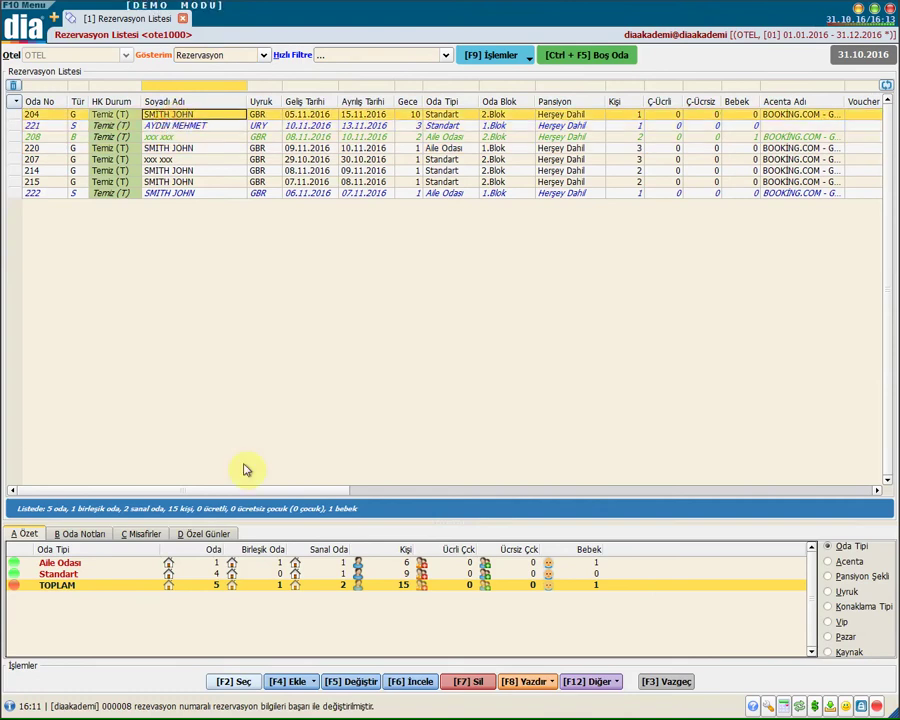
click(580, 681)
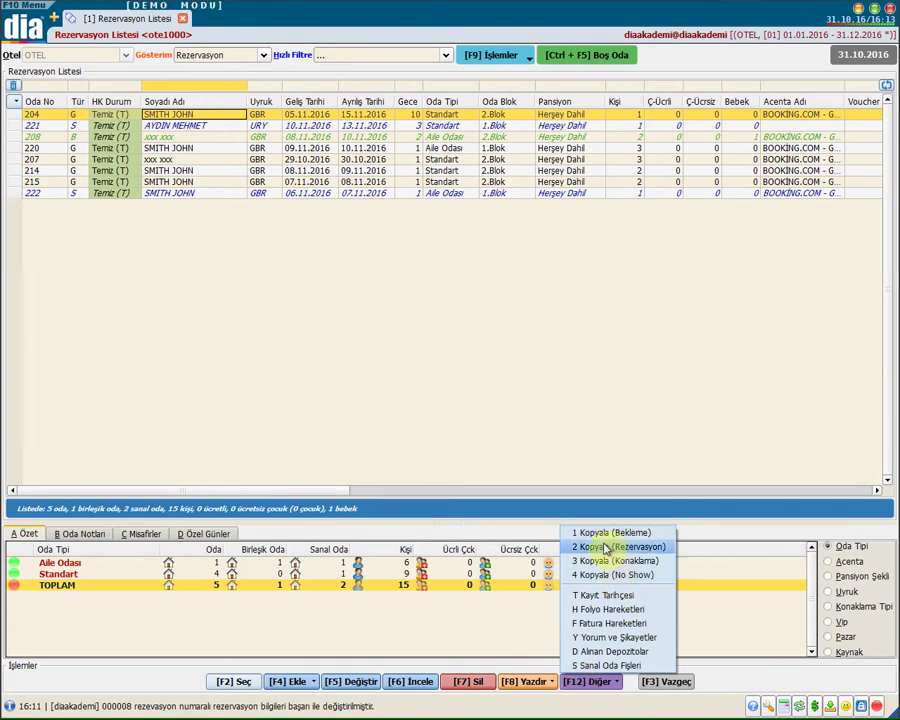
Copy the room 204 reservation as a new reservation, save it, and open the Yazdır menu
click(610, 551)
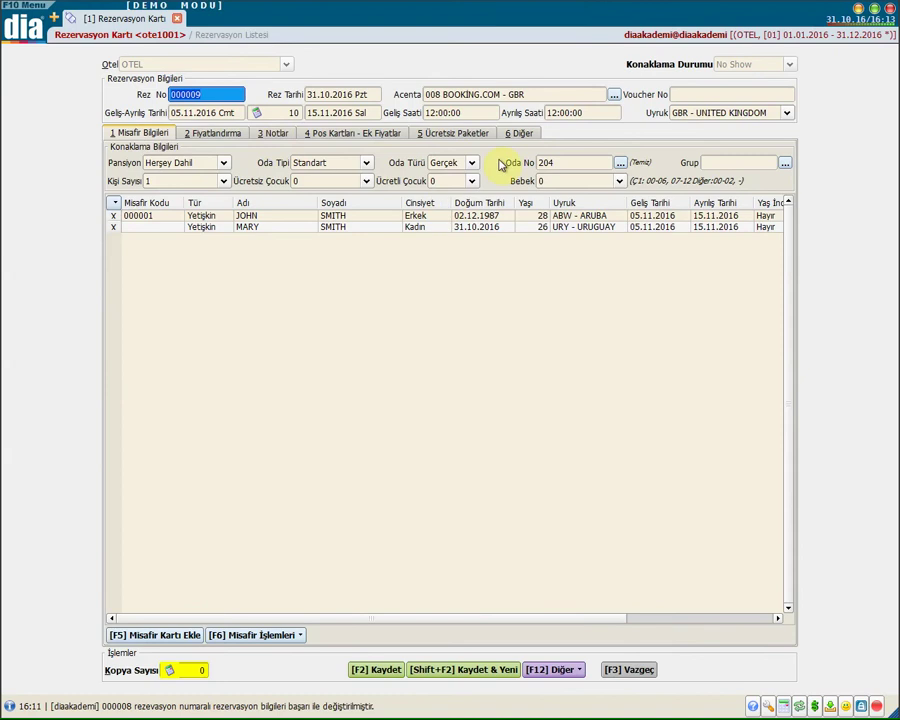
click(378, 669)
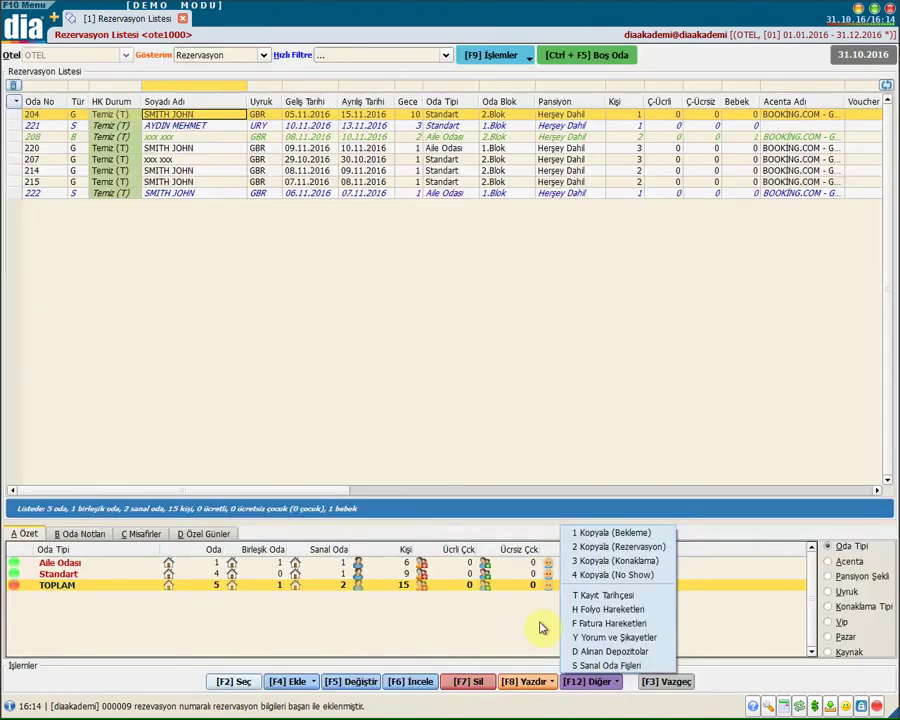
click(598, 682)
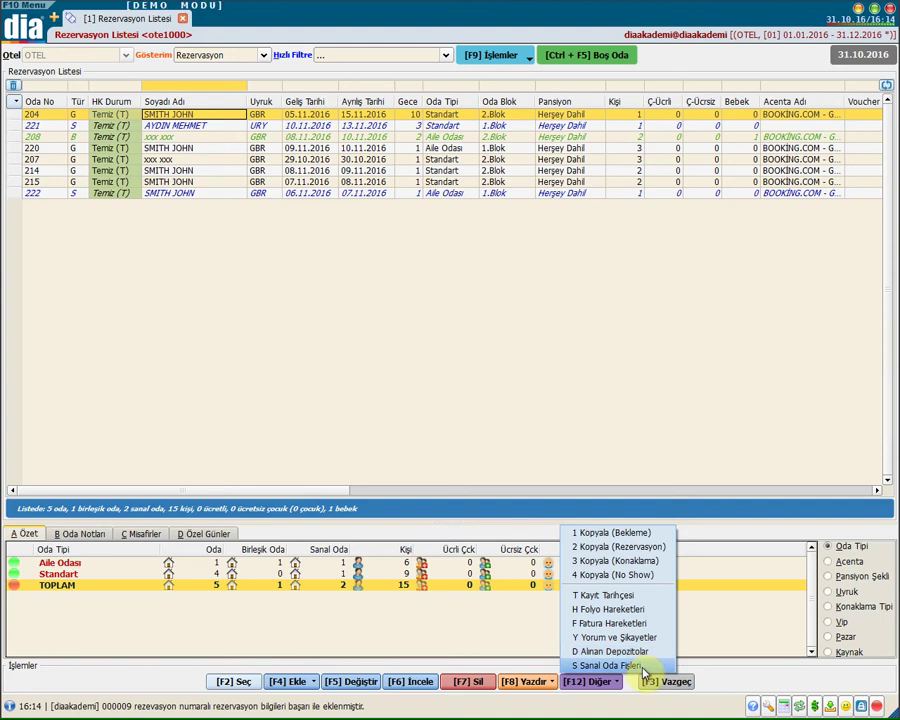
click(515, 686)
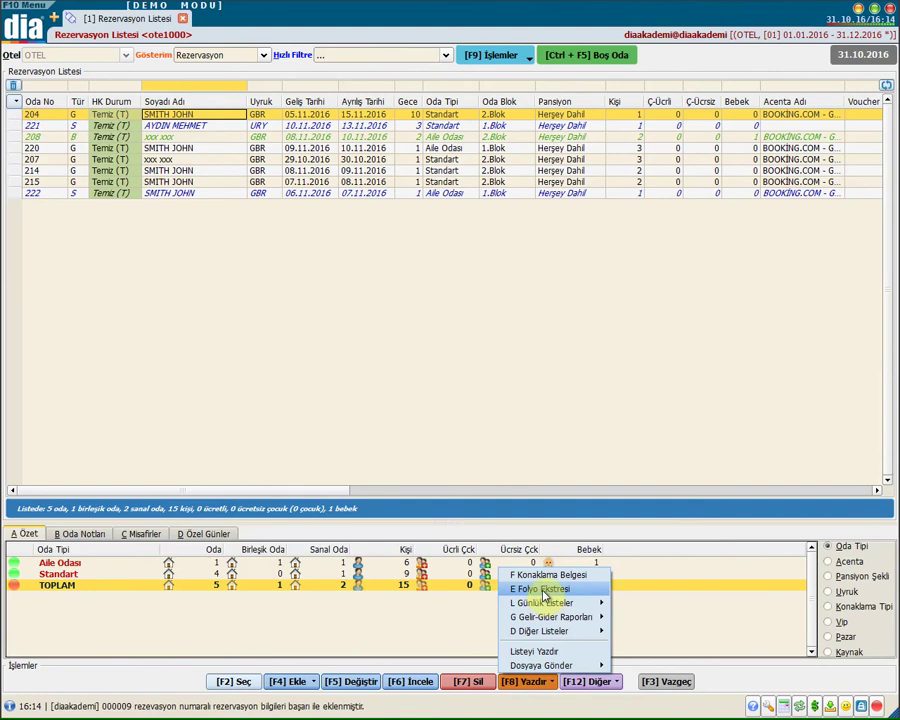
Review the Günlük Listeler, Gelir-Gider Raporları, Diğer Listeler and Dosyaya Gönder print submenus, then close the menu
mouse_move(530, 603)
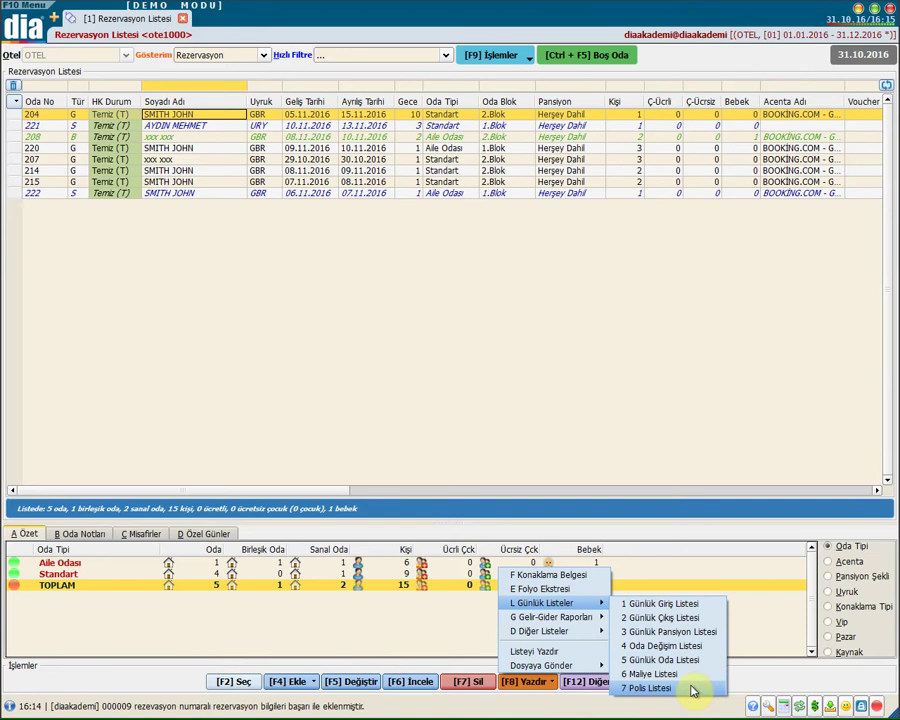
mouse_move(560, 618)
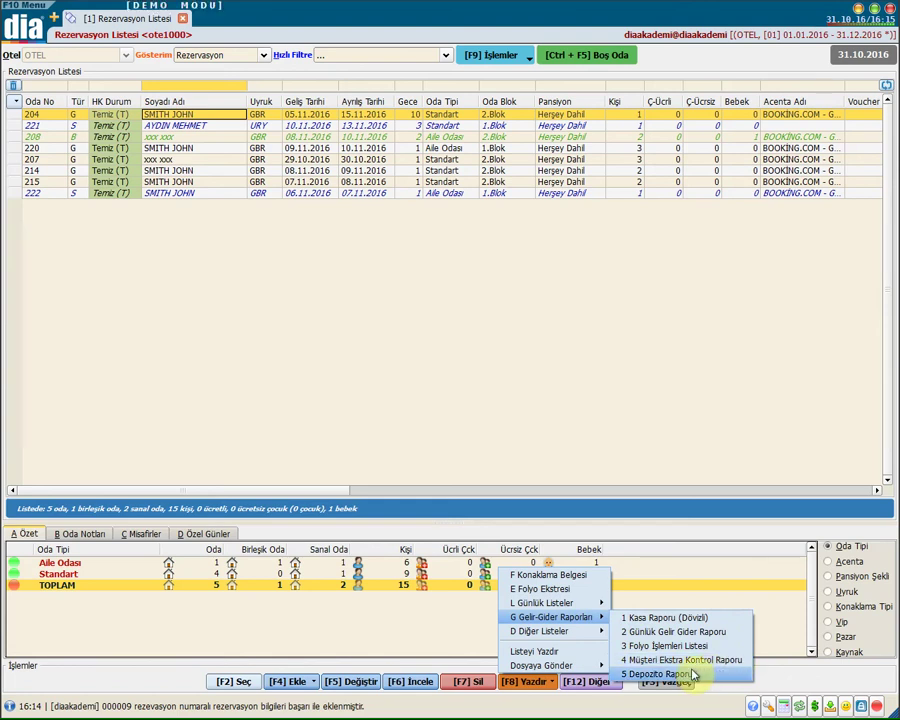
mouse_move(589, 630)
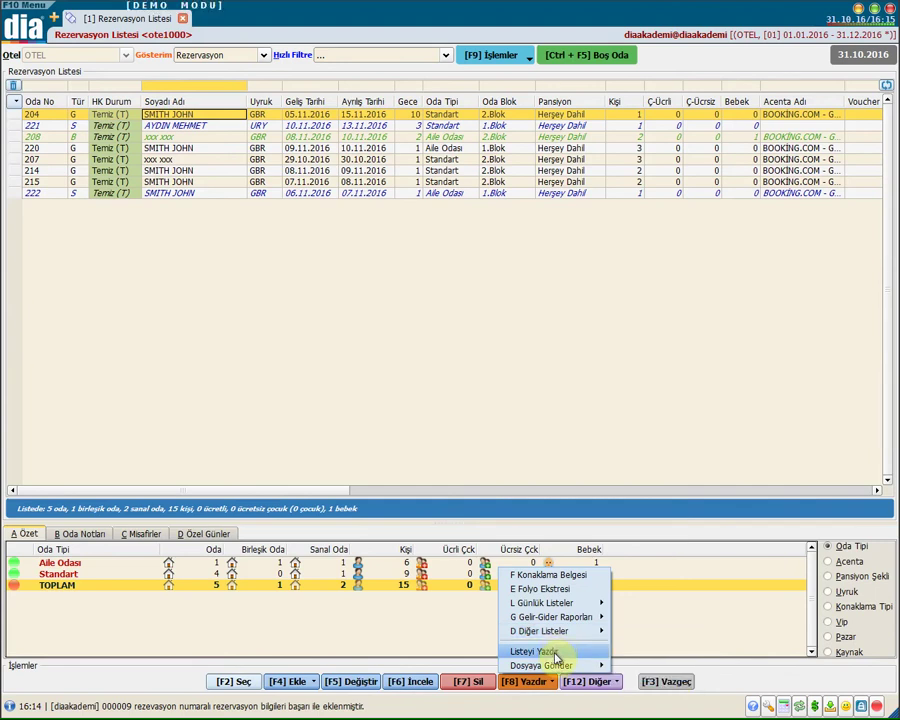
mouse_move(562, 667)
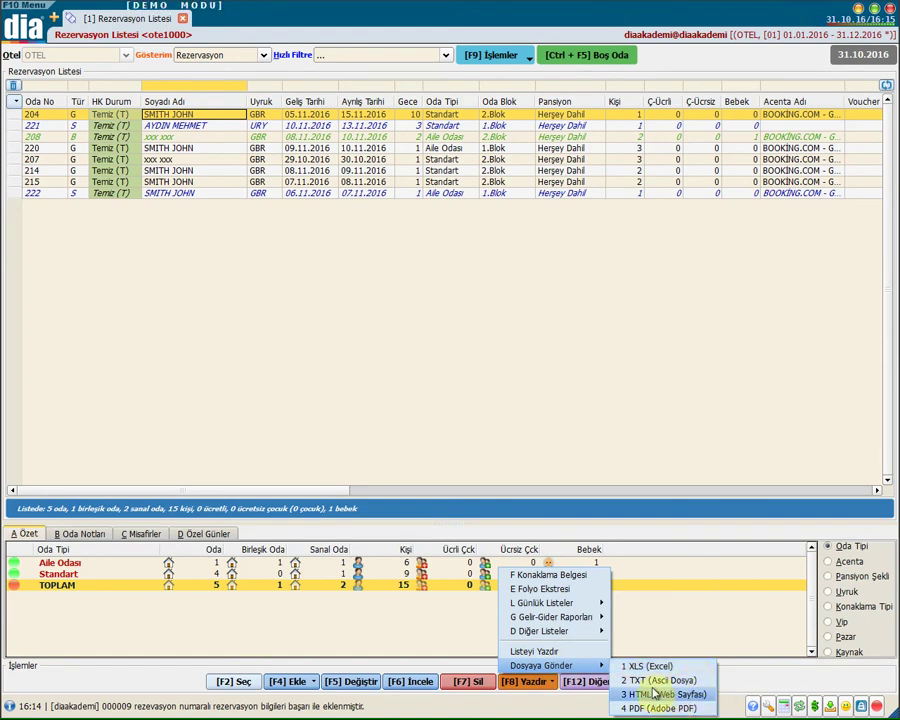
click(589, 367)
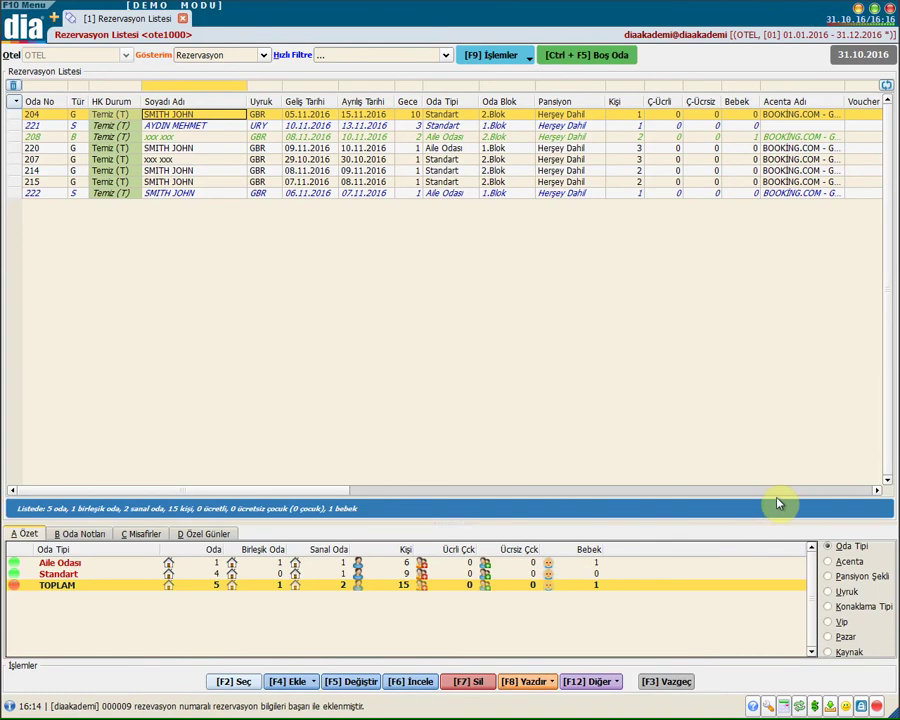